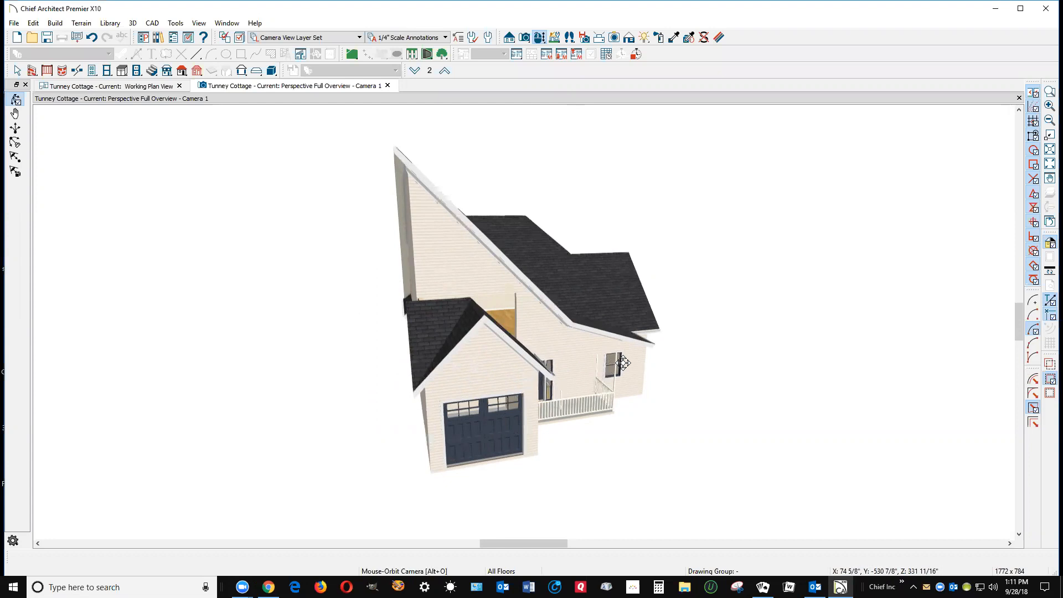
Tile the perspective overview and the working plan view side by side, with the house plan framed in its window
key("shift+t")
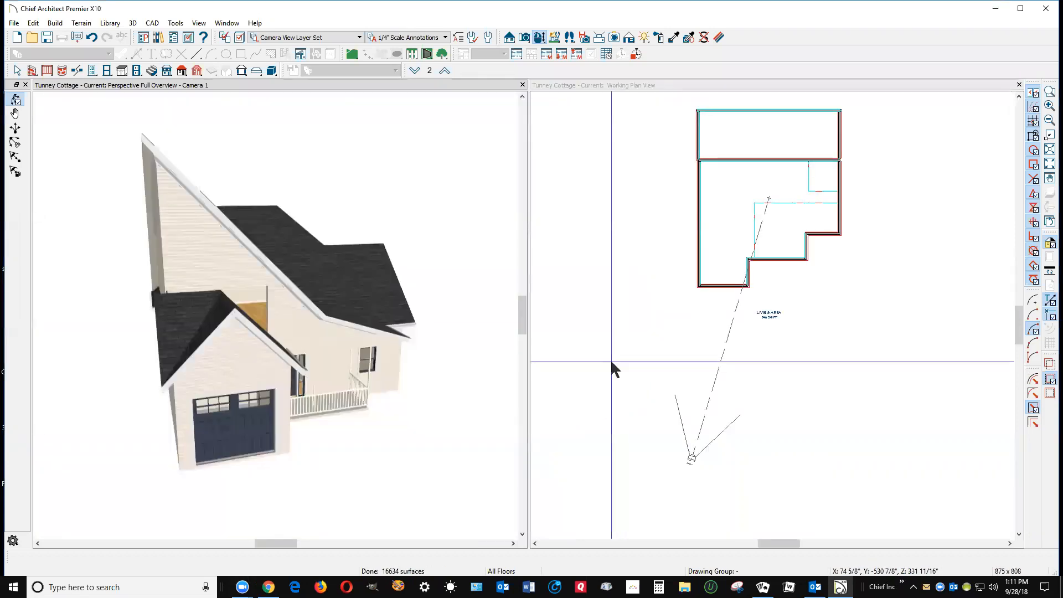
scroll(643, 363, "down", 2)
scroll(832, 208, "up", 3)
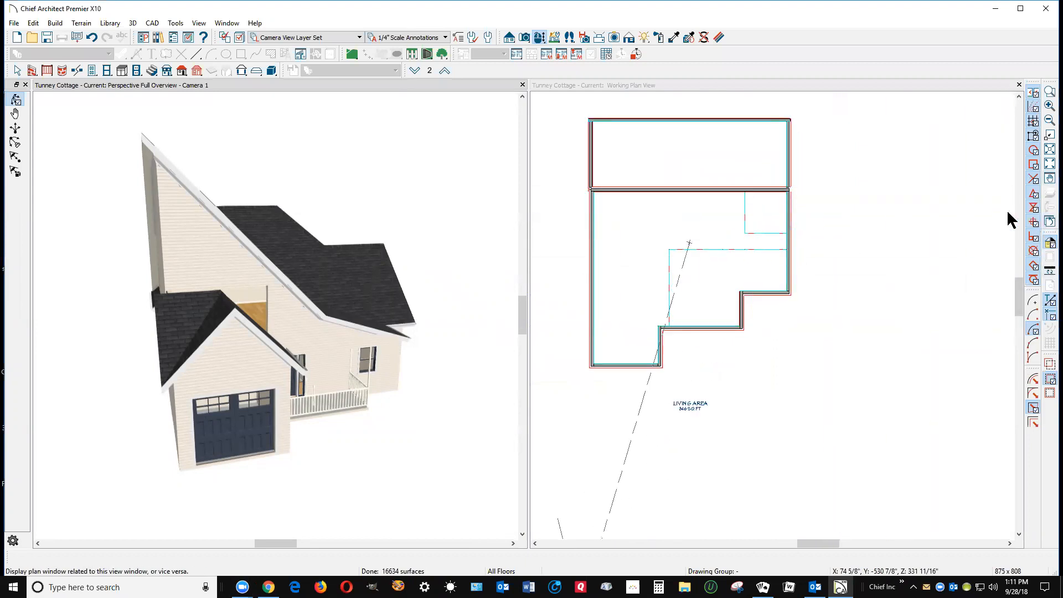
scroll(936, 224, "down", 1)
scroll(683, 145, "up", 1)
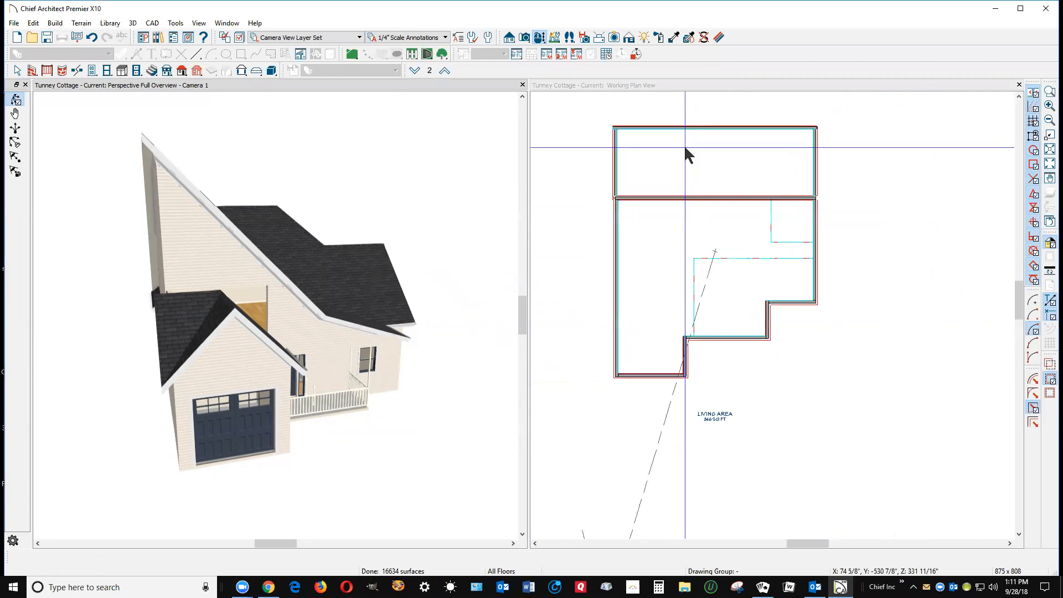
Set the camera view's annotation set to Roof Annotations and display floor 1 in the working plan view
left_click(442, 37)
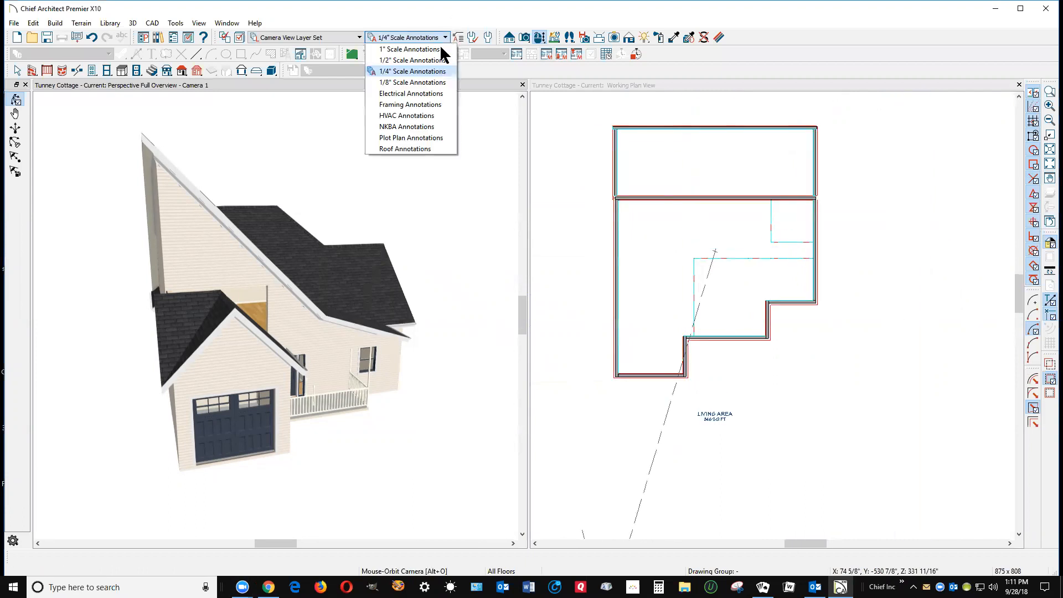
left_click(428, 147)
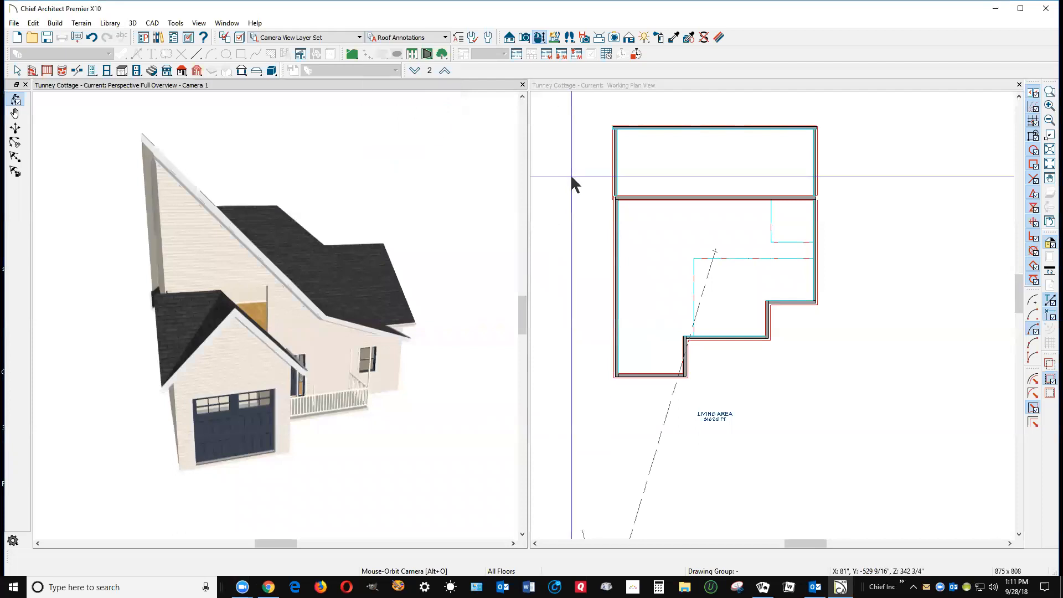
left_click(567, 248)
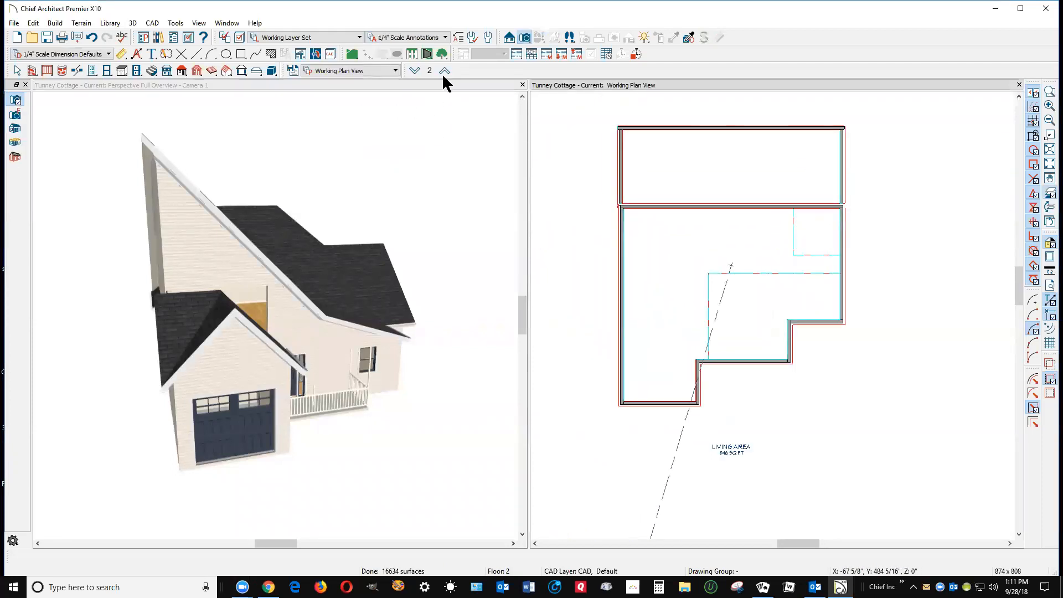
left_click(415, 70)
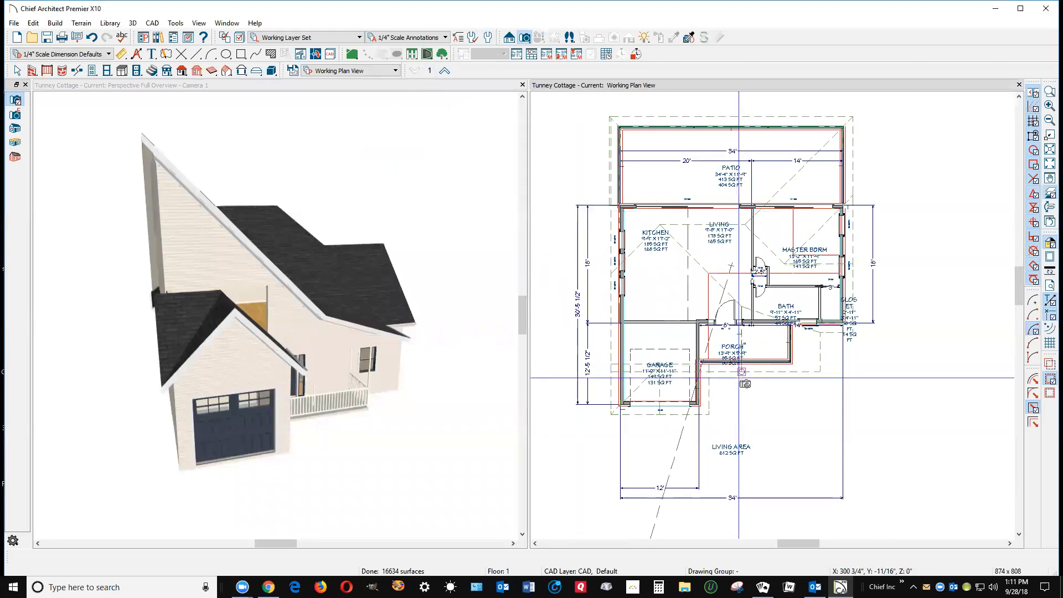
scroll(686, 318, "up", 2)
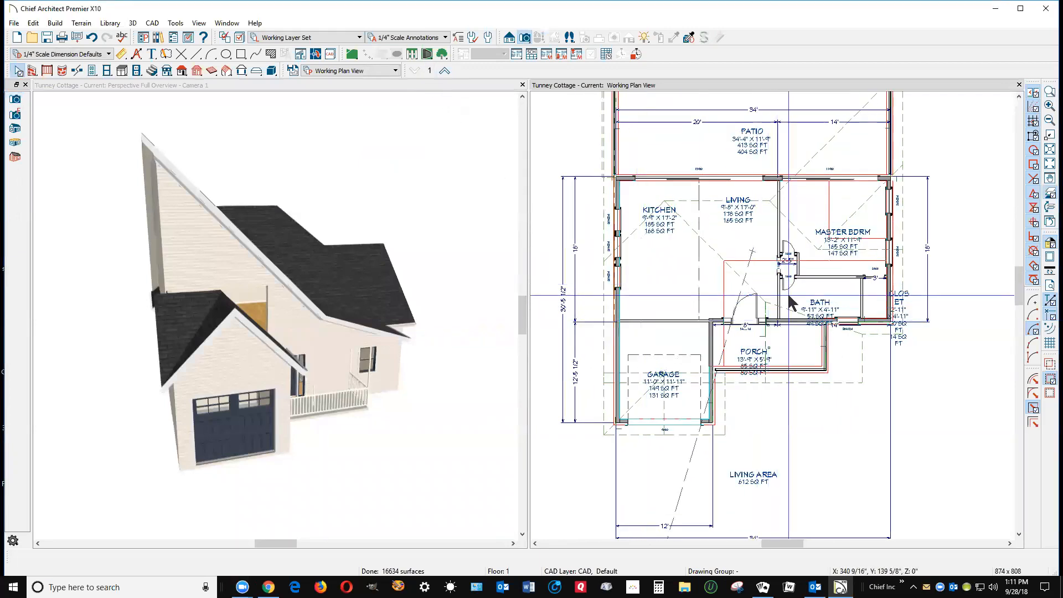
scroll(847, 285, "down", 2)
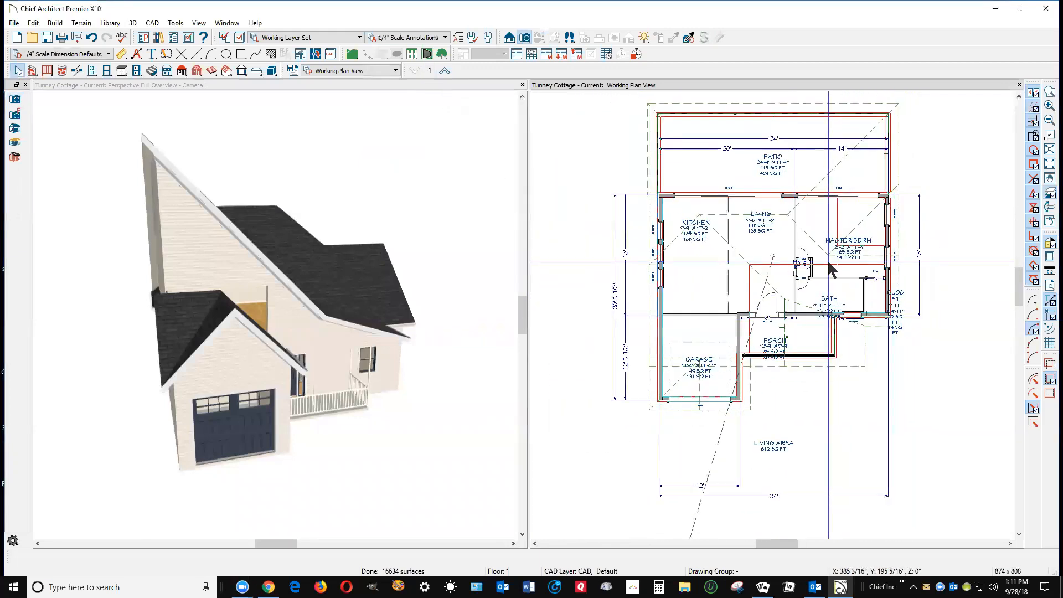
Check the height and pitch settings of the steep front roof plane in its Roof Plane Specification
left_click(750, 263)
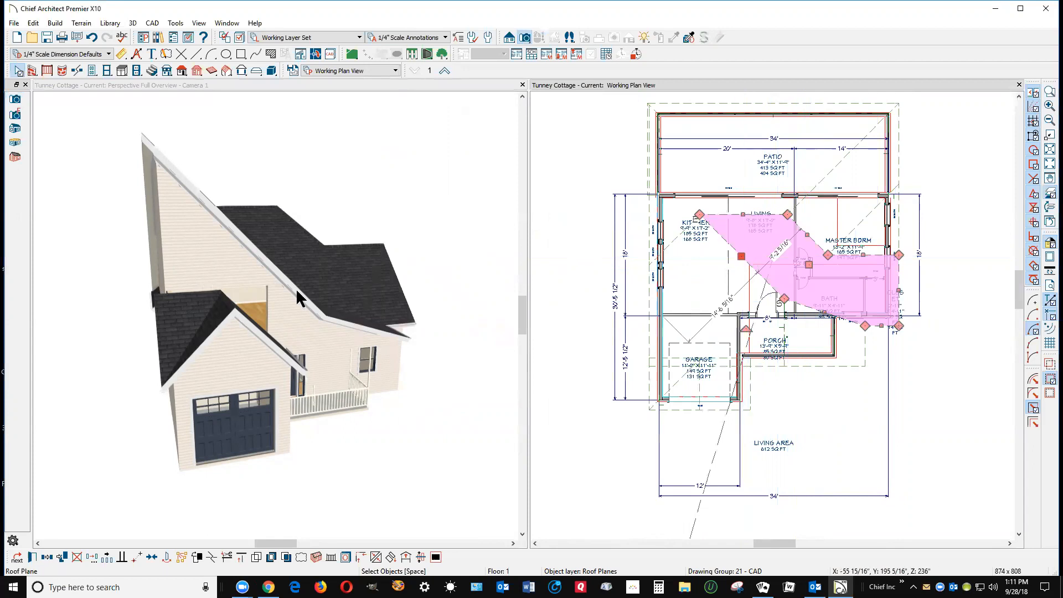
left_click(271, 275)
key("space")
left_click(274, 271)
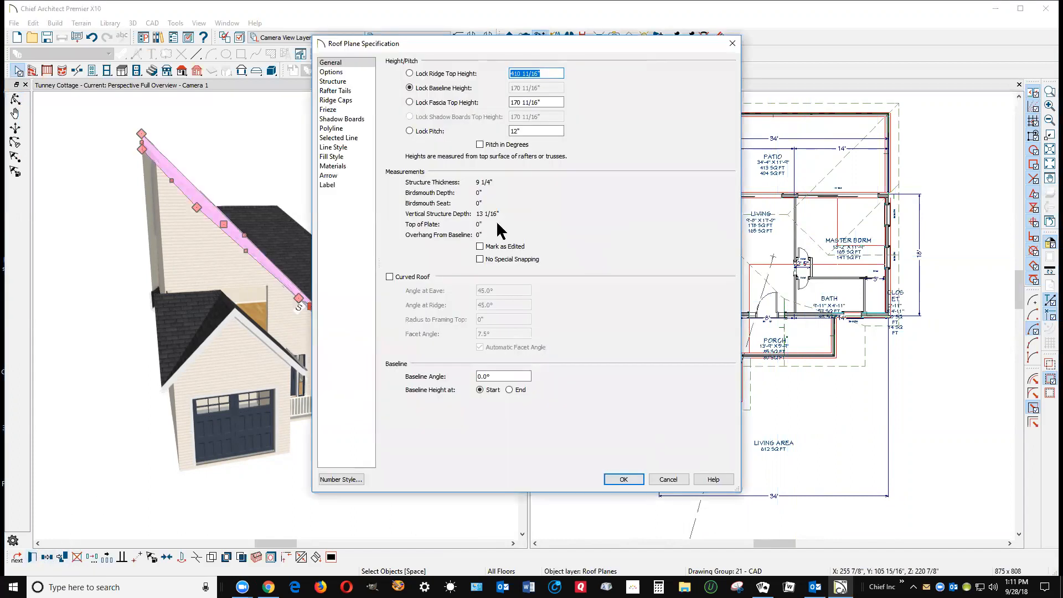
left_click(668, 479)
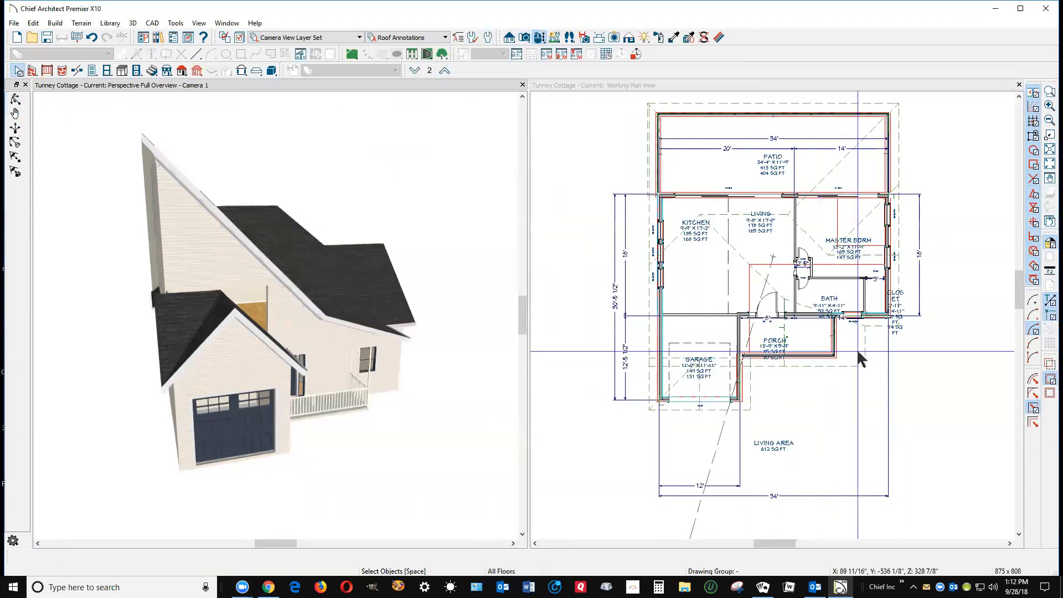
Copy the large front roof plane over the kitchen and garage to the open area beside the kitchen's exterior wall
left_click(867, 361)
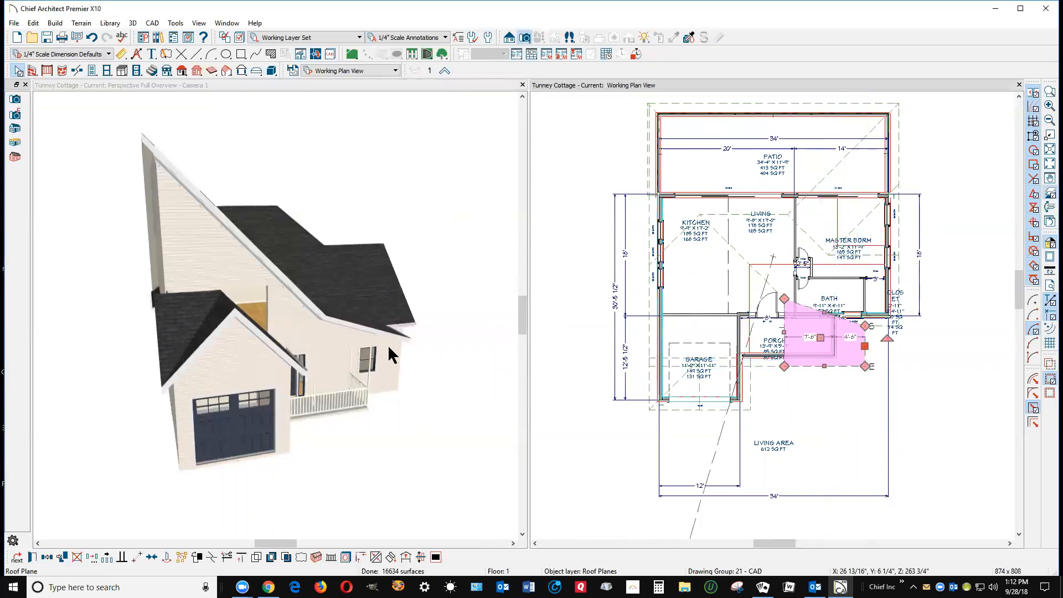
left_click(766, 367)
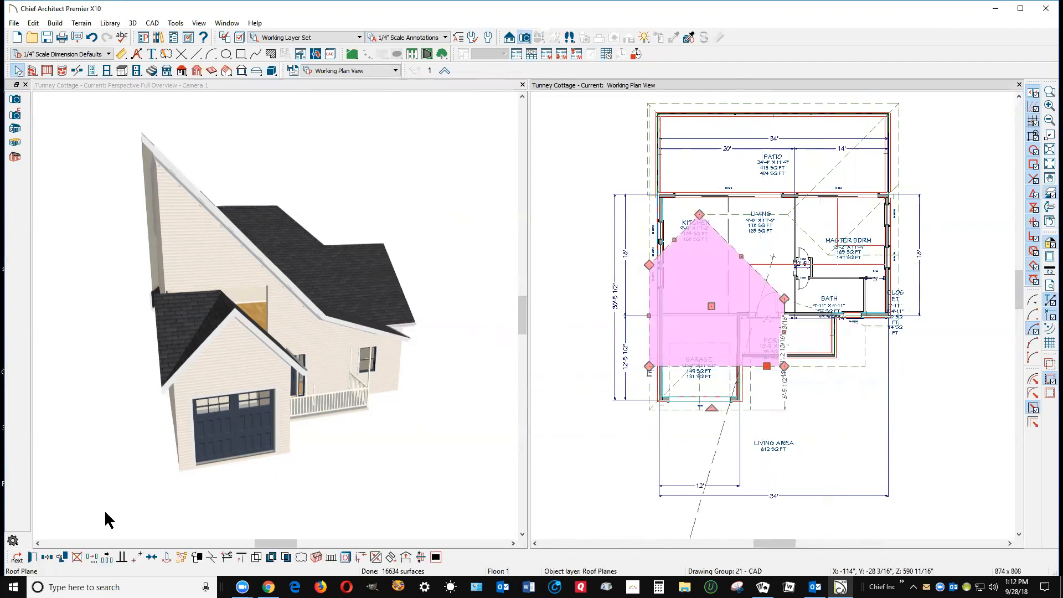
left_click(47, 557)
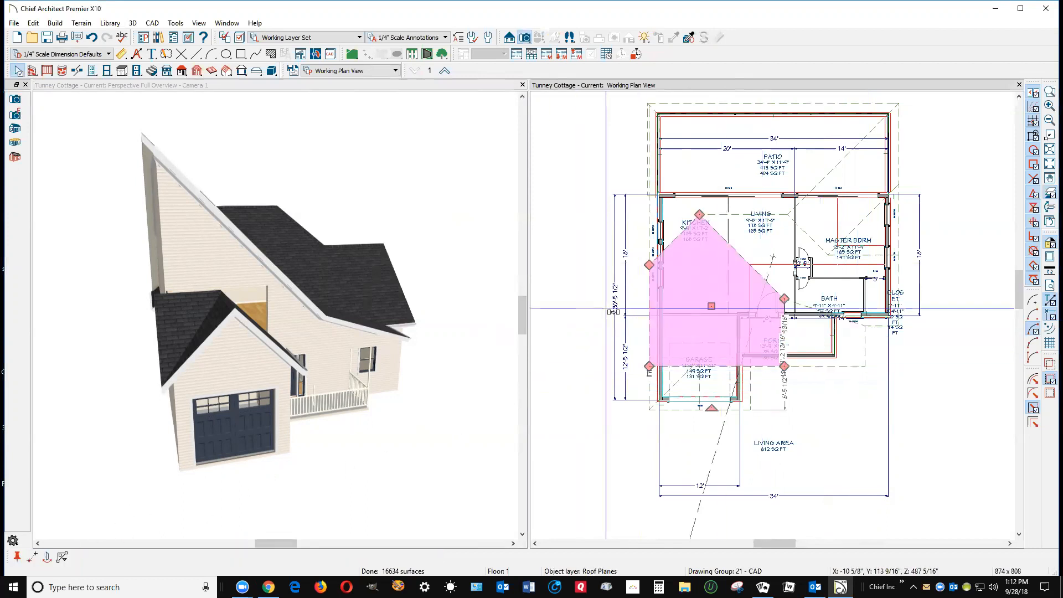
left_click(579, 324)
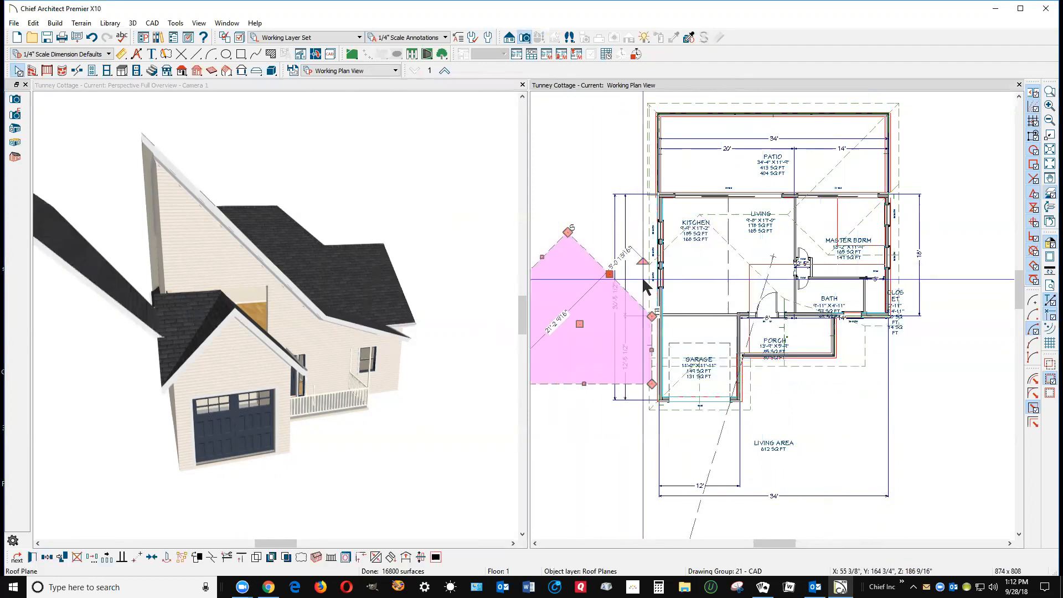
Rotate the copied roof plane 180° and move it partly over the garage
left_click_drag(643, 261, 376, 468)
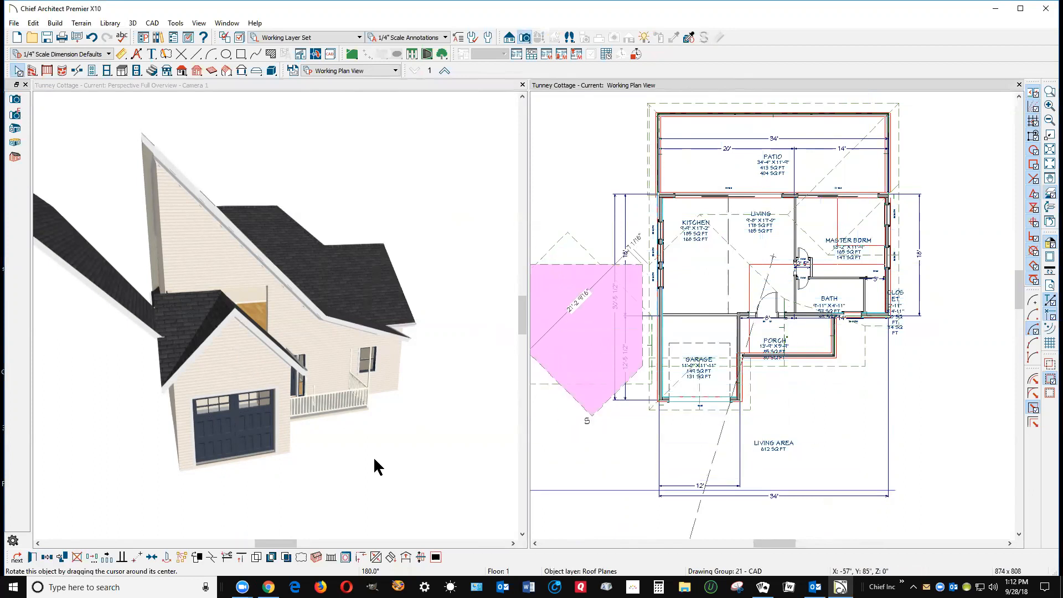
left_click_drag(153, 401, 160, 397)
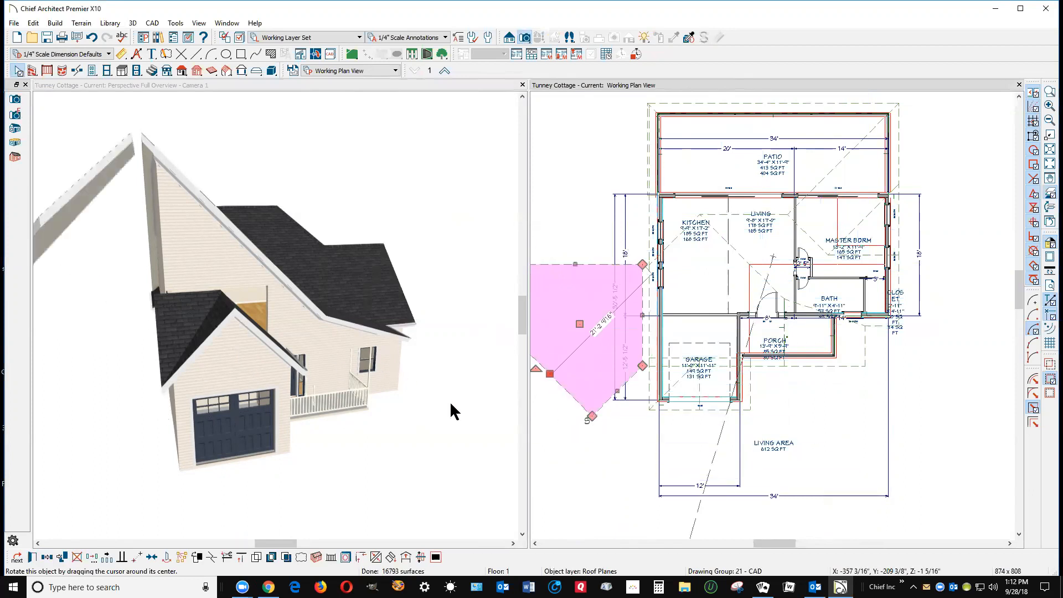
left_click_drag(580, 324, 637, 337)
Move the copied roof plane point to point so its eave edge lands on the outer face of the garage and kitchen side wall
scroll(600, 318, "up", 2)
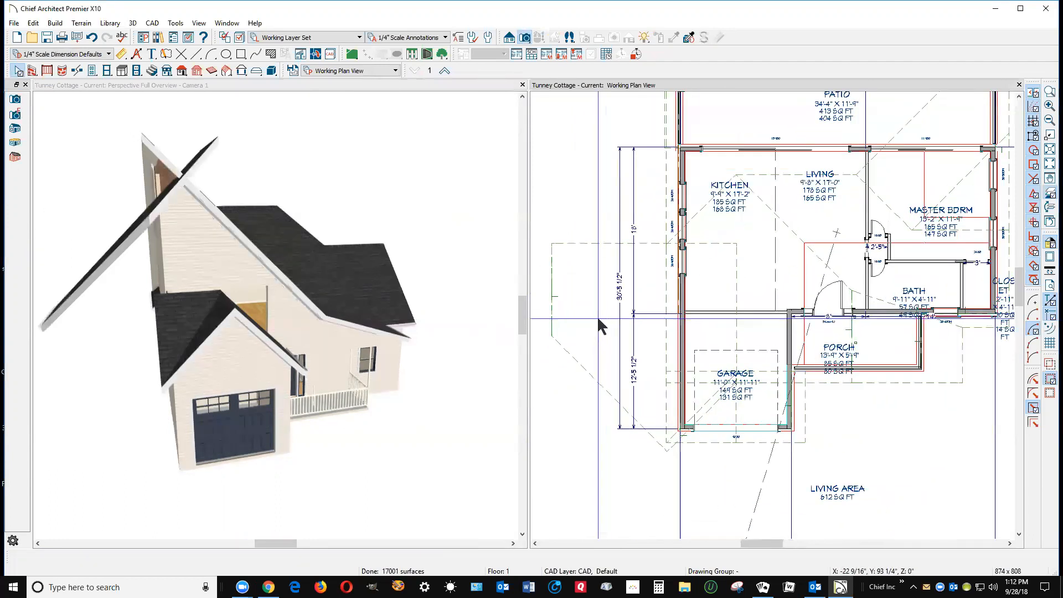
scroll(598, 318, "up", 1)
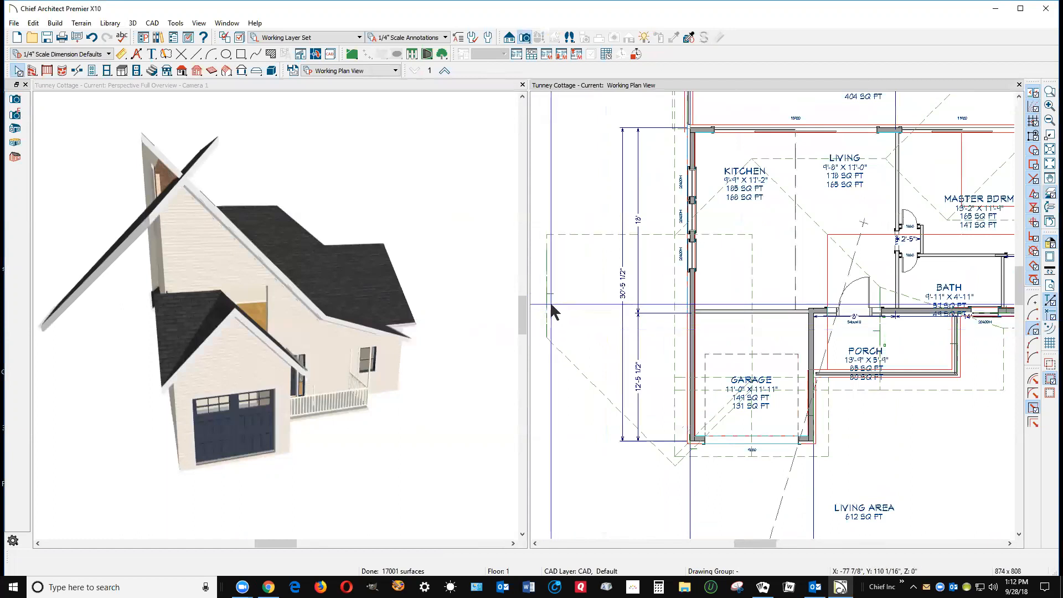
left_click(751, 311)
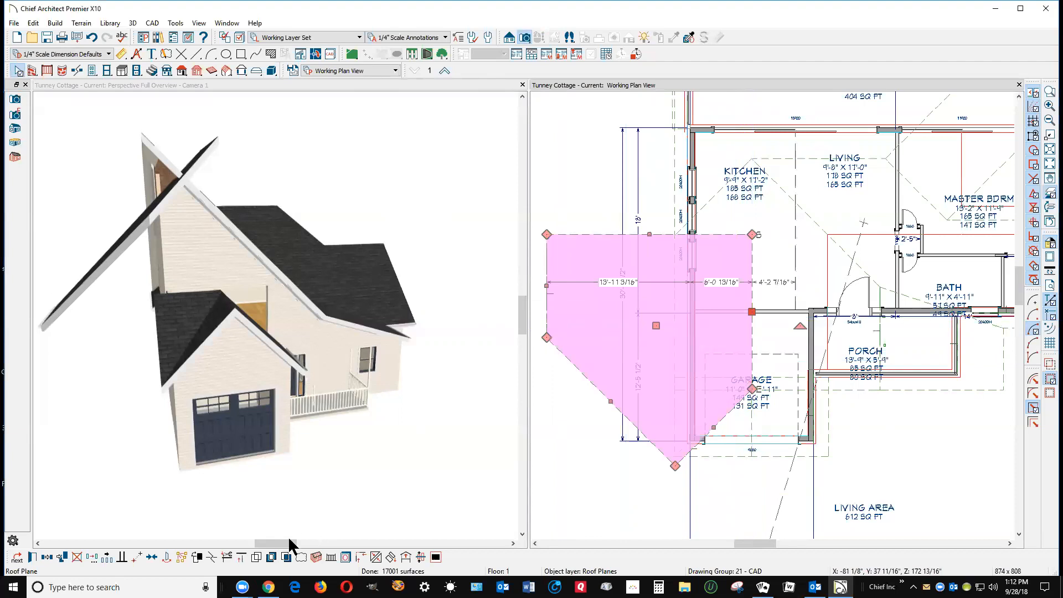
left_click(138, 557)
left_click(546, 295)
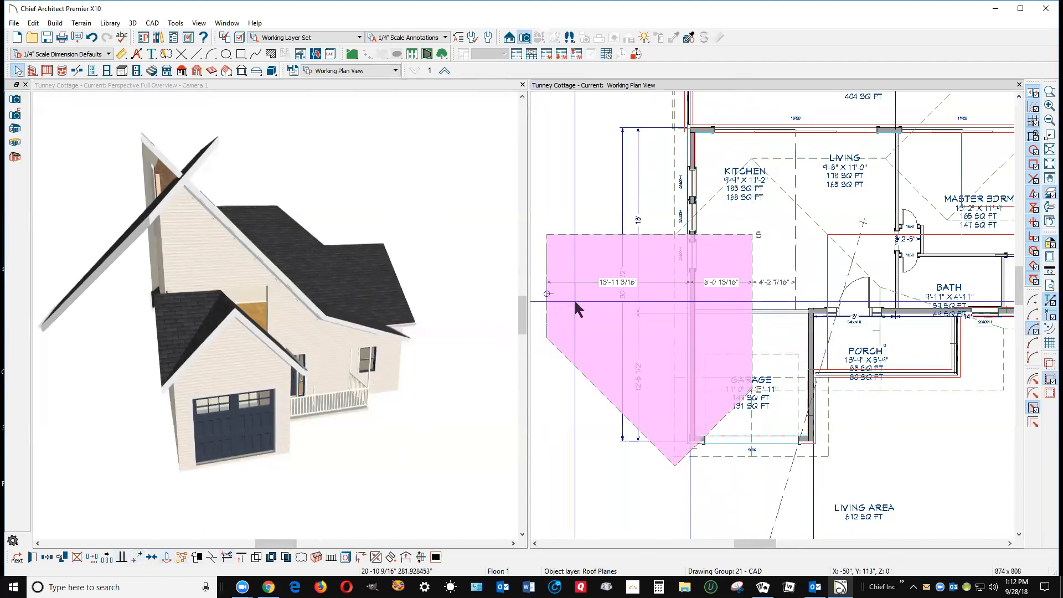
left_click(690, 298)
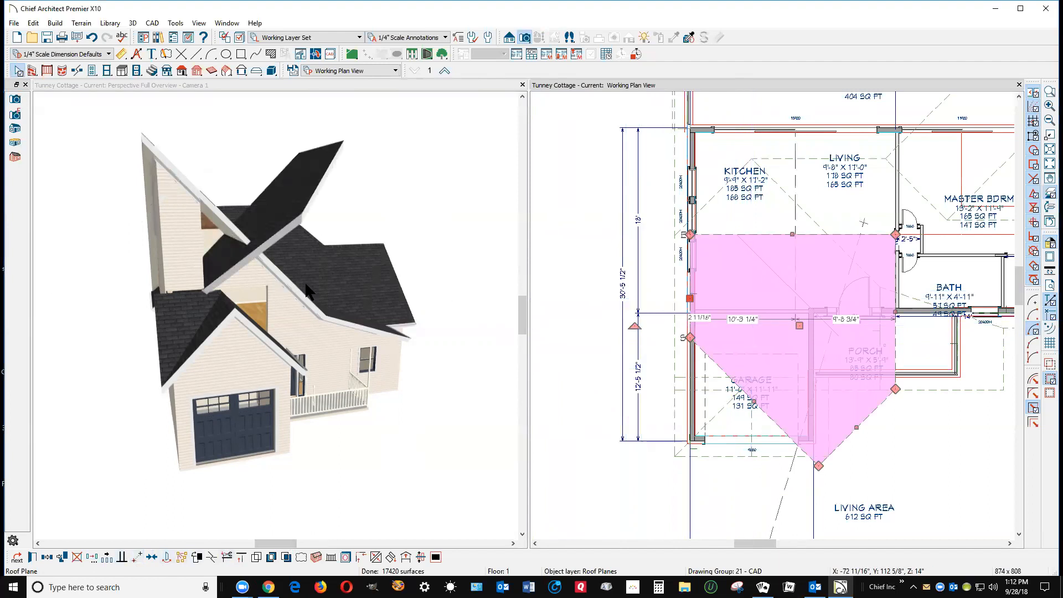
Examine from several 3D angles how the copied roof plane intersects the steep front roof plane
left_click(82, 269)
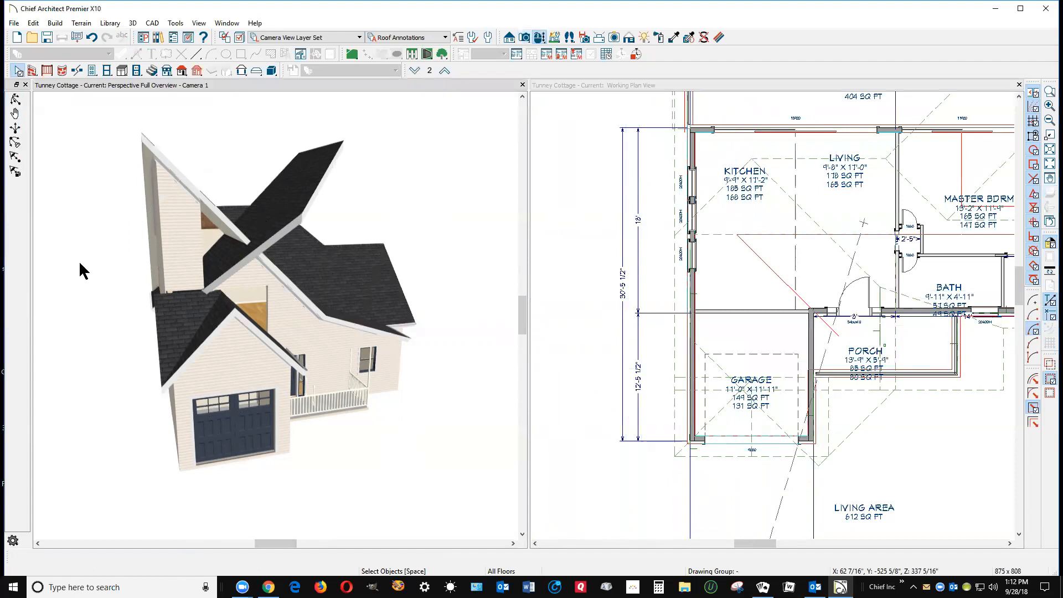
left_click(14, 100)
left_click_drag(161, 222, 140, 195)
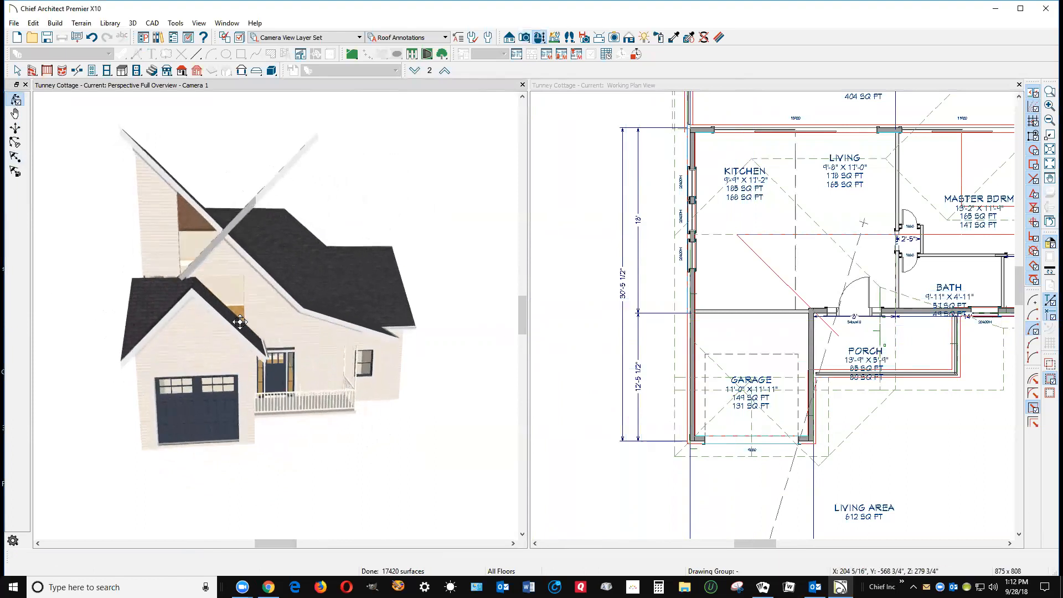
left_click_drag(82, 312, 83, 413)
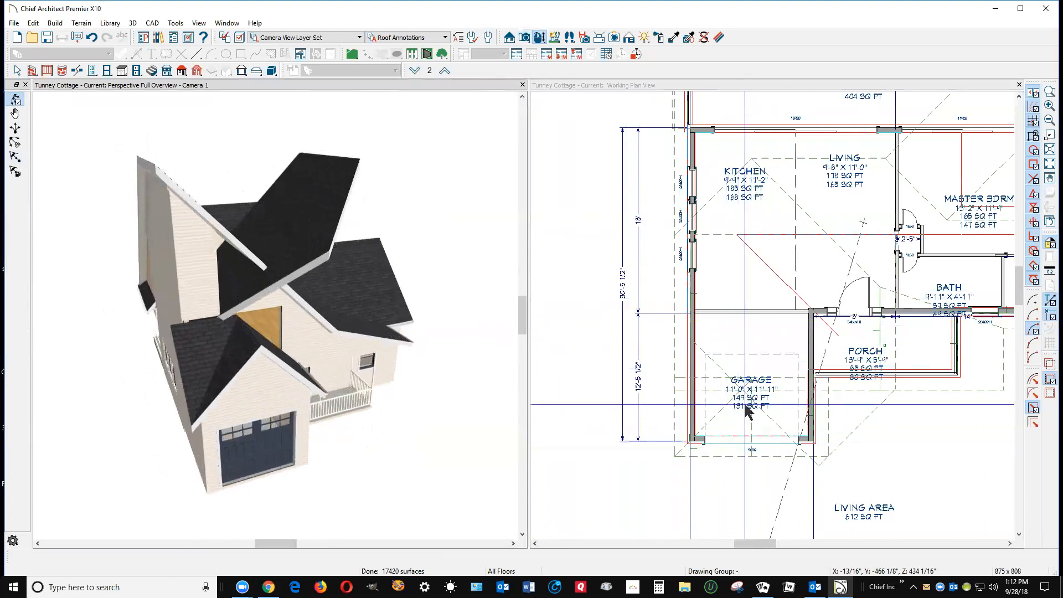
key("space")
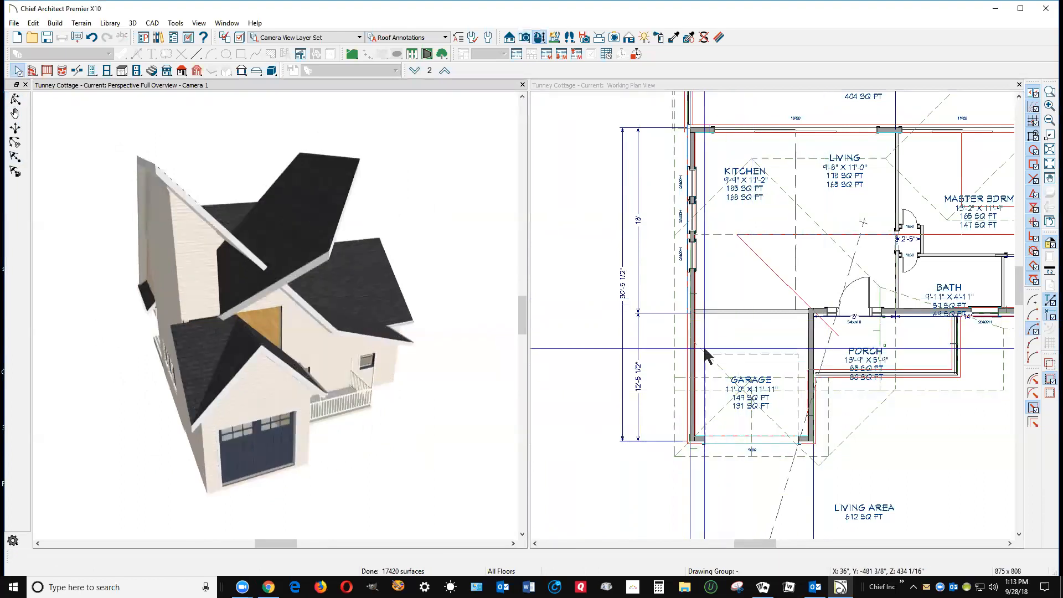
Extend the copied roof plane's eave edge about 1'-3 5/16" beyond the side wall, in line with the original plane's outer edge
left_click(673, 332)
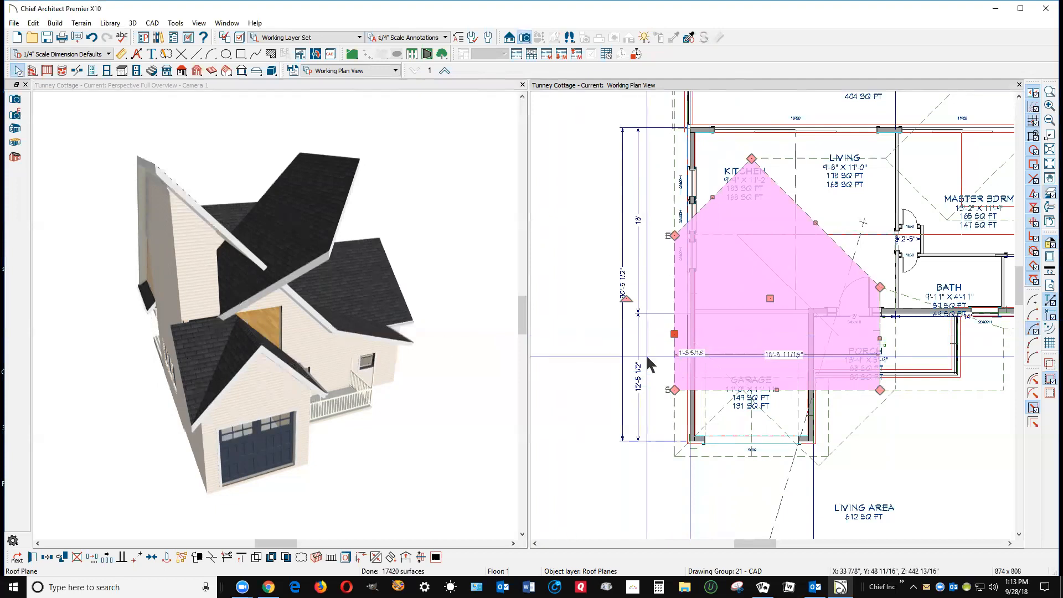
scroll(693, 352, "up", 5)
key("Escape")
scroll(681, 356, "up", 2)
scroll(675, 360, "down", 6)
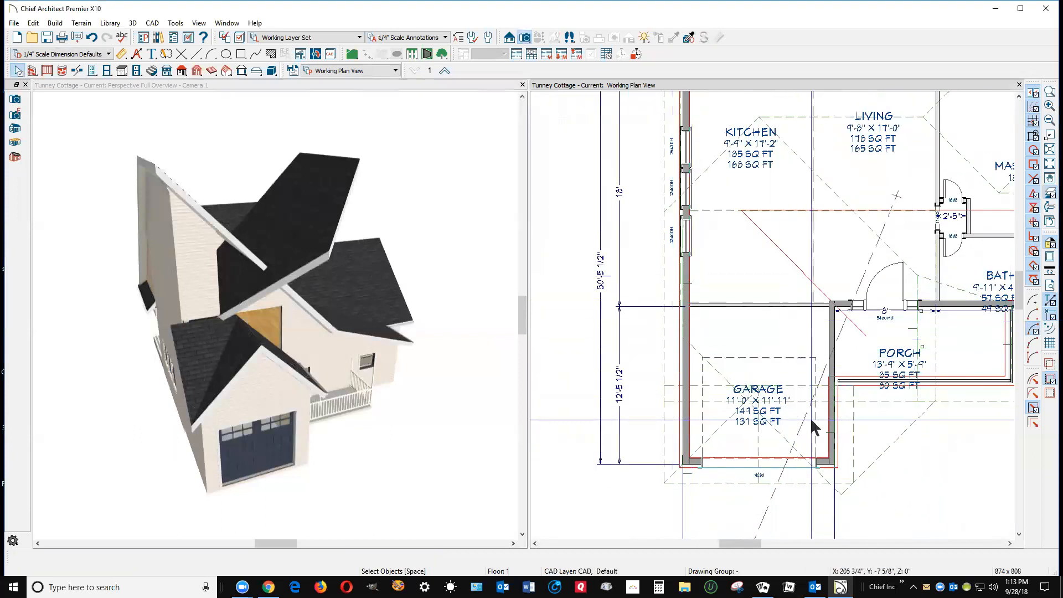
left_click(784, 435)
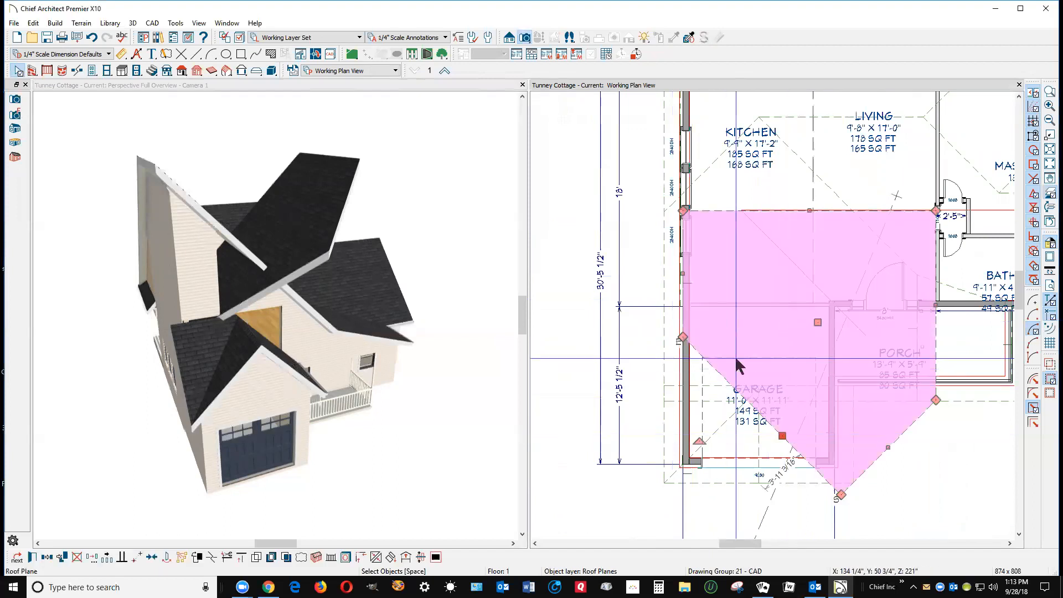
left_click_drag(682, 275, 664, 263)
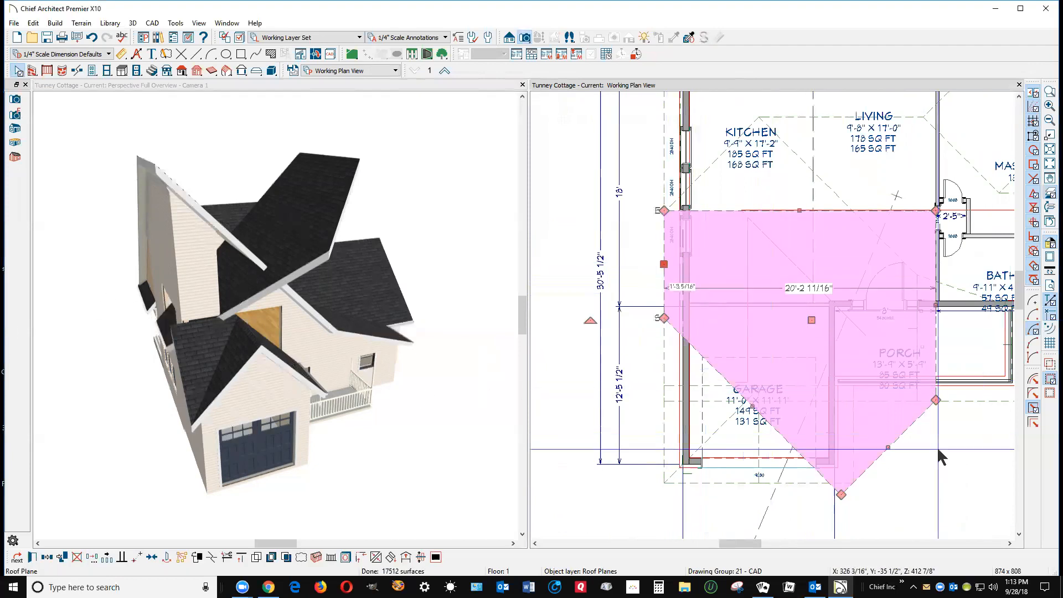
Pull in the copied roof plane's projecting front corner and shorten its ridge side to a narrow strip along the side wall
left_click_drag(841, 494, 935, 399)
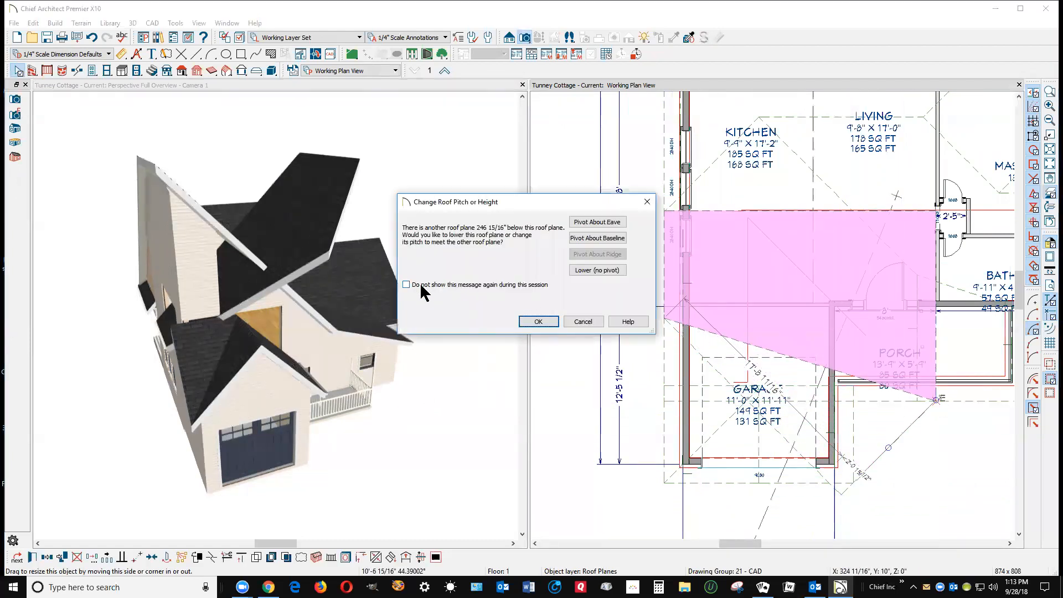
left_click(592, 322)
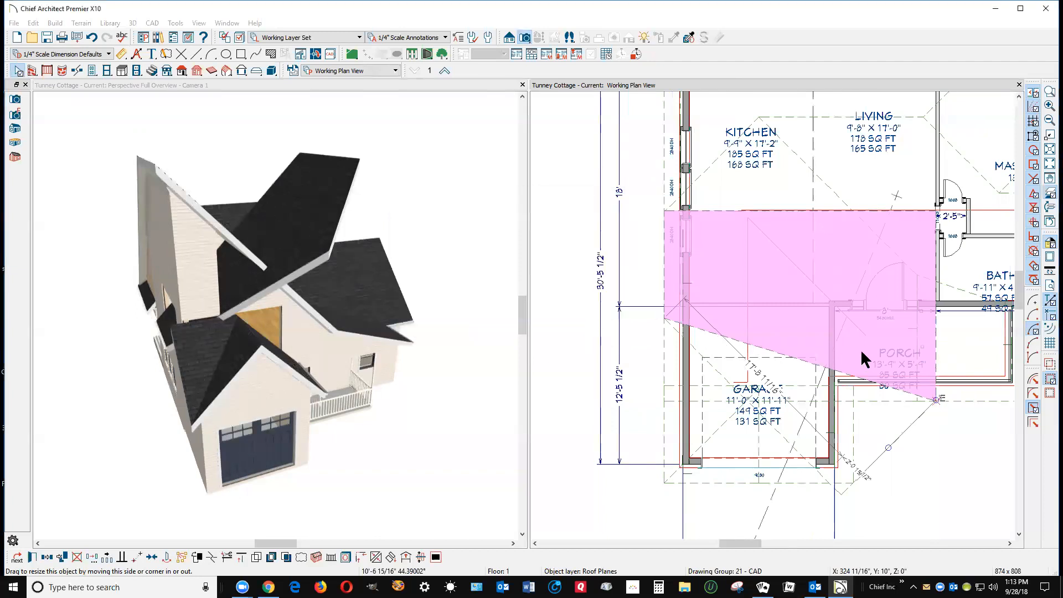
left_click_drag(935, 401, 783, 315)
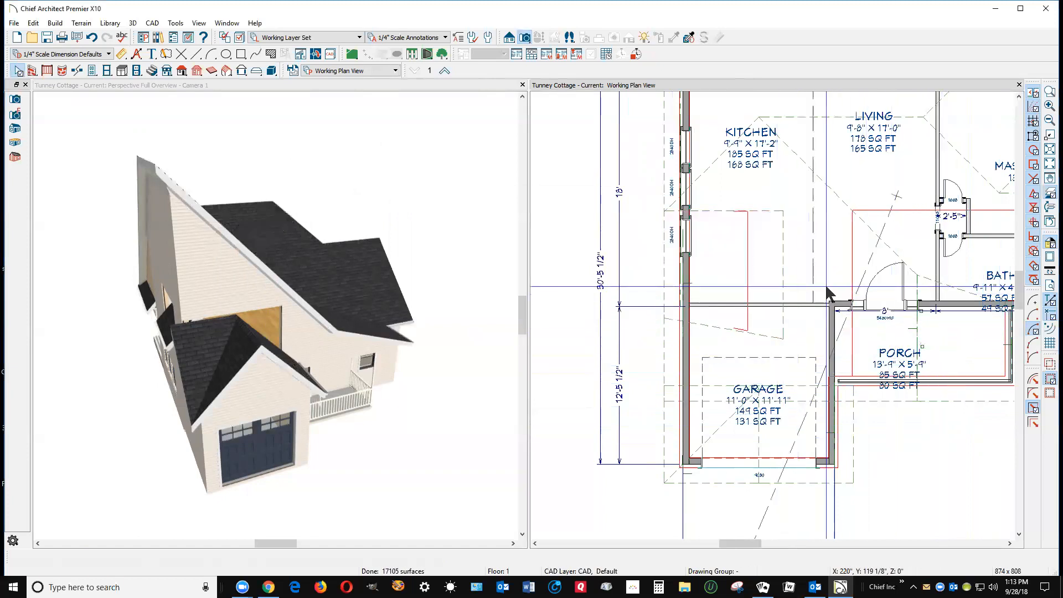
Pull the side edge of the porch-side roof plane in toward the kitchen's middle and join that edge with the copied roof plane's ridge edge
left_click(915, 284)
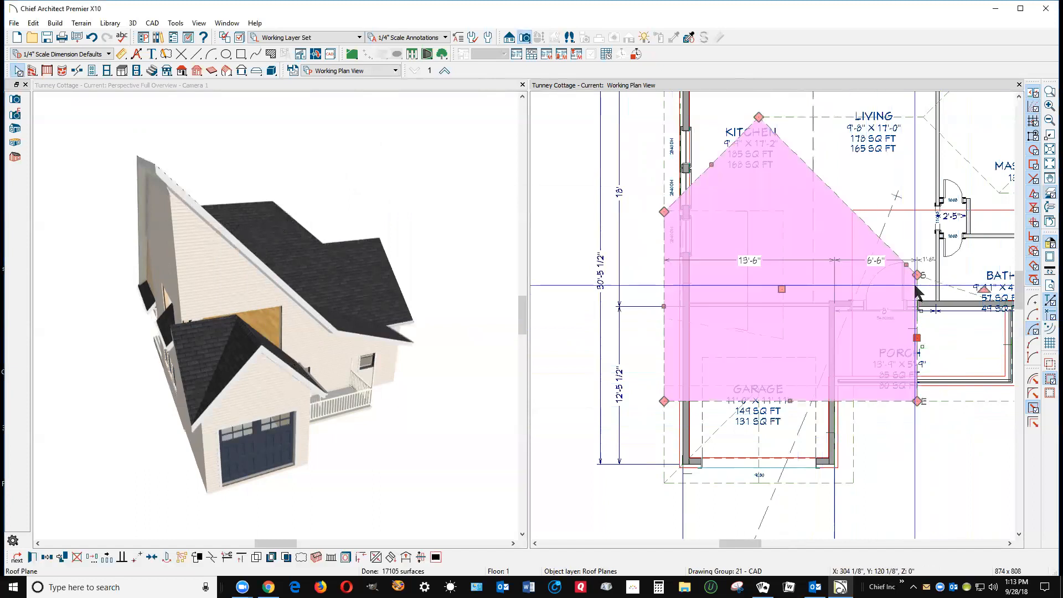
left_click_drag(671, 310, 805, 306)
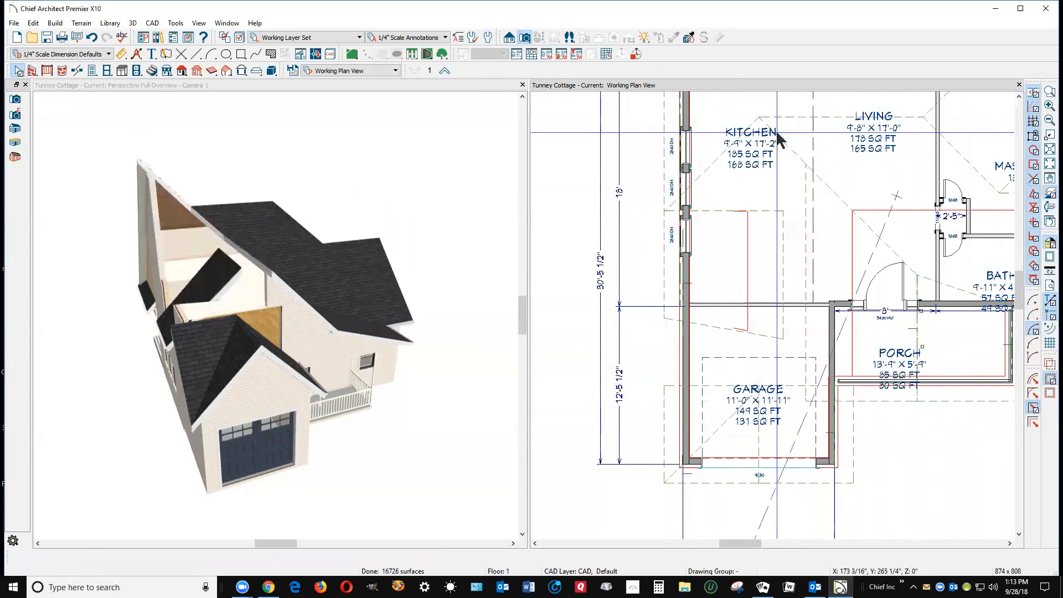
right_click(805, 274)
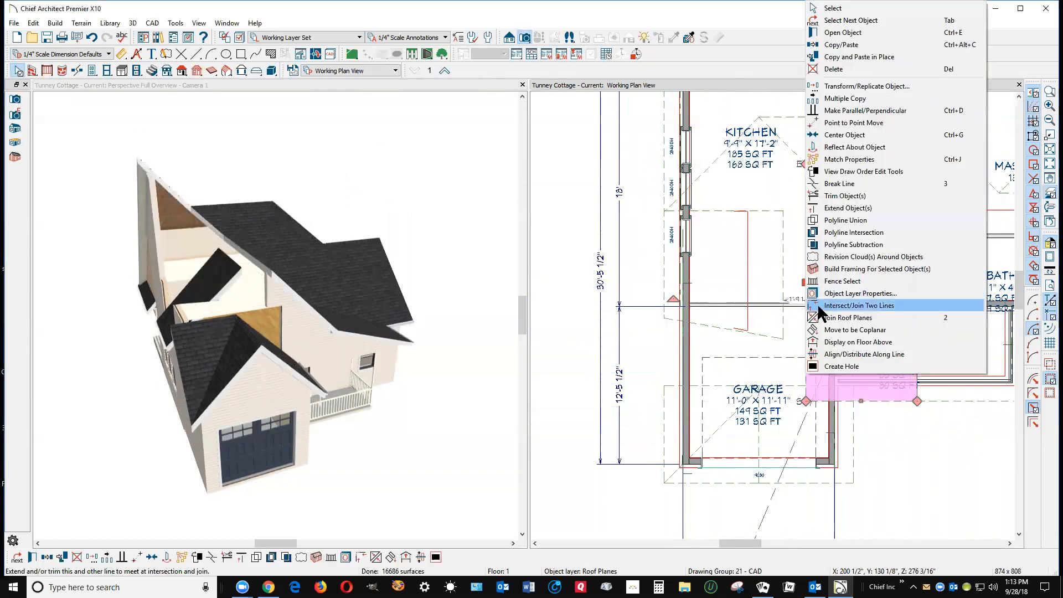
left_click(822, 317)
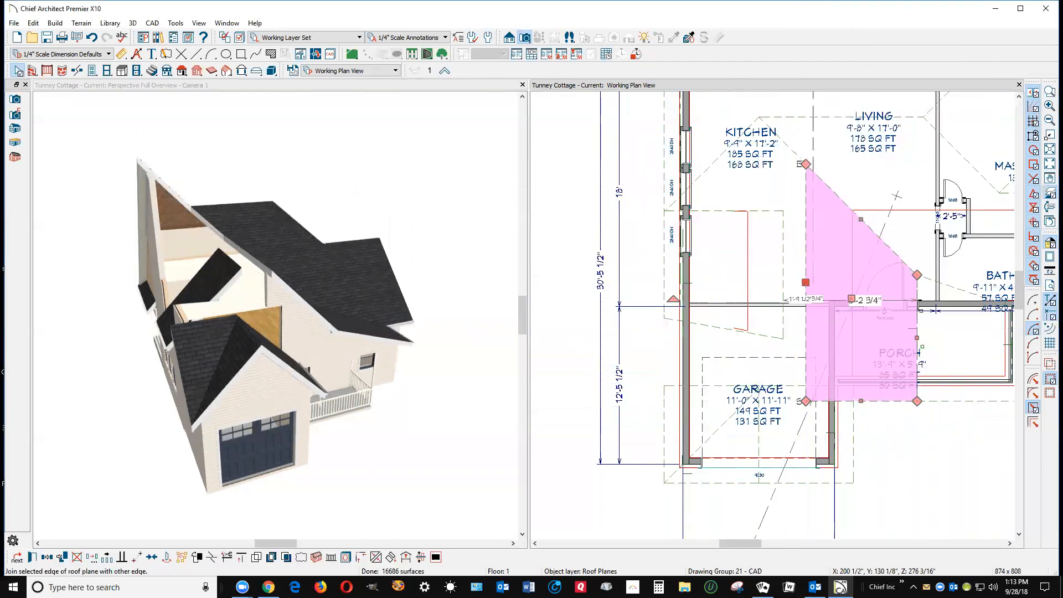
left_click(783, 286)
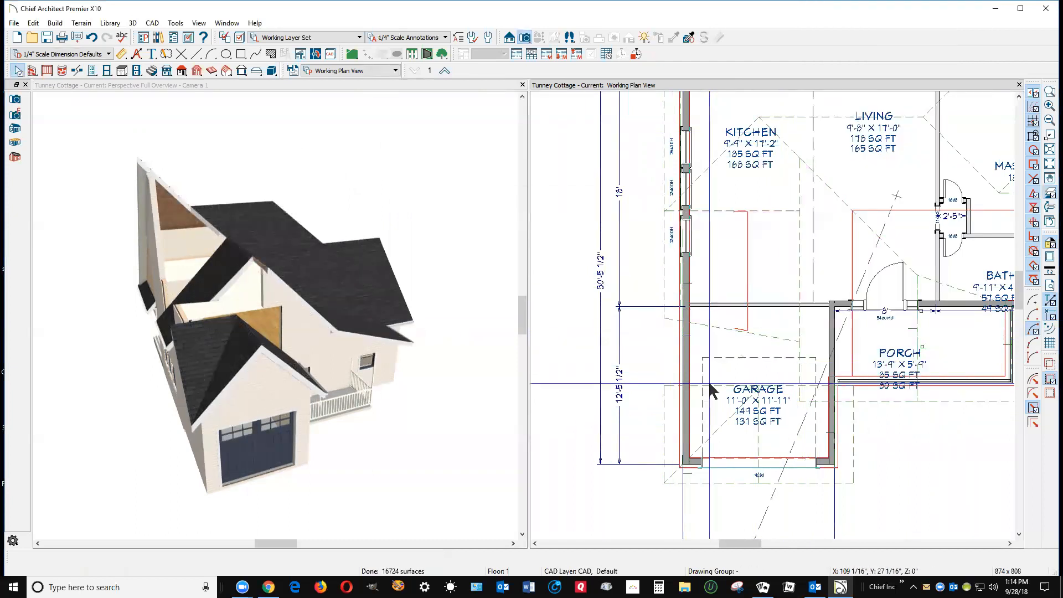
Stretch the copied roof plane's rear edge back across the kitchen to just beyond the kitchen's rear wall
scroll(761, 370, "down", 1)
scroll(762, 365, "down", 1)
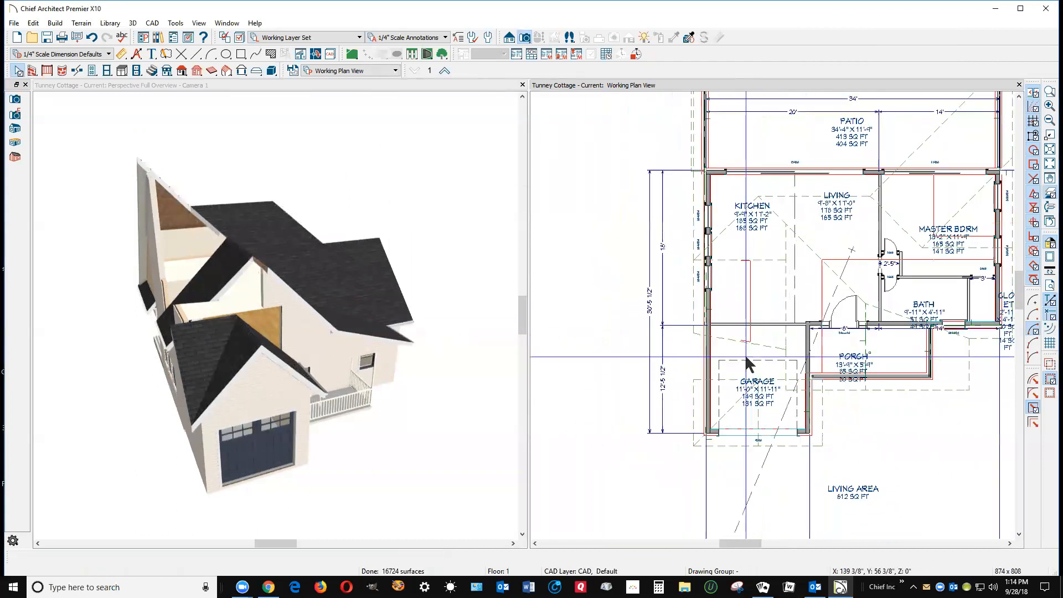
left_click(729, 264)
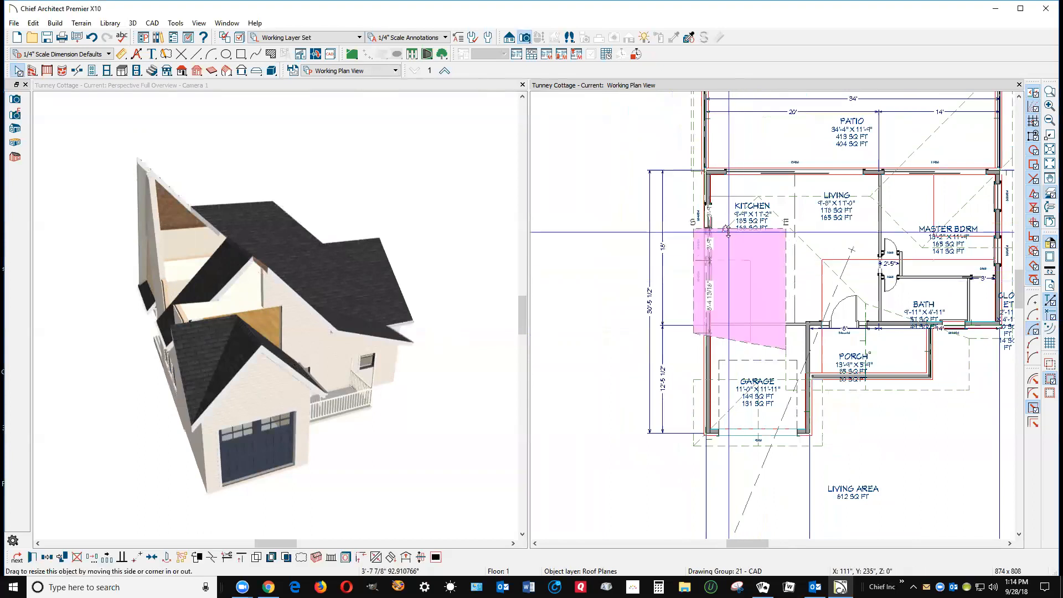
left_click_drag(718, 173, 718, 156)
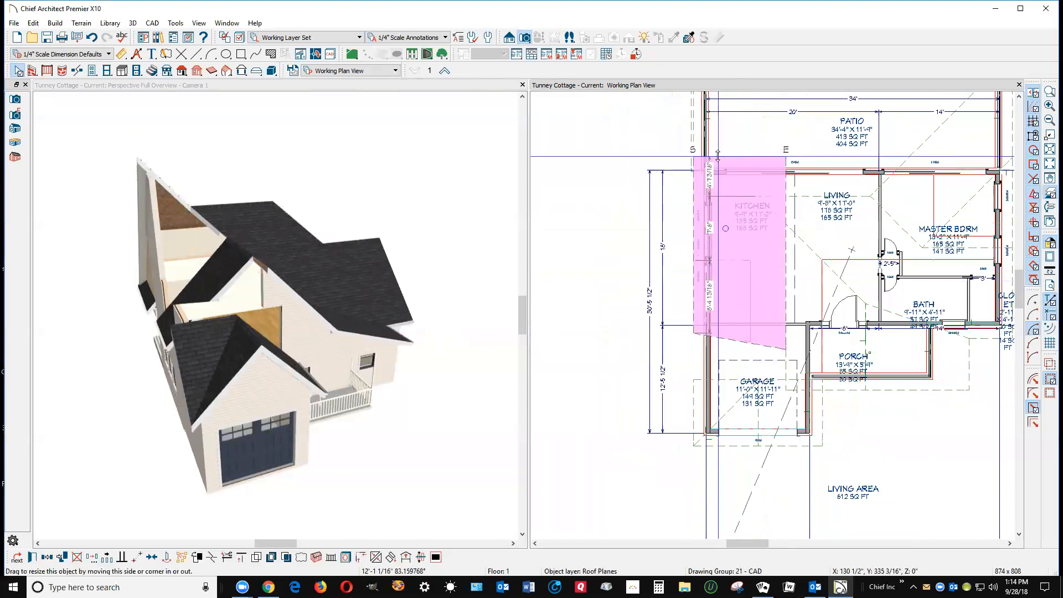
left_click(558, 376)
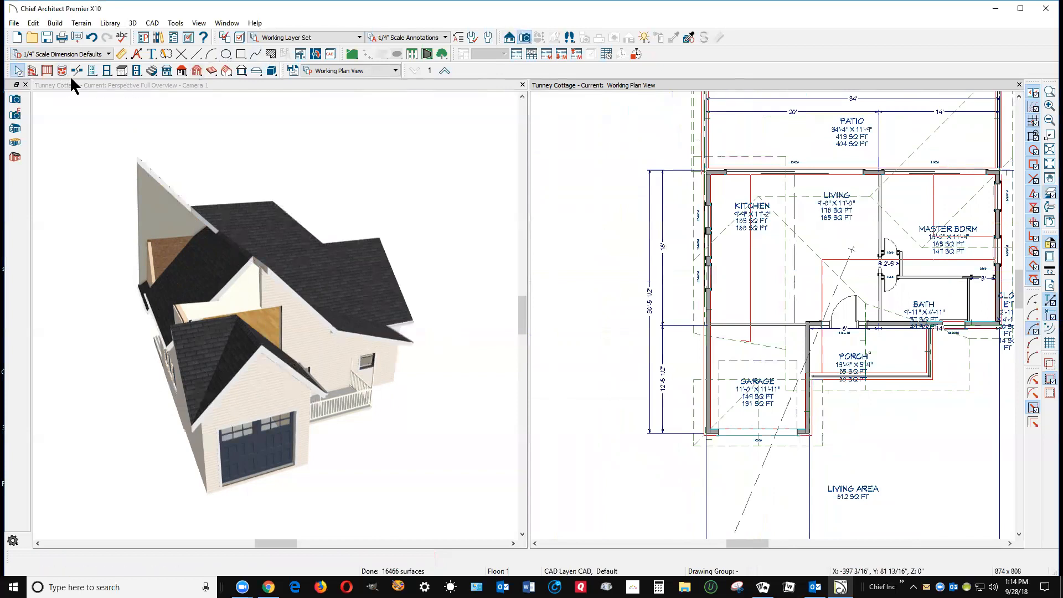
Bring the patio roof plane's kitchen-side corner level with its ridge, and merge the neighbouring ridge corner into it to give one straight edge
left_click(214, 183)
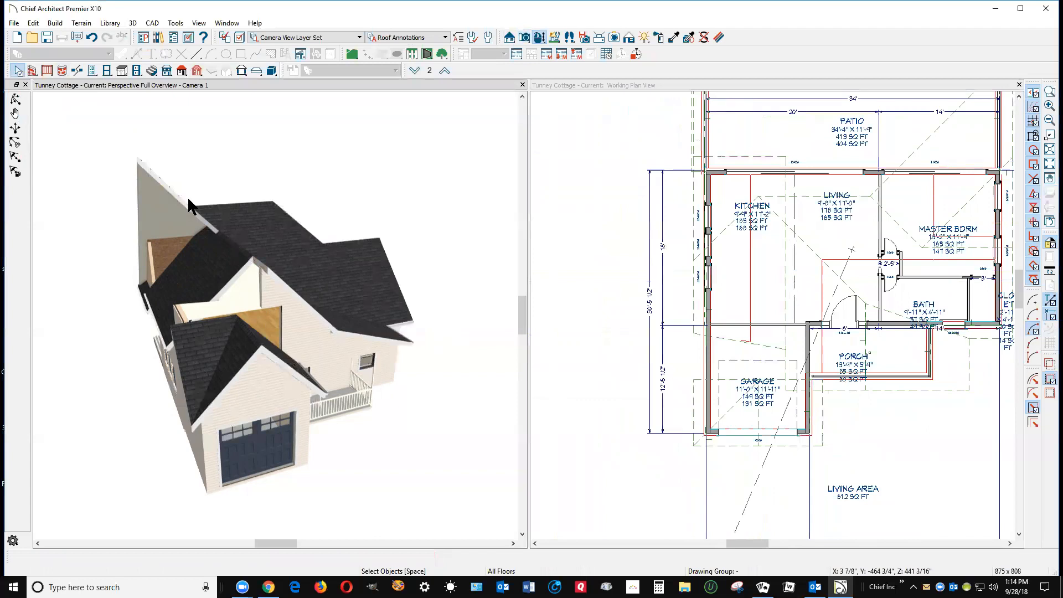
left_click(16, 100)
left_click_drag(104, 254, 313, 280)
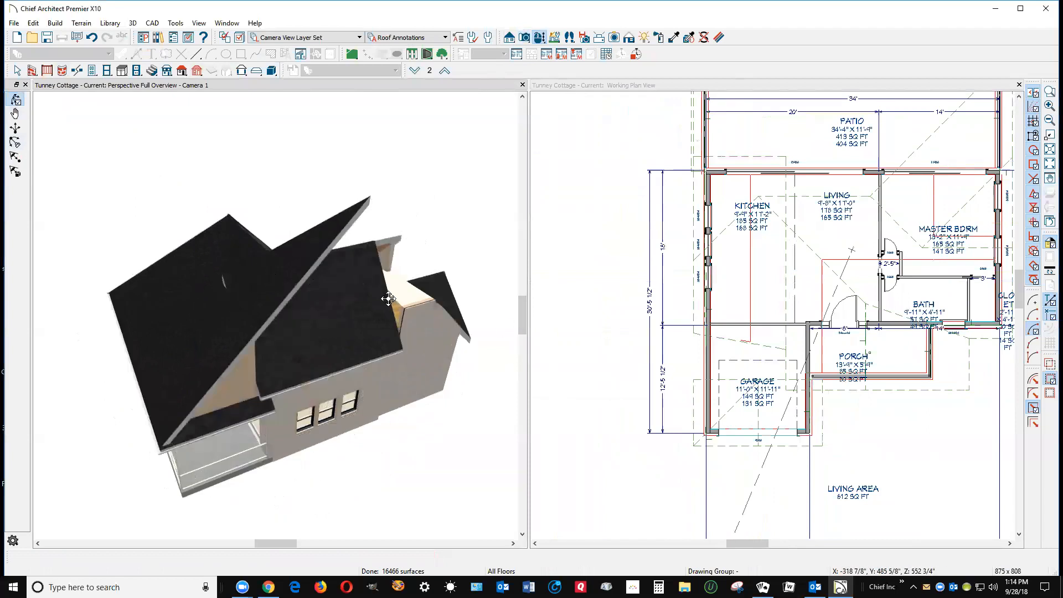
key("space")
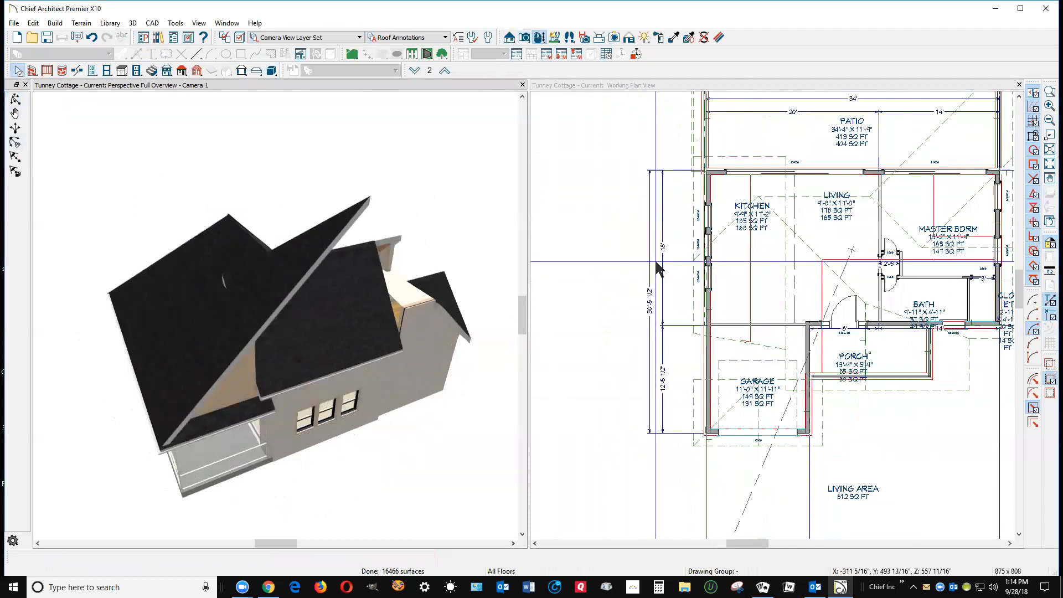
left_click_drag(693, 196, 693, 126)
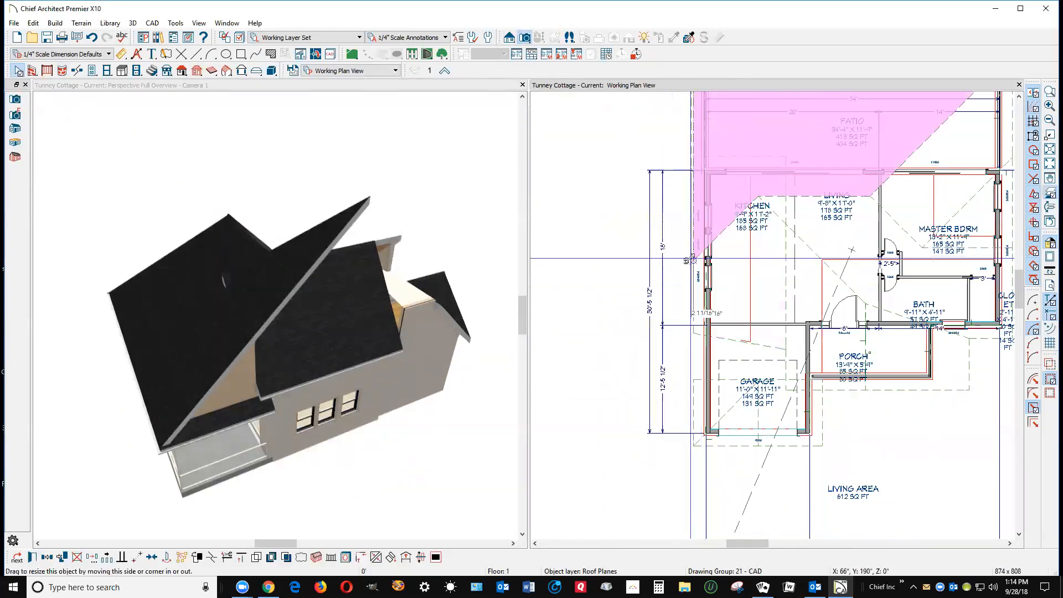
left_click_drag(692, 261, 689, 196)
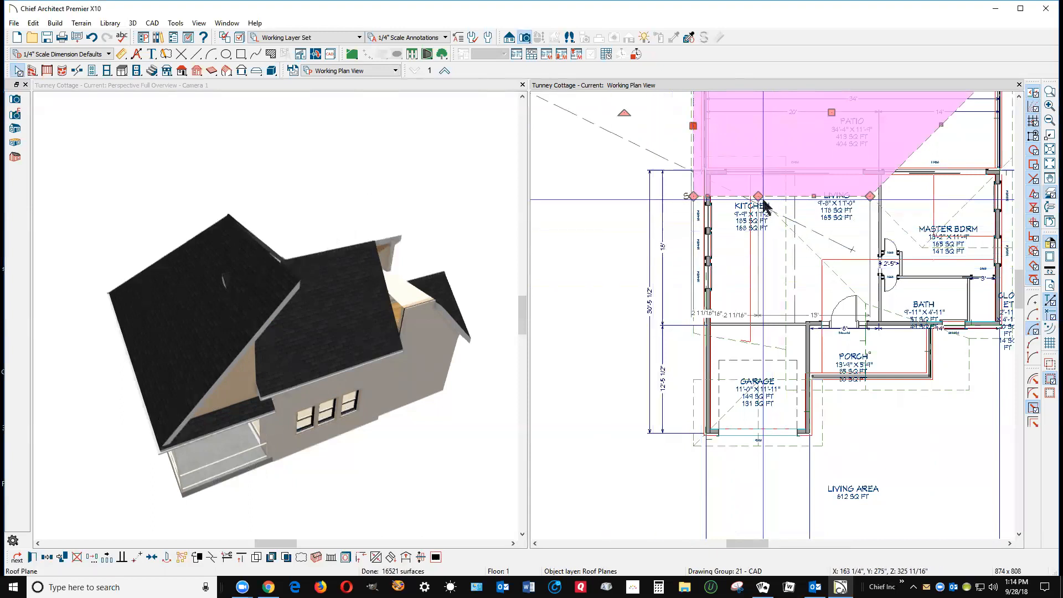
left_click_drag(758, 196, 693, 195)
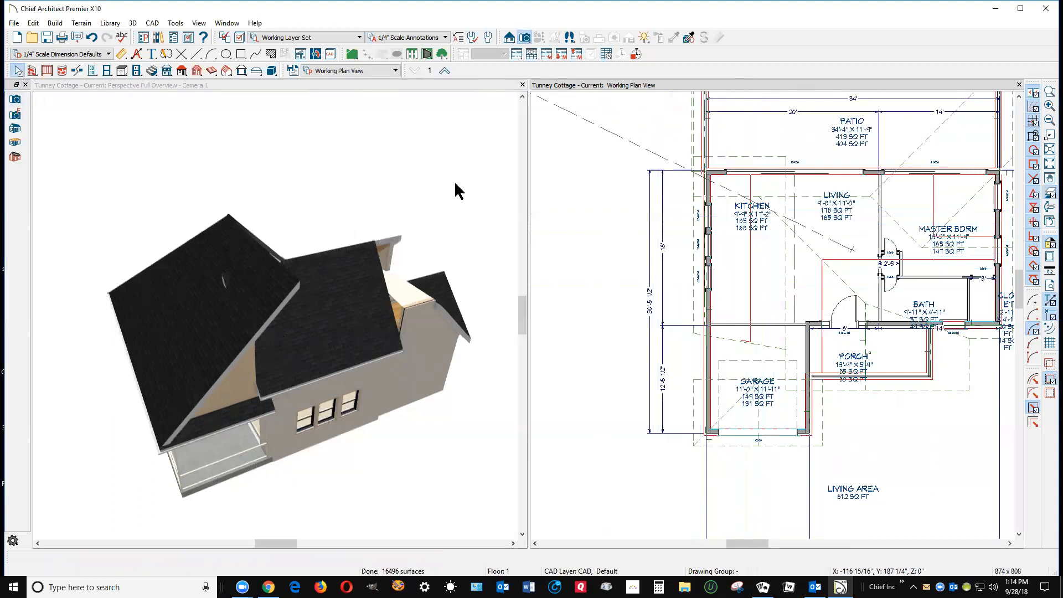
Examine from several 3D angles how the patio, front and copied roof planes meet, identifying the front plane that rises above the copied one
left_click(74, 154)
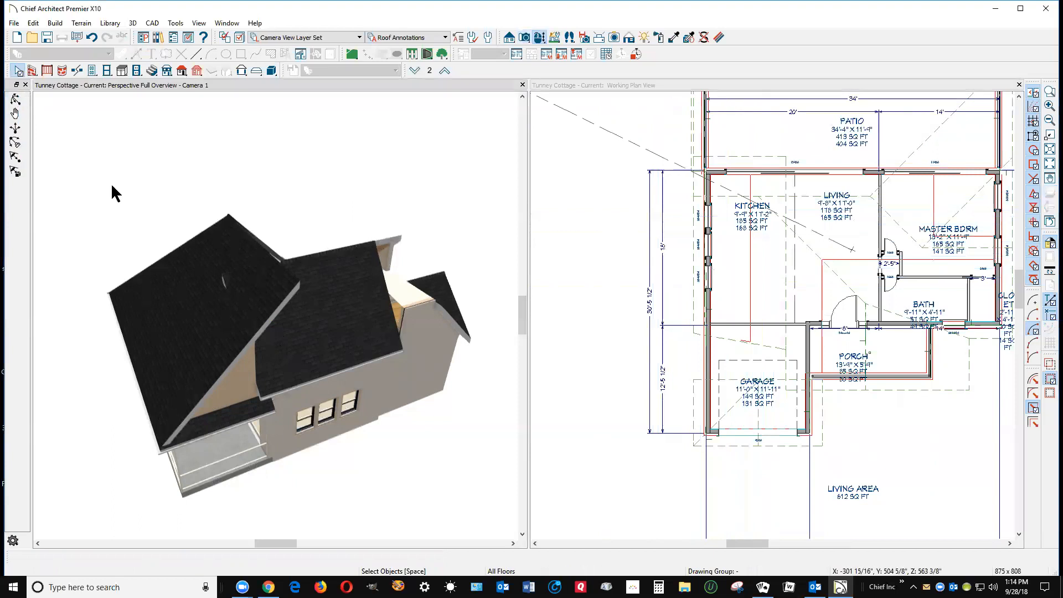
left_click(16, 99)
left_click_drag(320, 285, 287, 302)
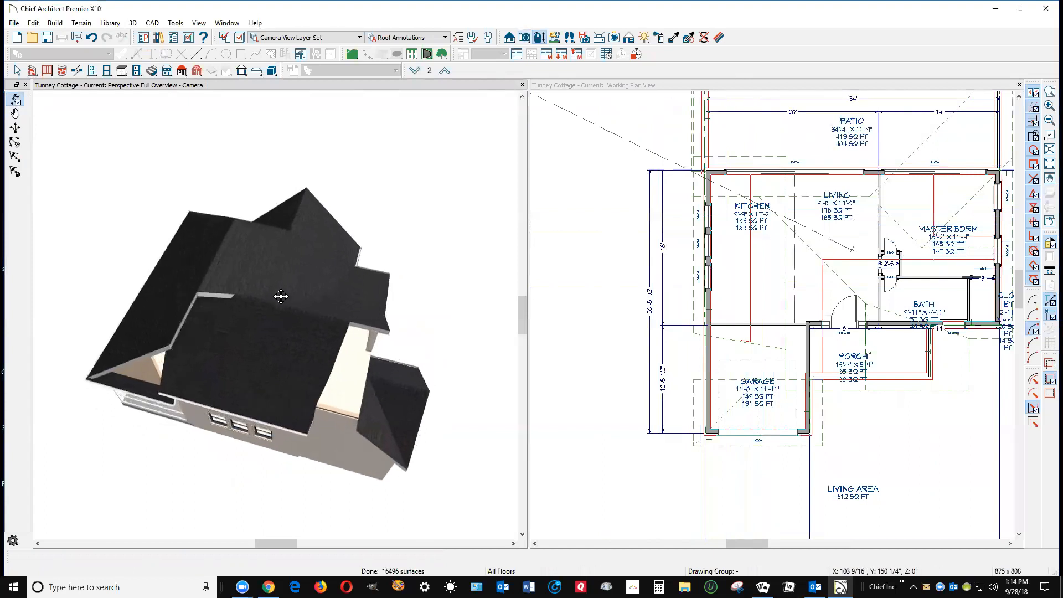
key("space")
left_click(847, 285)
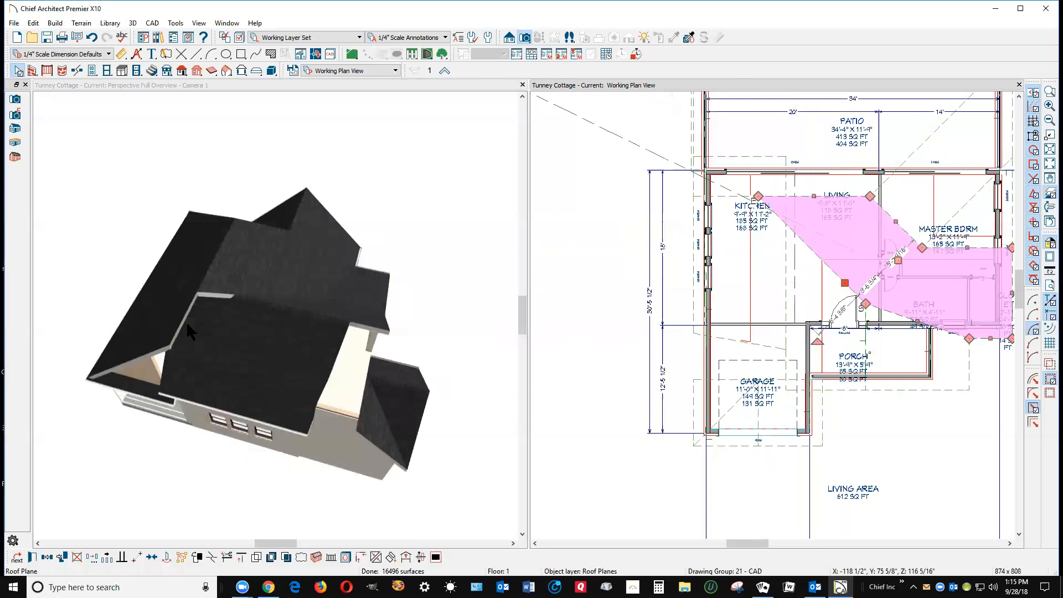
left_click(214, 290)
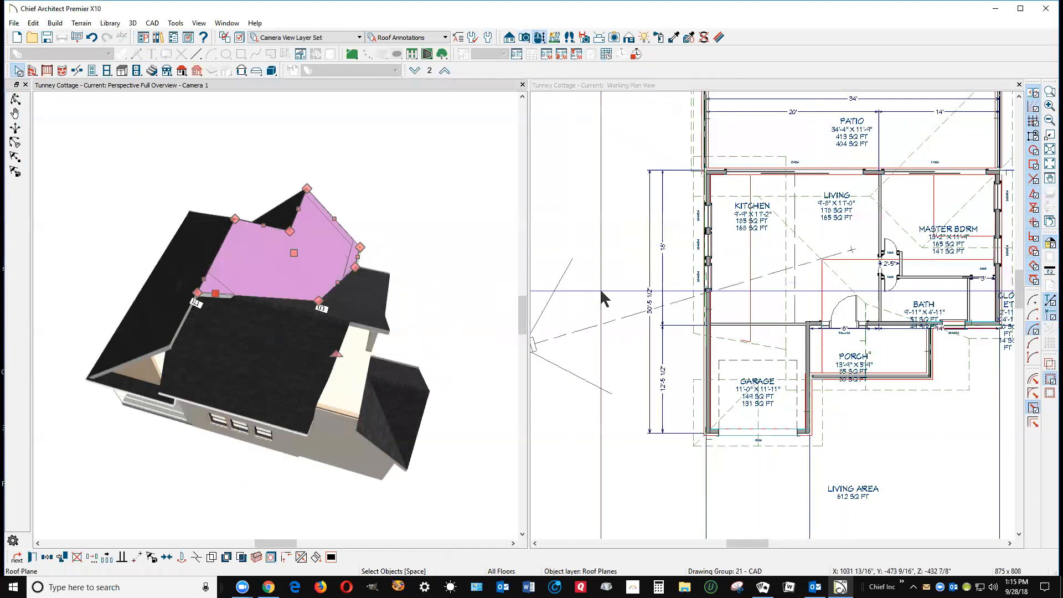
left_click(565, 365)
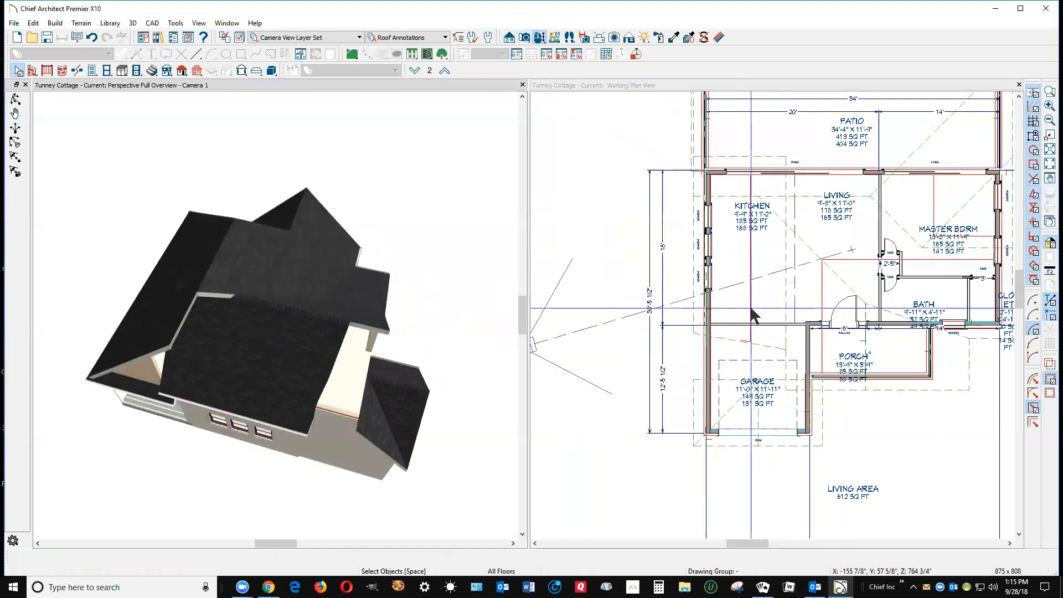
left_click(15, 99)
left_click_drag(249, 188, 371, 367)
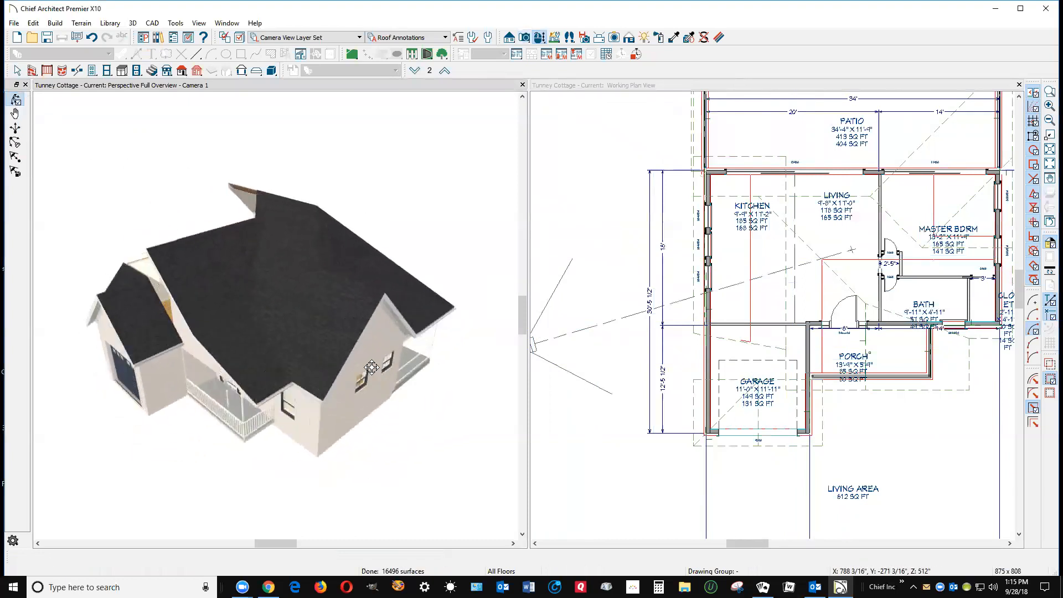
left_click_drag(238, 361, 285, 299)
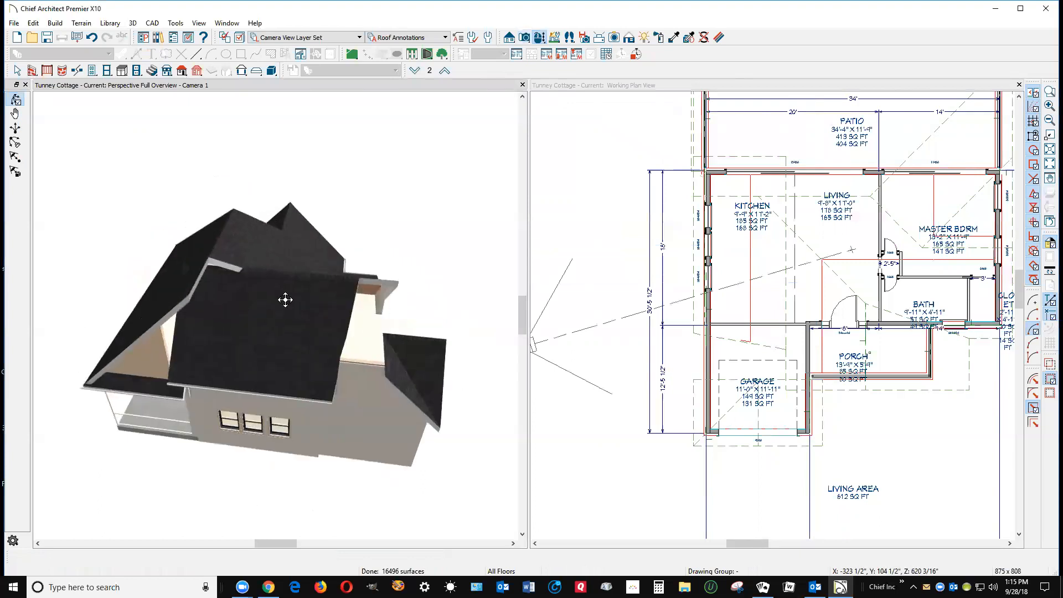
key("space")
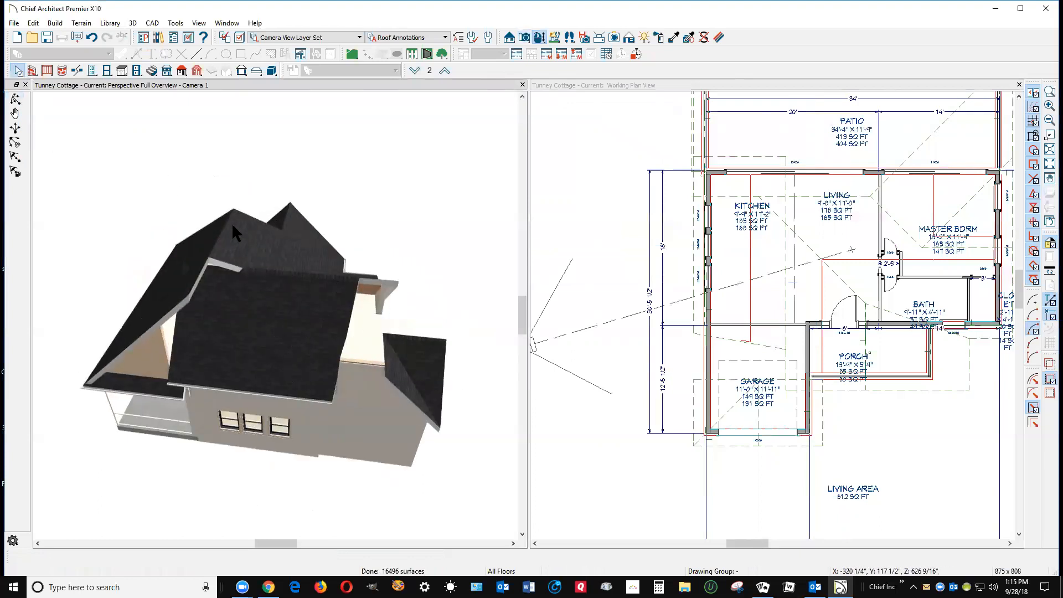
Lower the front roof plane's upper edge over the living room into line with the master bedroom ridge, leaving one straight top edge
scroll(642, 266, "down", 3)
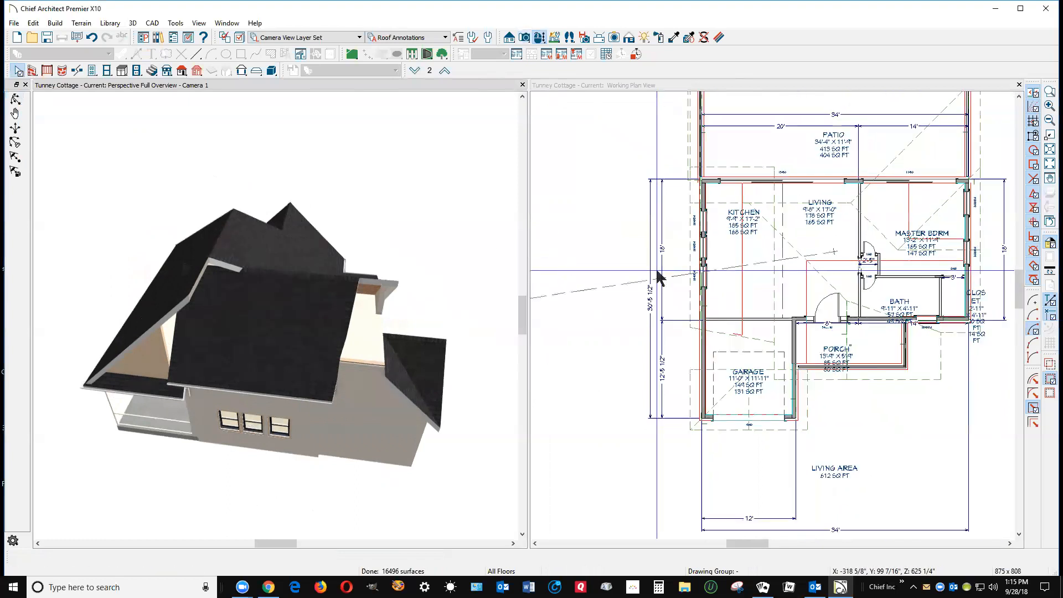
scroll(896, 321, "up", 2)
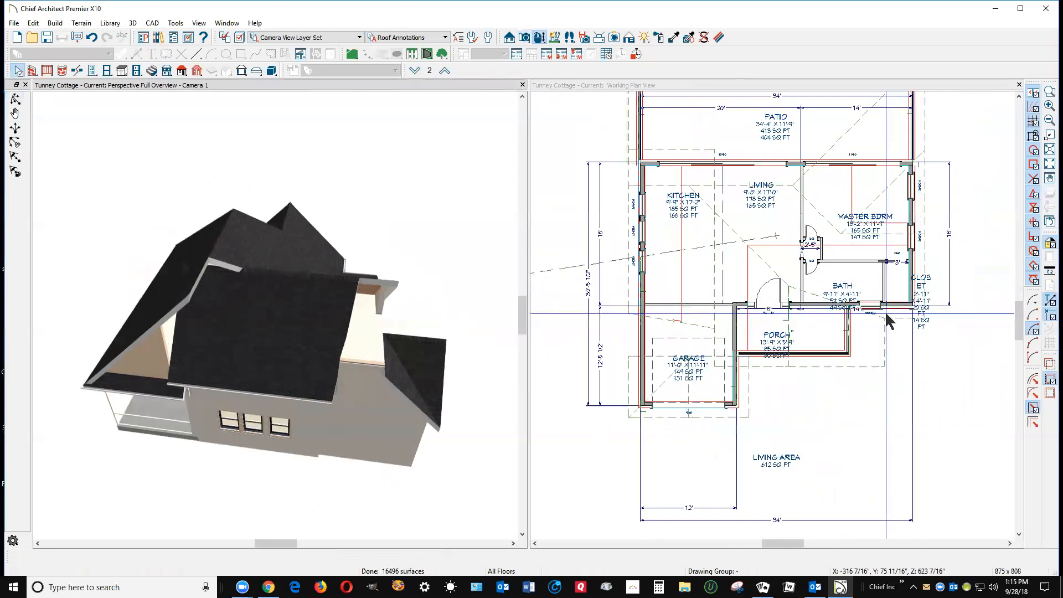
left_click(892, 318)
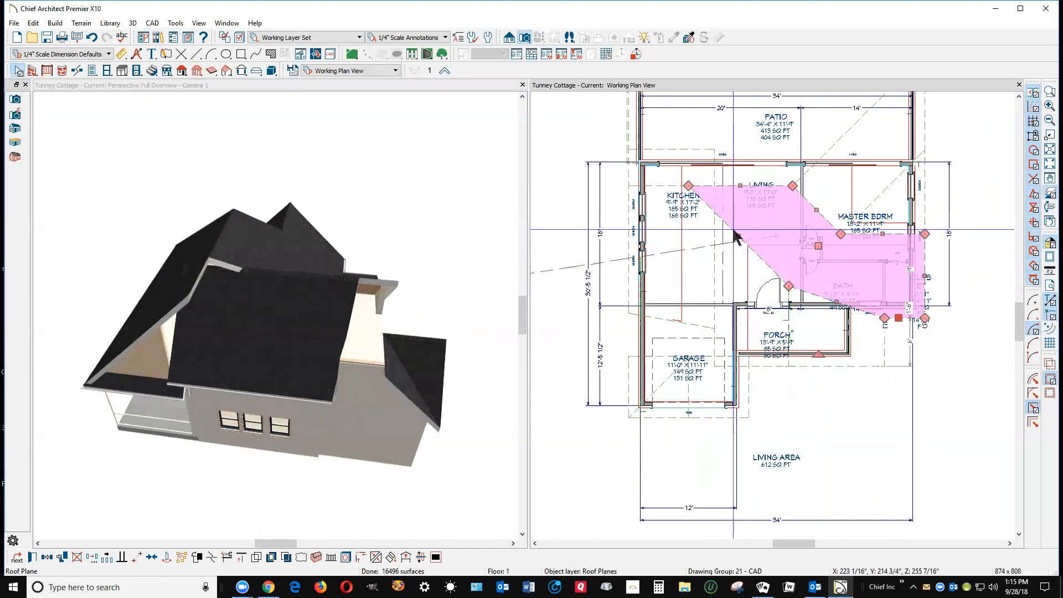
left_click_drag(735, 187, 848, 236)
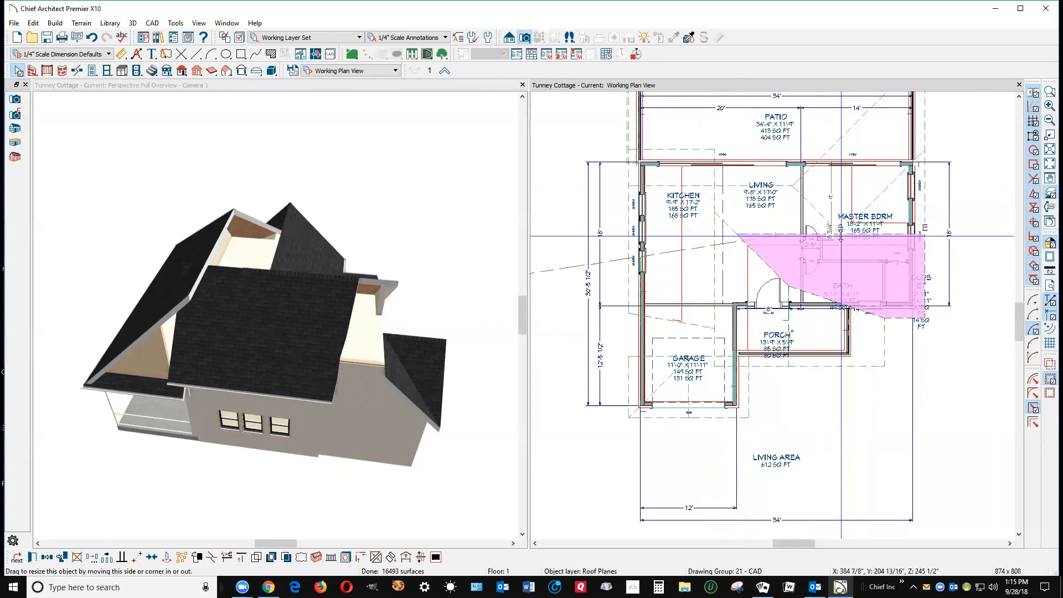
left_click_drag(929, 237, 924, 233)
key("Escape")
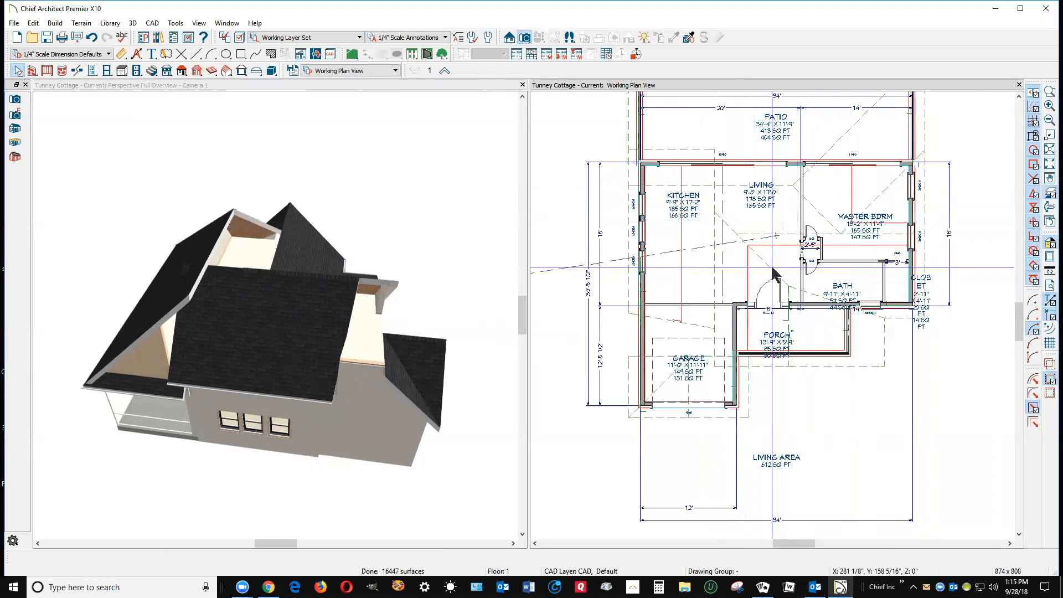
Extend the front roof plane's upper kitchen-side corner horizontally about 13'-6" to the side wall's overhang line
left_click(772, 268)
left_click_drag(737, 235, 629, 237)
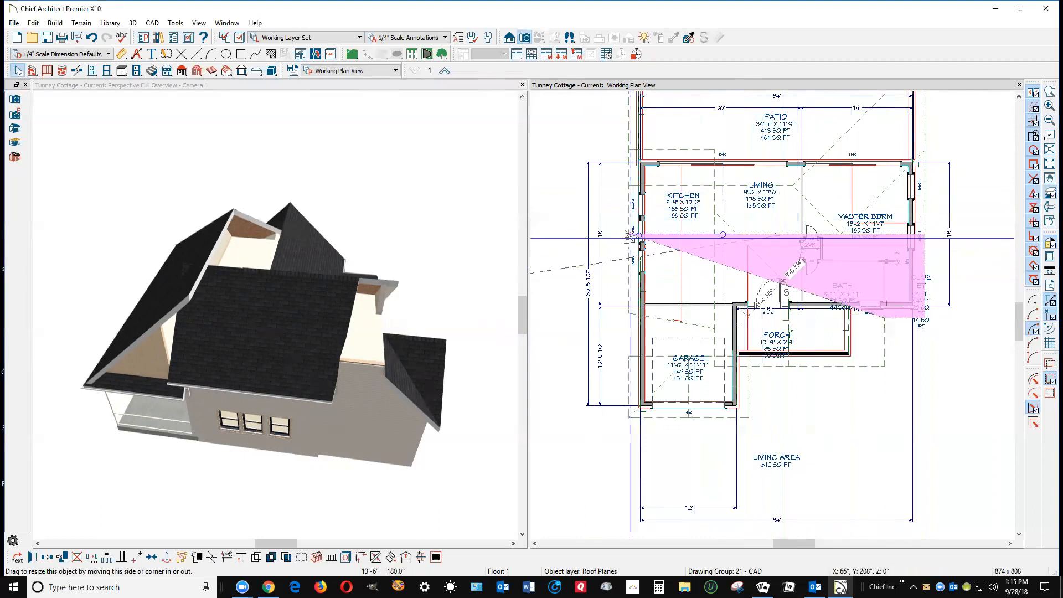
left_click_drag(628, 237, 628, 237)
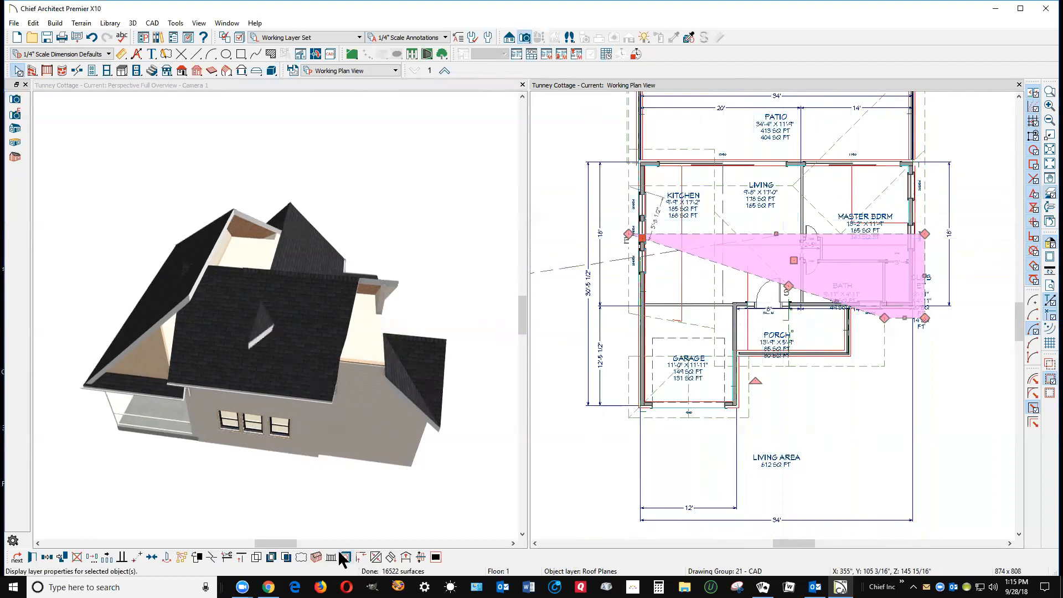
Break the front roof plane's slanted lower edge at two points over the kitchen and pull the outer corner to the side overhang beside the garage
left_click(212, 558)
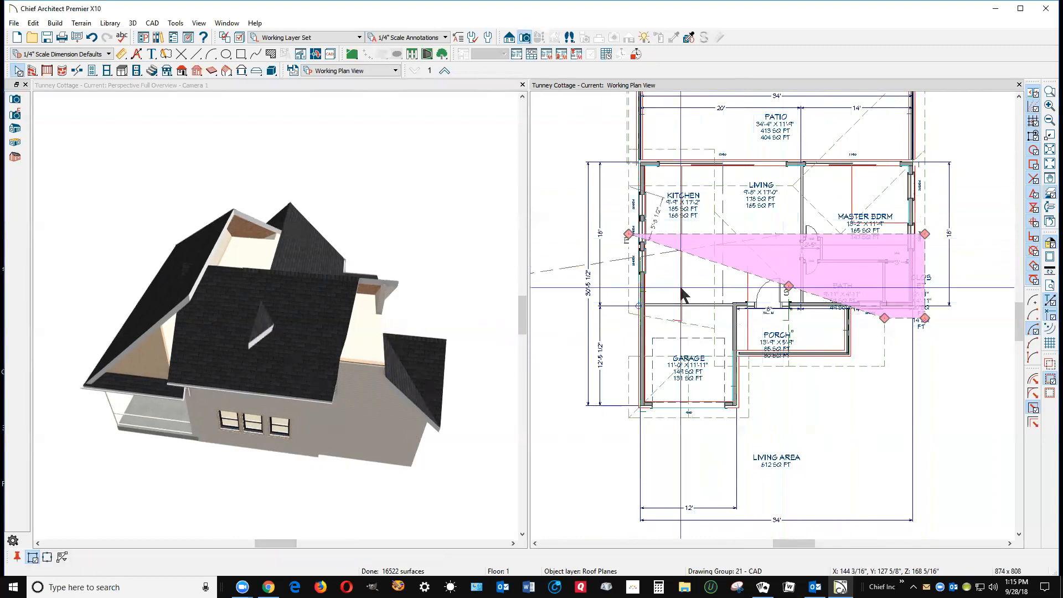
left_click(740, 270)
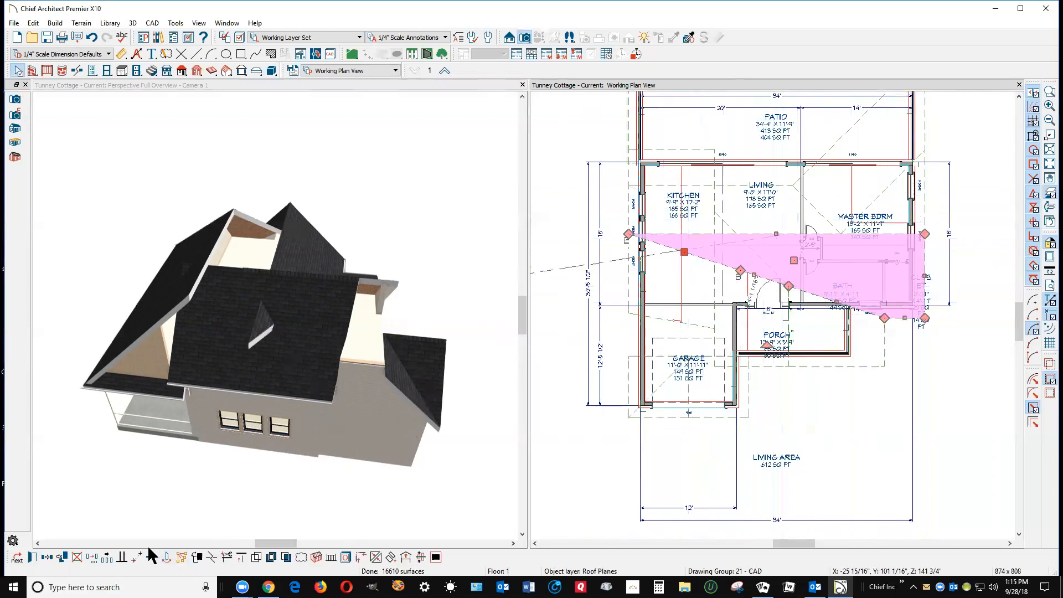
left_click(212, 557)
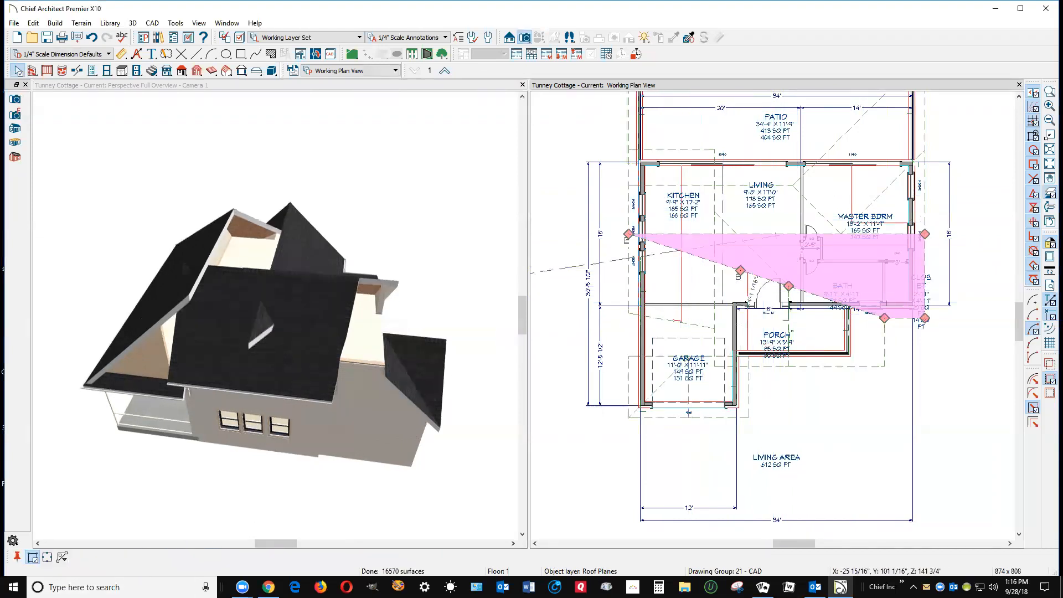
left_click(718, 270)
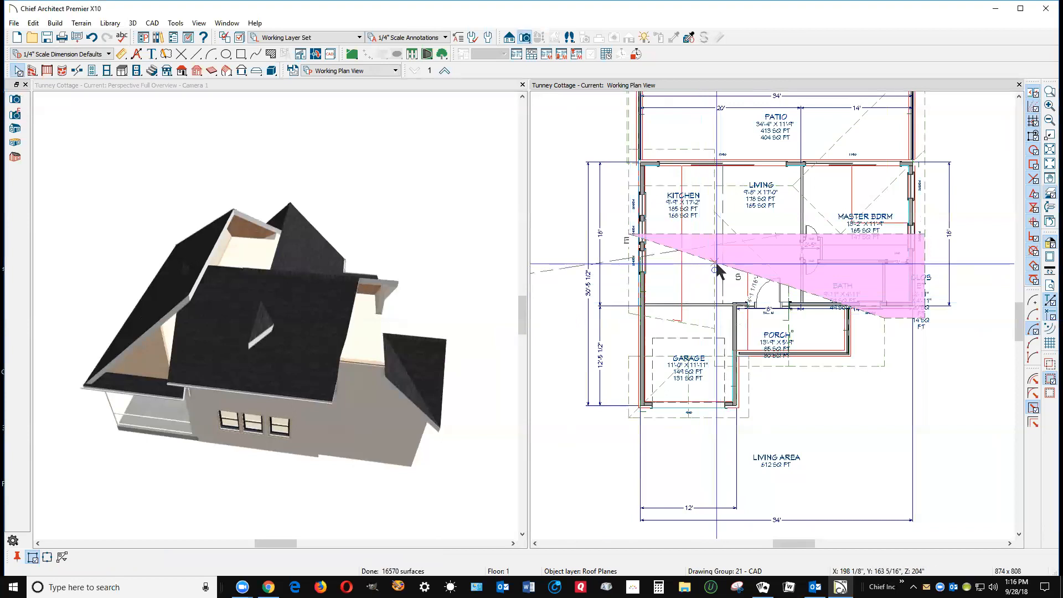
left_click_drag(718, 270, 628, 334)
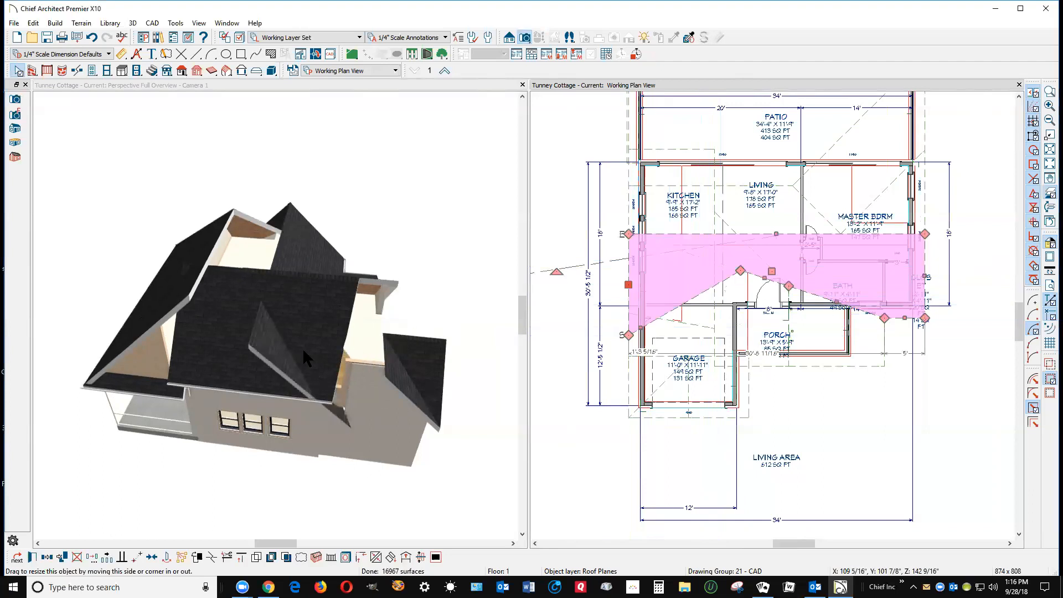
Extend the front edge of the kitchen-side roof plane out until it meets the opposite slope at the front gable's overhang
left_click(619, 344)
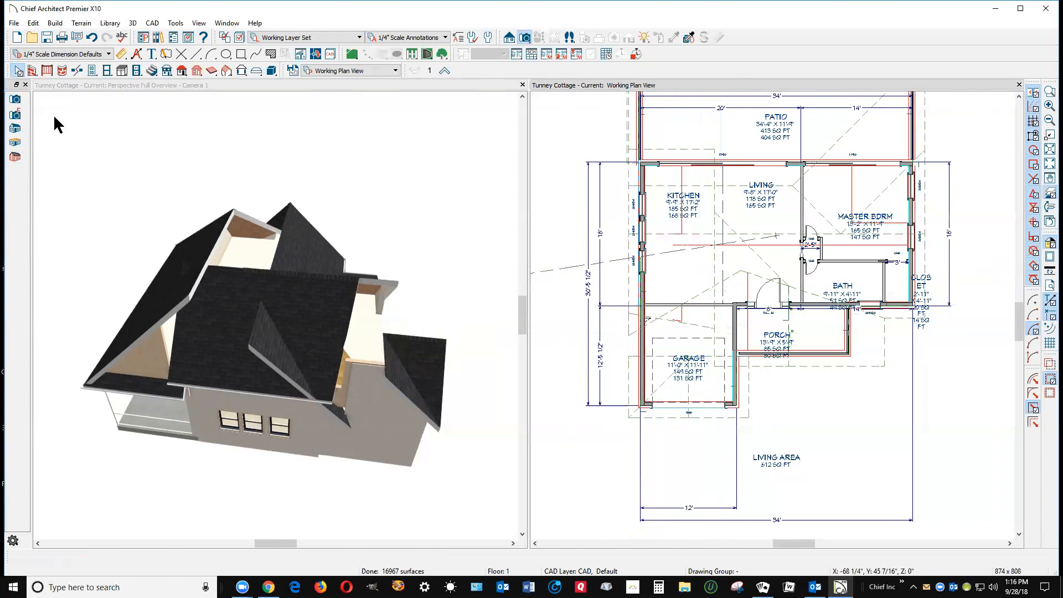
left_click(309, 113)
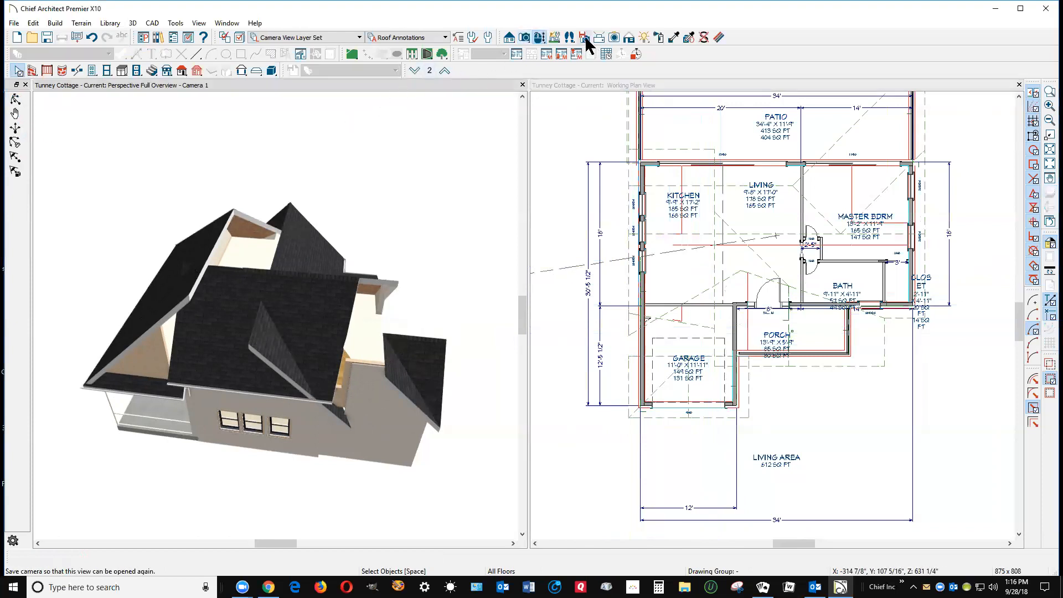
left_click(539, 37)
left_click_drag(429, 164, 266, 126)
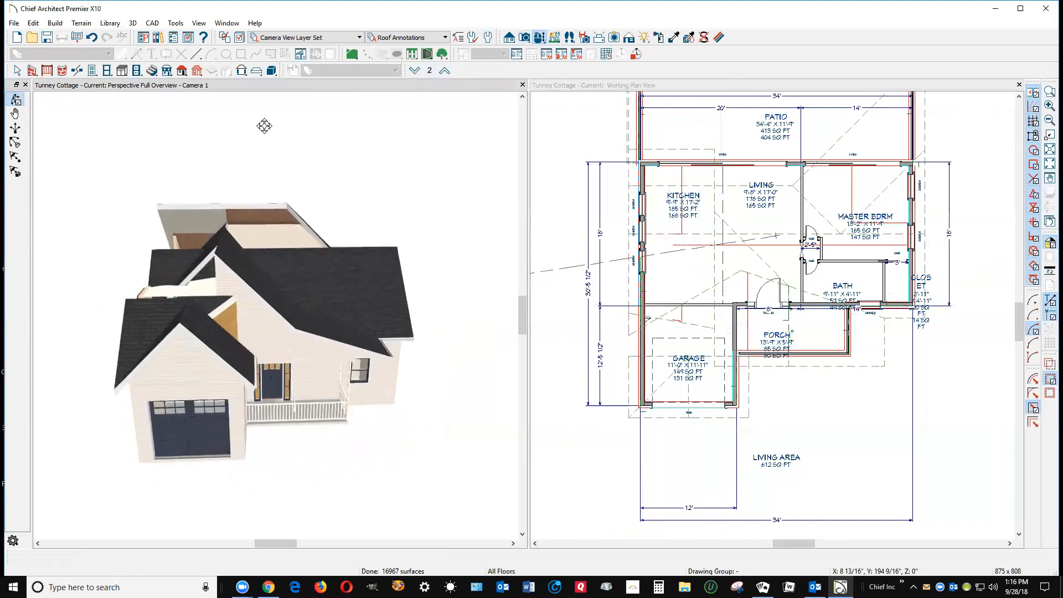
left_click_drag(185, 276, 225, 277)
scroll(226, 277, "up", 5)
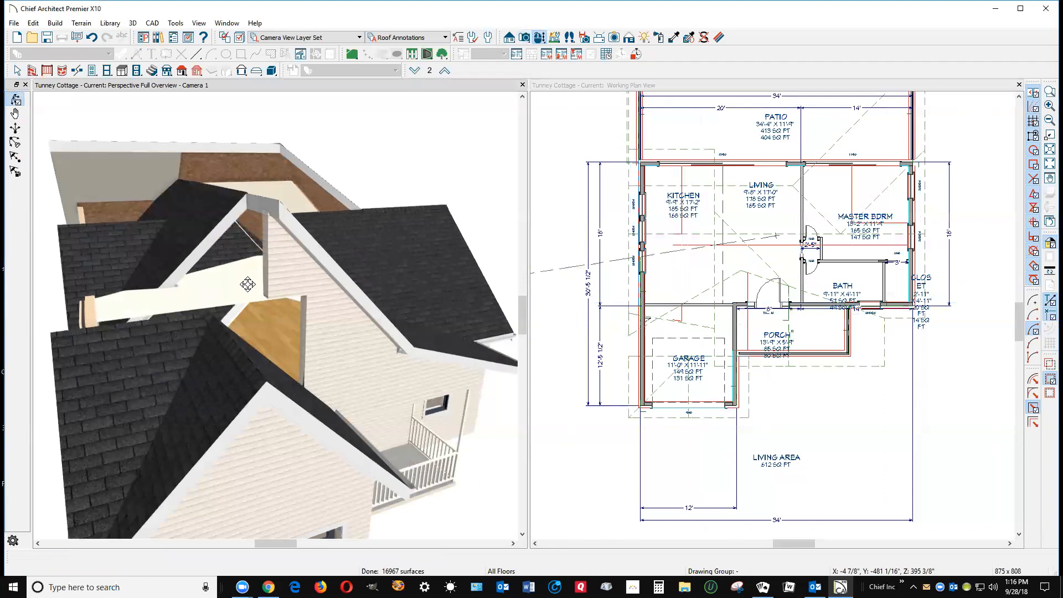
key("space")
left_click(216, 225)
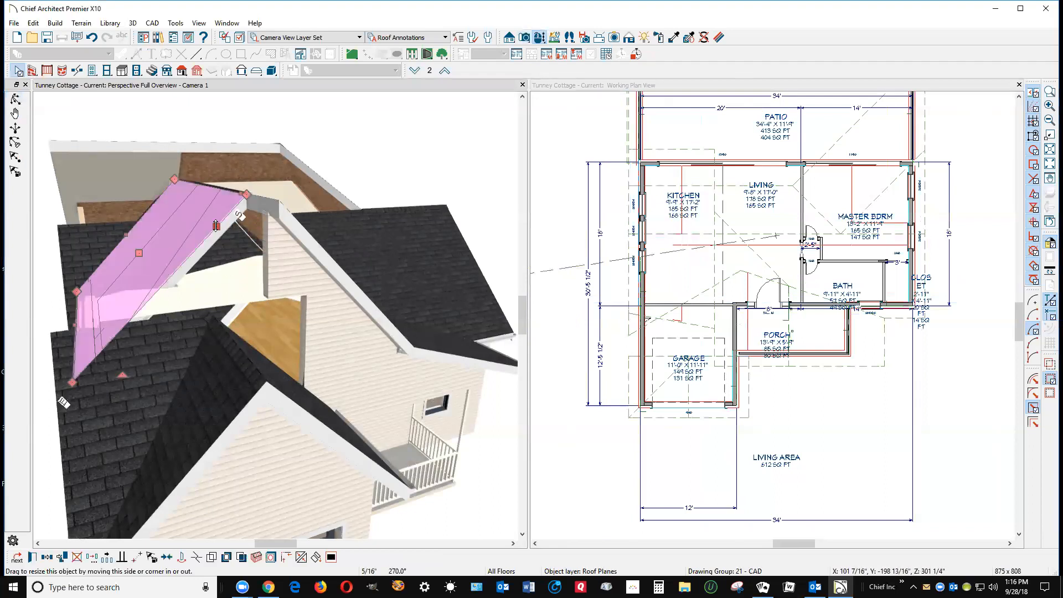
left_click_drag(215, 225, 279, 198)
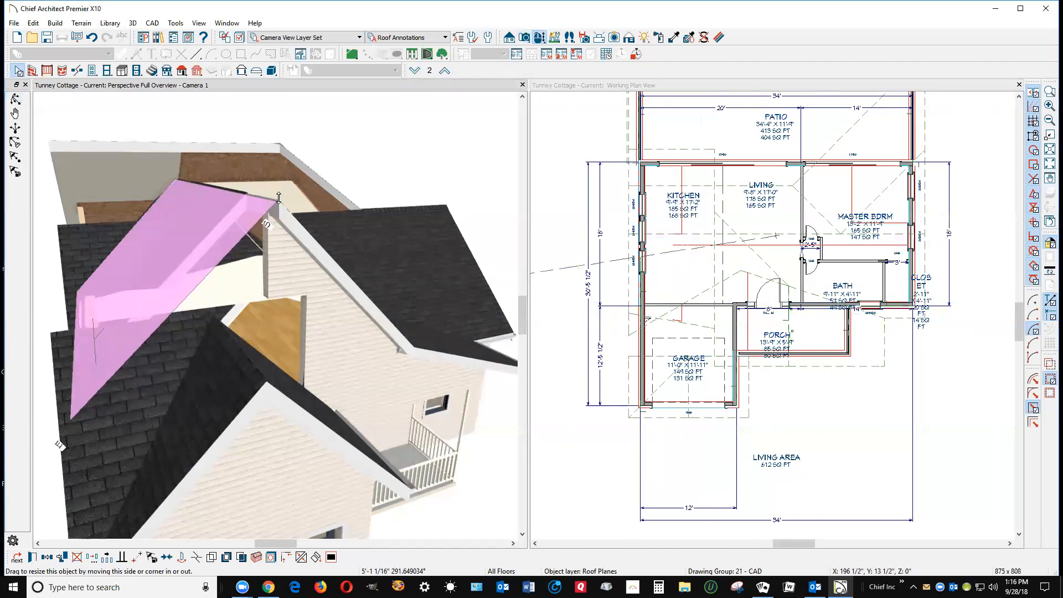
left_click(464, 228)
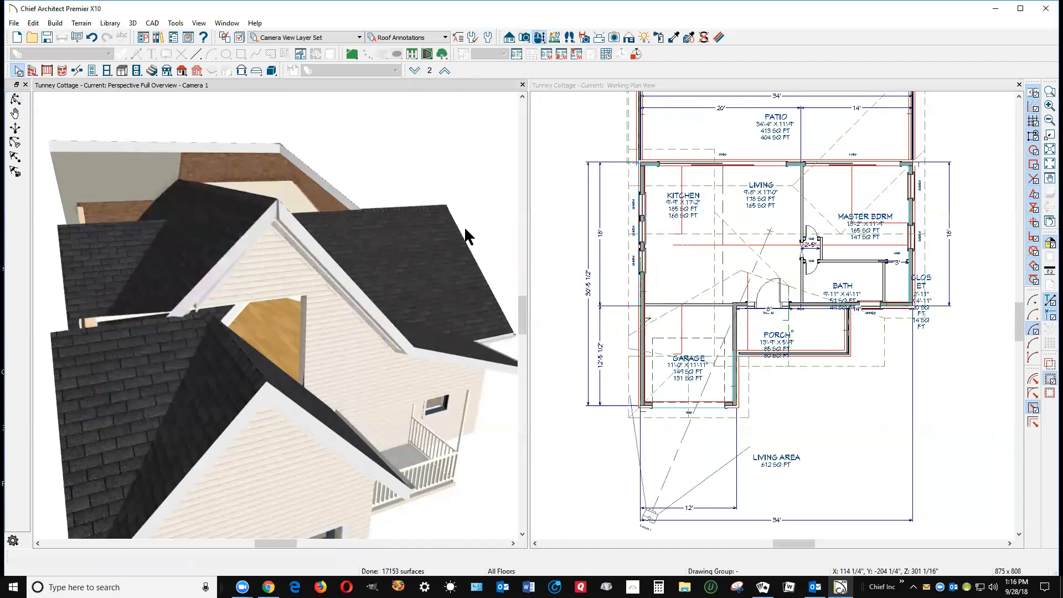
Delete the larger triangular roof plane along the garage's outer side wall
scroll(431, 221, "down", 1)
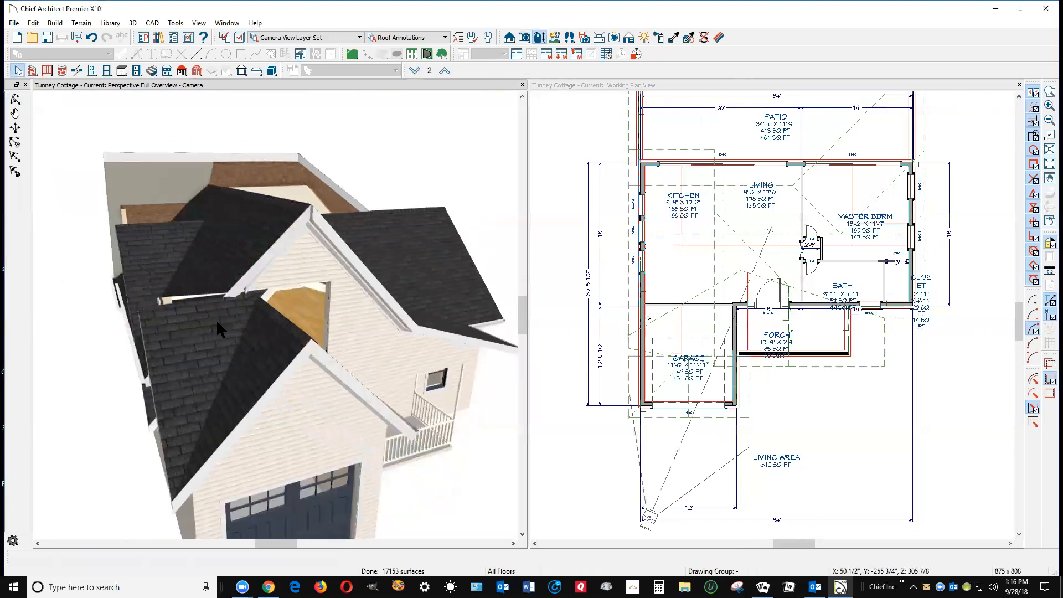
left_click(184, 404)
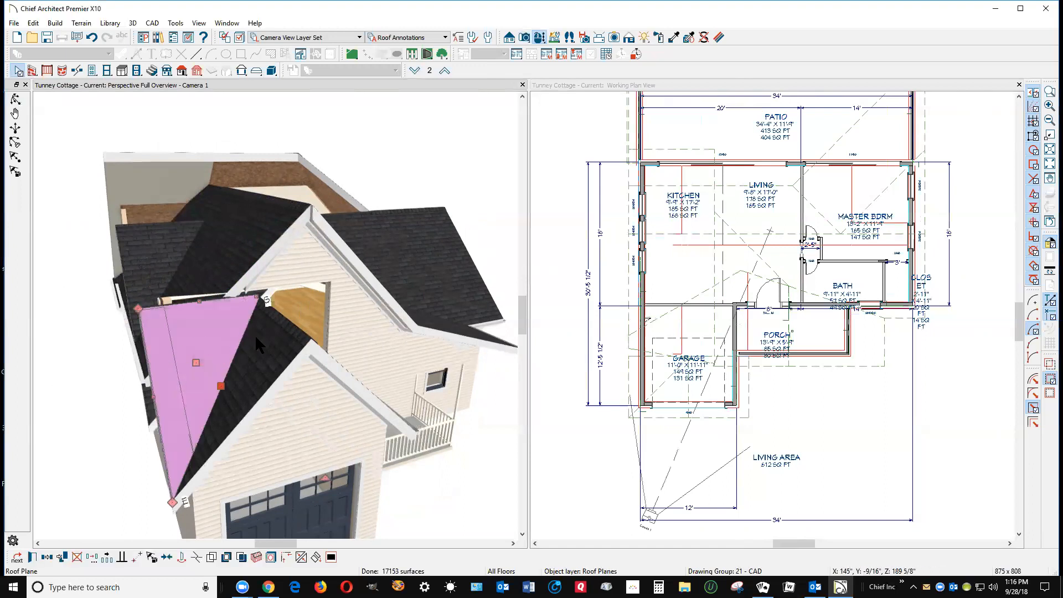
key("Delete")
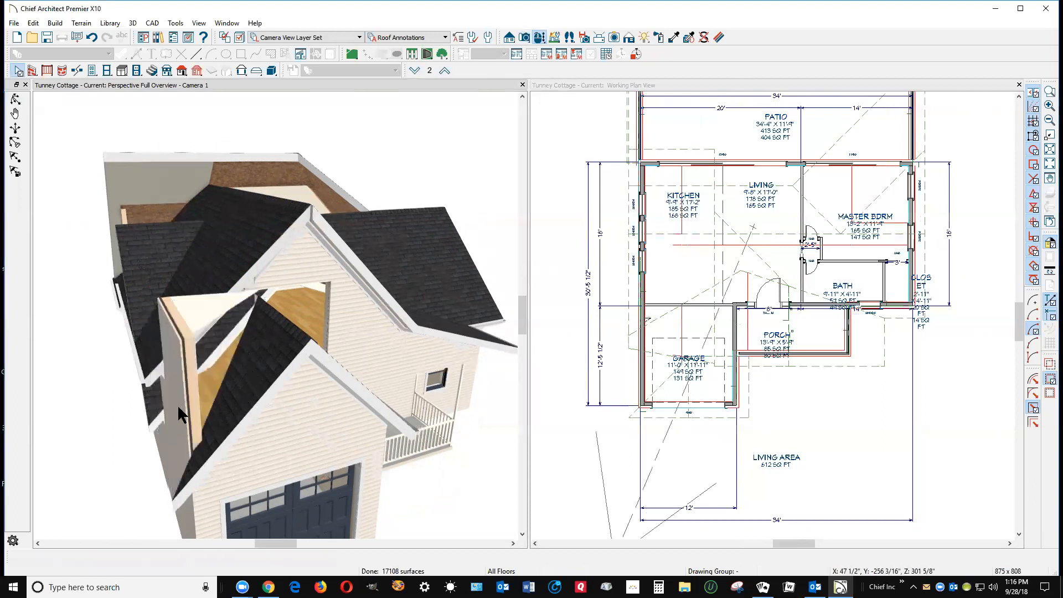
Square the slanted edge of the remaining triangular garage roof plane and extend it back to the house wall as a rectangular slope
scroll(655, 396, "up", 1)
left_click(662, 387)
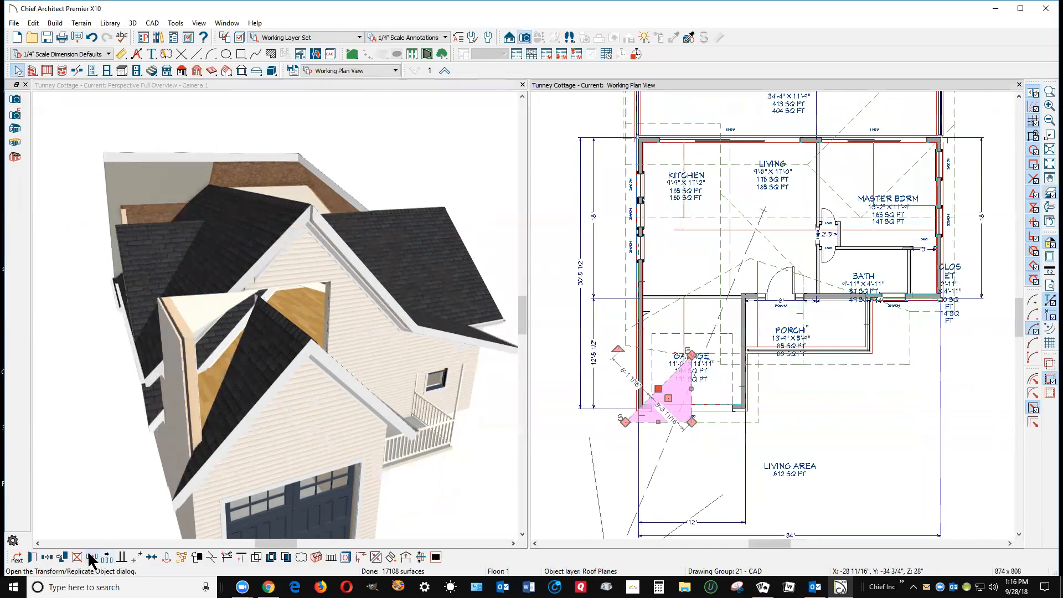
left_click(215, 557)
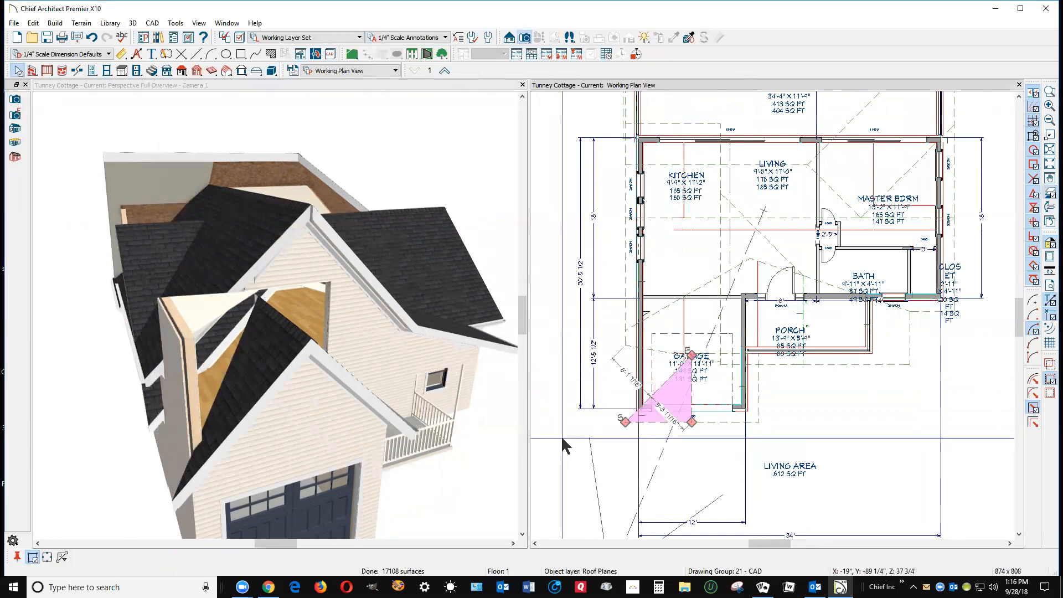
left_click(668, 382)
left_click_drag(667, 382, 659, 299)
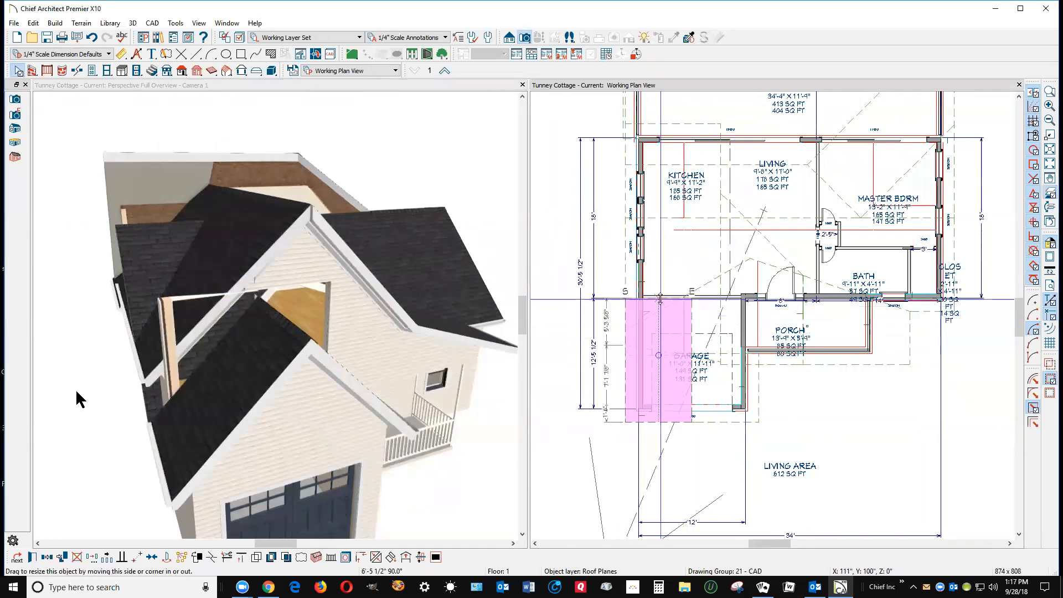
key("Escape")
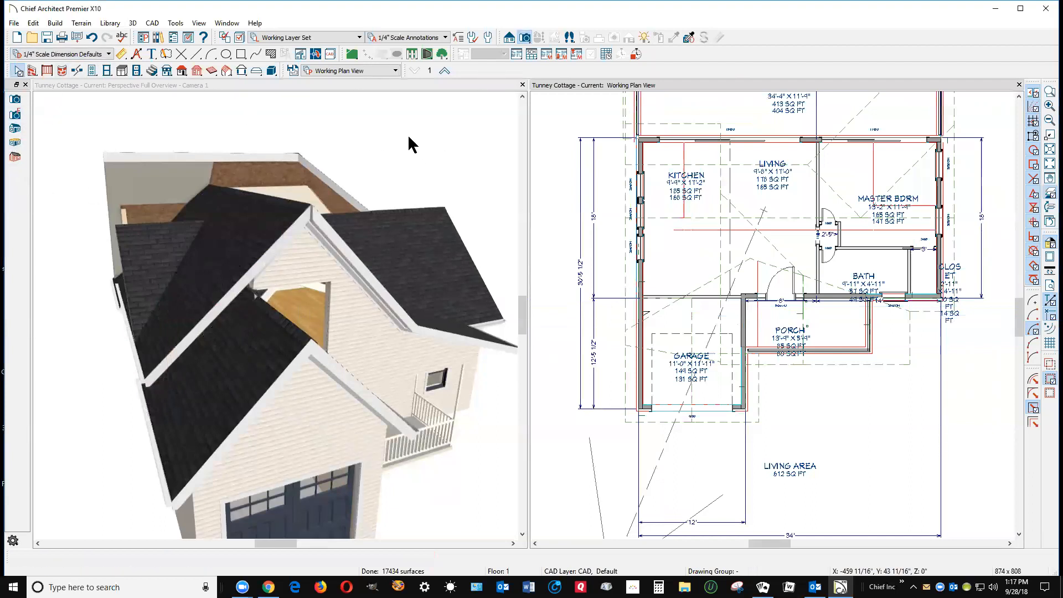
Examine from the front, rear and sides how the garage, front, side and patio roof planes meet
scroll(408, 137, "down", 2)
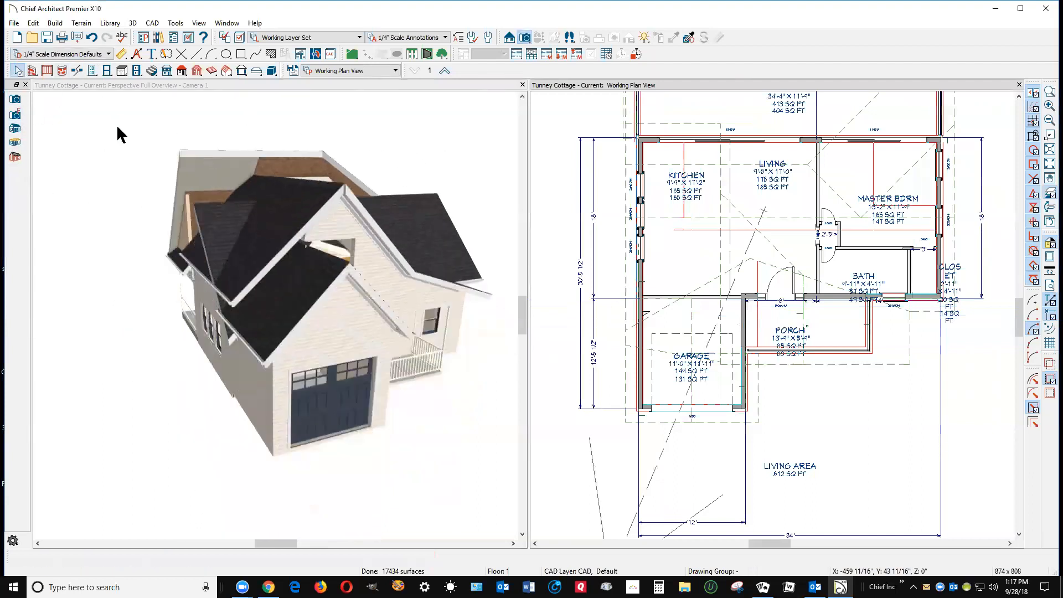
left_click(539, 37)
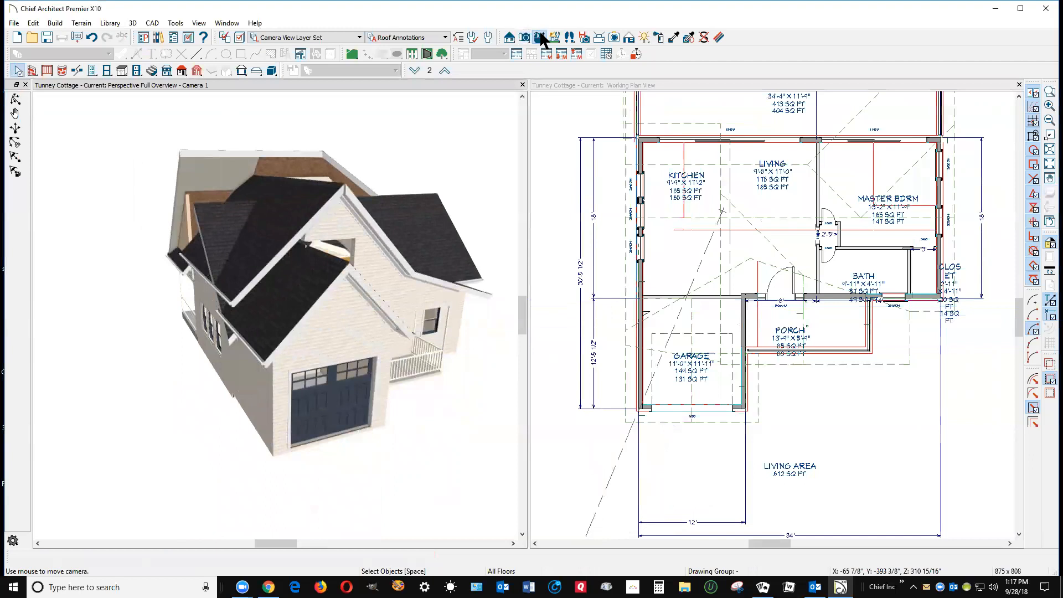
left_click_drag(278, 226, 333, 204)
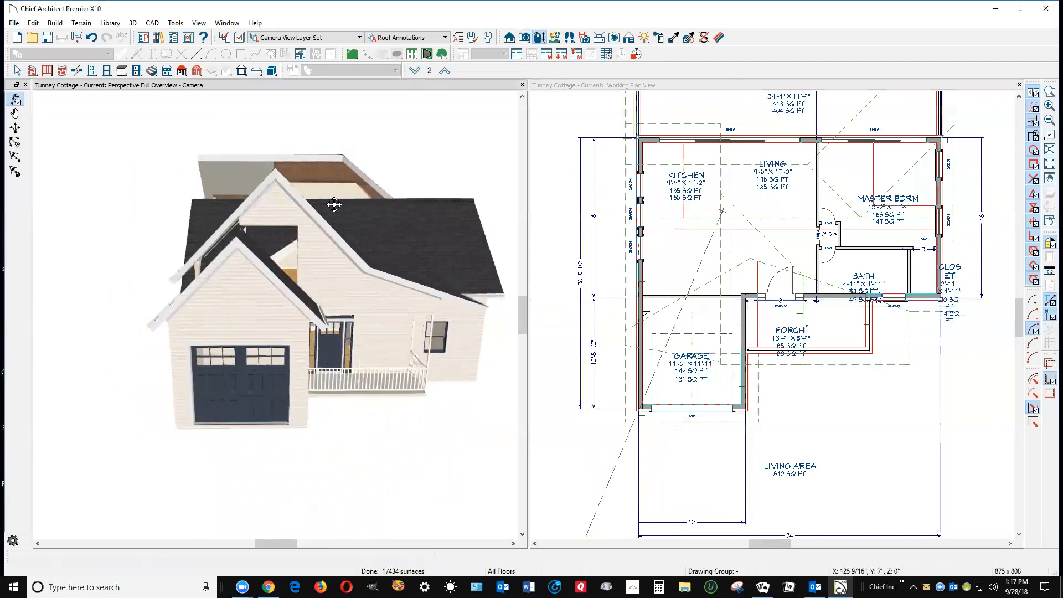
left_click_drag(324, 264, 308, 235)
left_click_drag(339, 267, 421, 281)
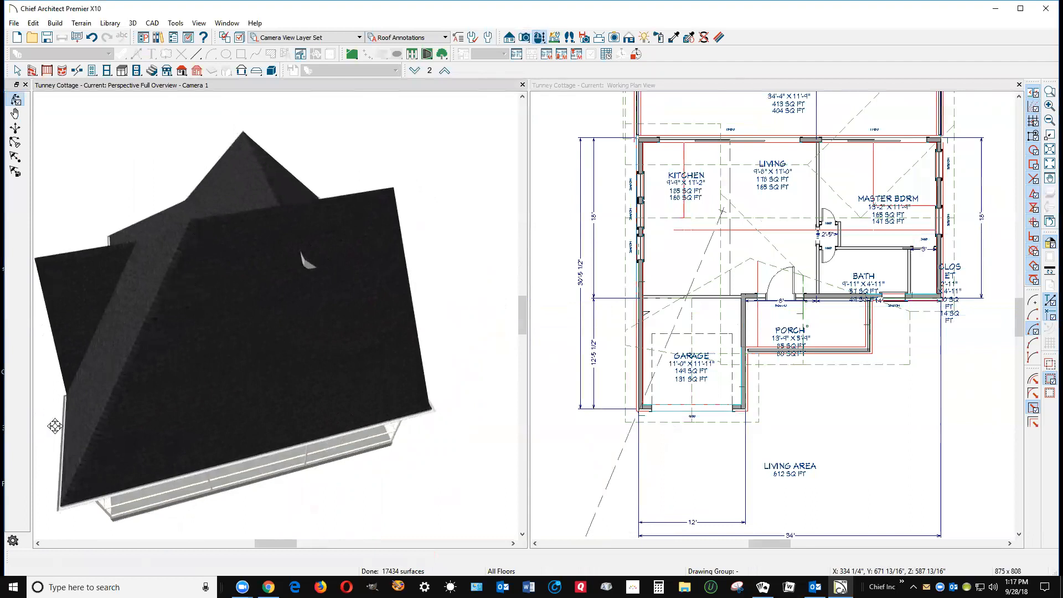
left_click_drag(173, 272, 317, 325)
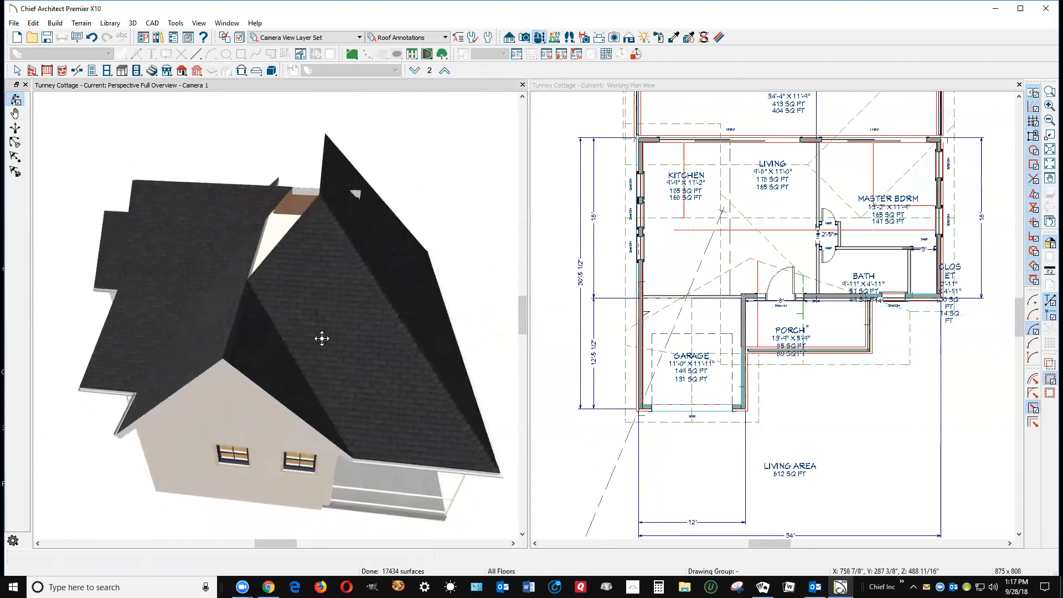
left_click_drag(353, 285, 218, 268)
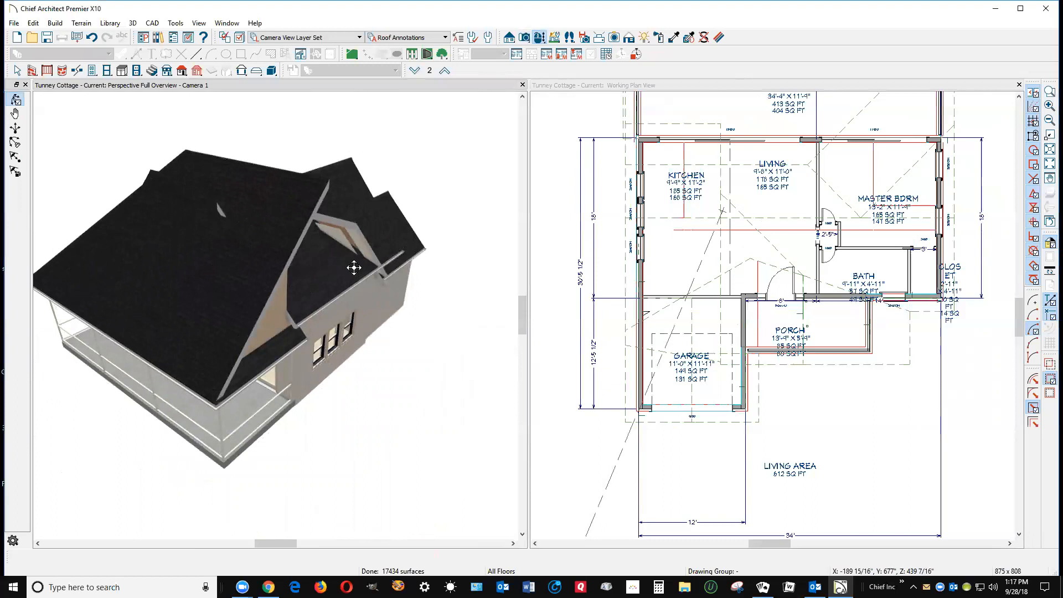
left_click_drag(329, 276, 304, 294)
Move the rear patio roof plane's upper kitchen-side corner about 9'-4 3/4" inward along its top edge, forming a slanted hip edge
key("space")
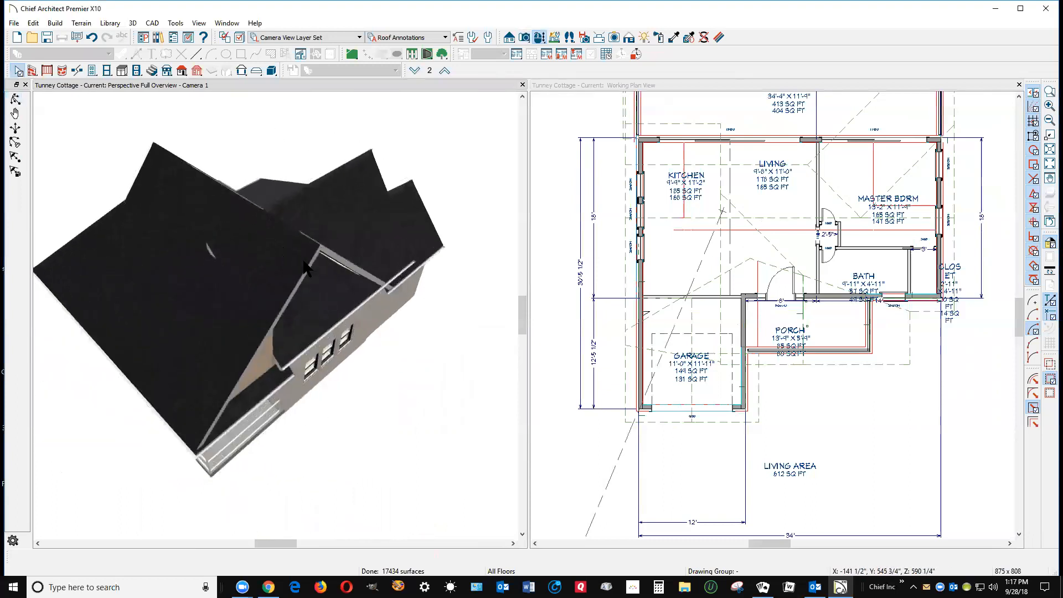
left_click(315, 257)
left_click_drag(319, 250, 252, 206)
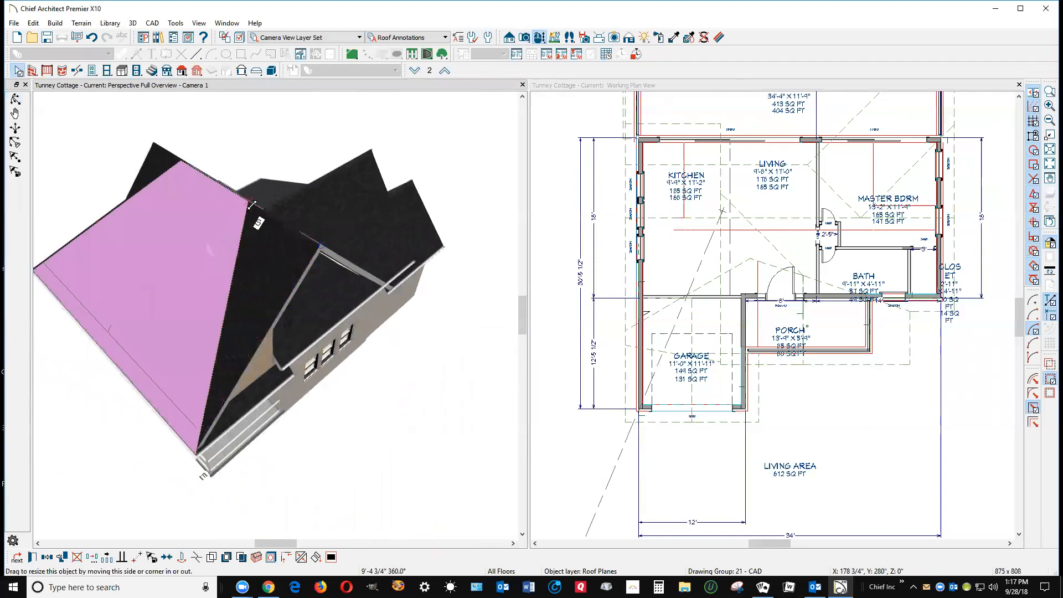
left_click(327, 248)
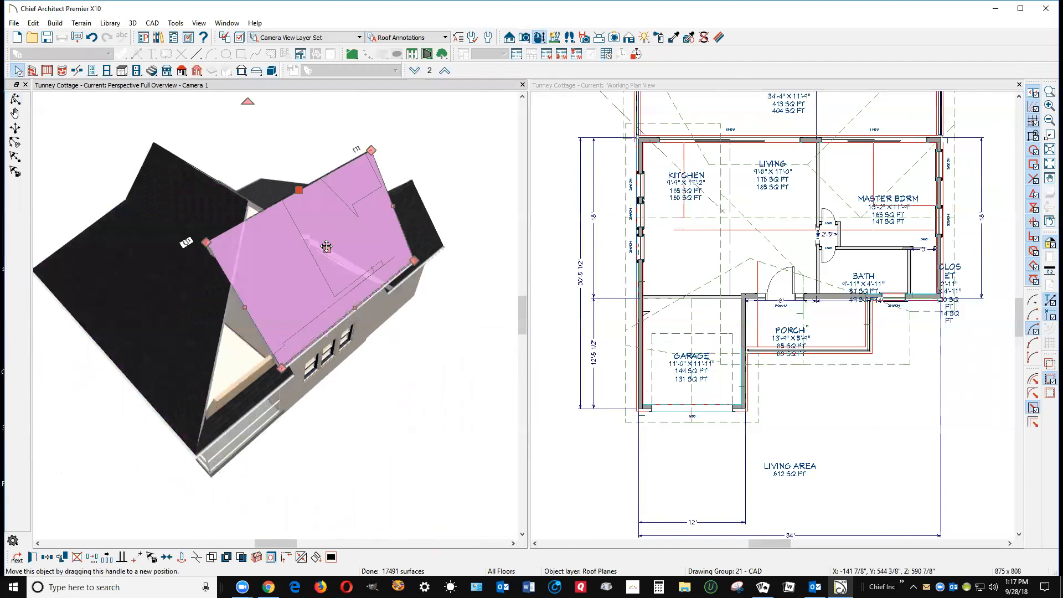
key("Delete")
Pull the front roof plane's upper kitchen-side corner 10'-9" horizontally back toward the living room, behind the side plane
left_click(343, 262)
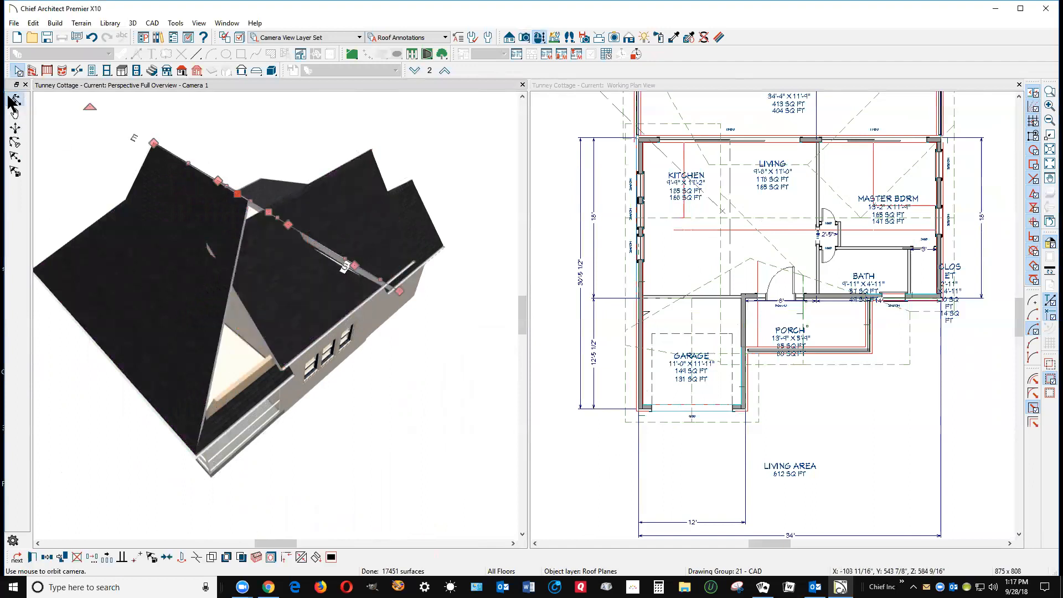
left_click(13, 99)
left_click_drag(223, 218, 185, 229)
key("space")
left_click(292, 289)
left_click_drag(292, 289, 282, 227)
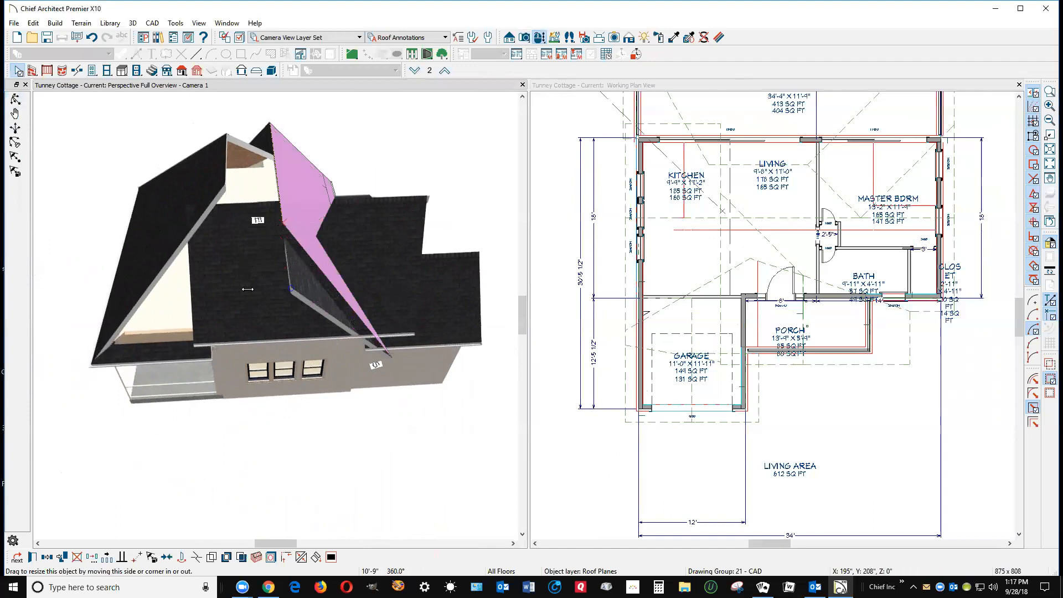
Join the kitchen-side roof plane's patio-side edge to the slanted edge of the rear patio roof plane
left_click(261, 278)
left_click(222, 255)
left_click(216, 256)
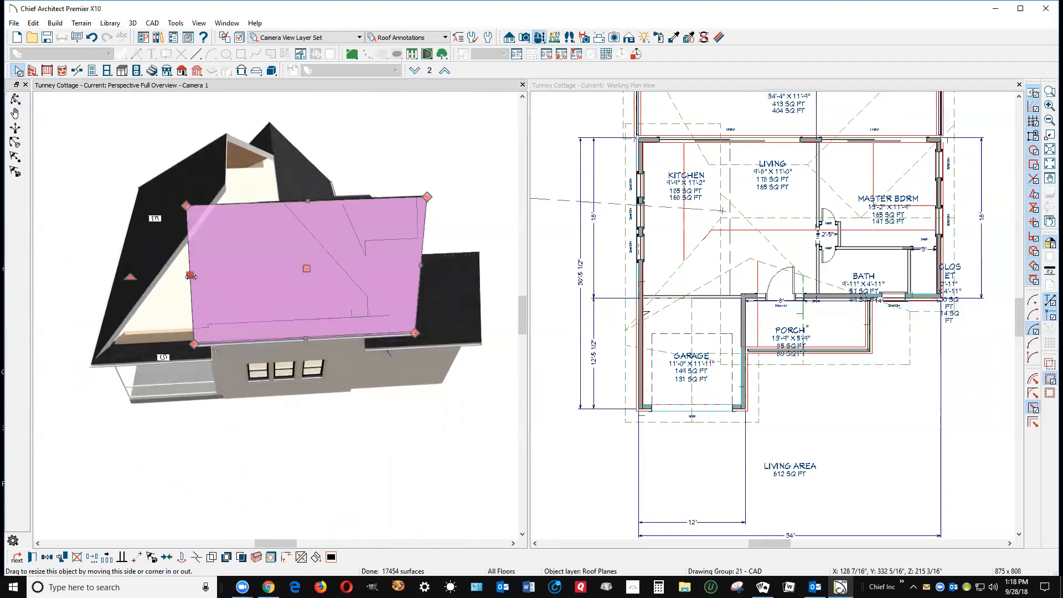
left_click(291, 556)
left_click(160, 273)
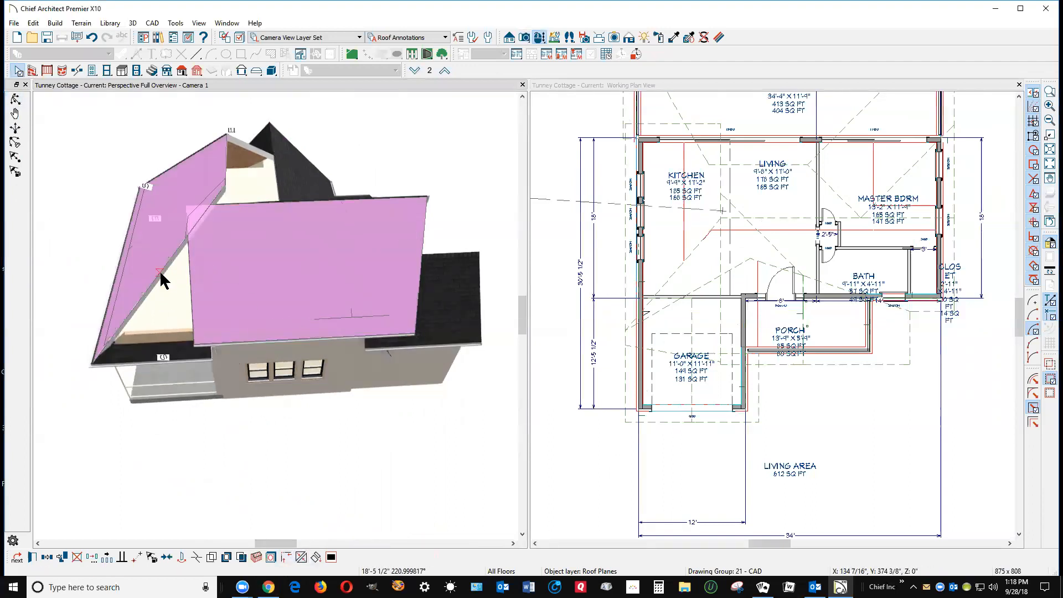
left_click(171, 272)
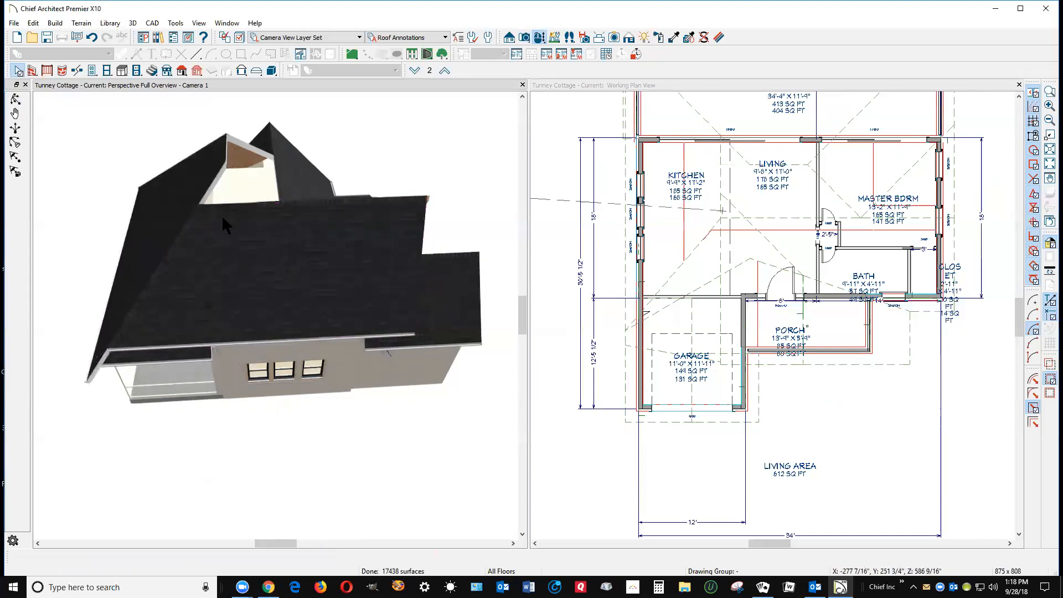
Inspect the patio corner where the rear and side planes meet, and check the rear patio plane's height and pitch settings
left_click(16, 99)
left_click_drag(108, 204, 173, 249)
scroll(242, 289, "up", 4)
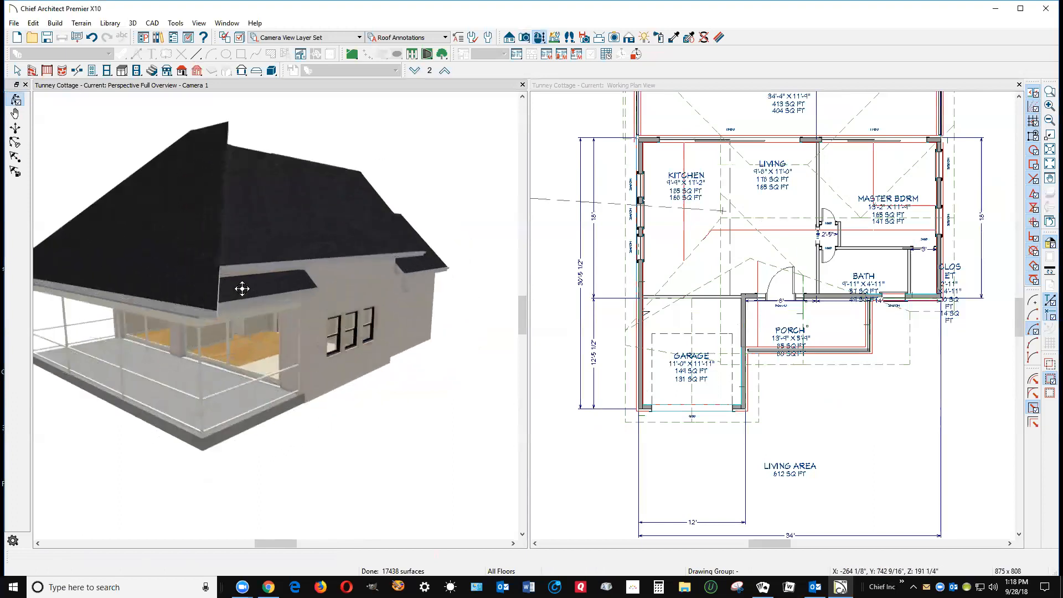
key("space")
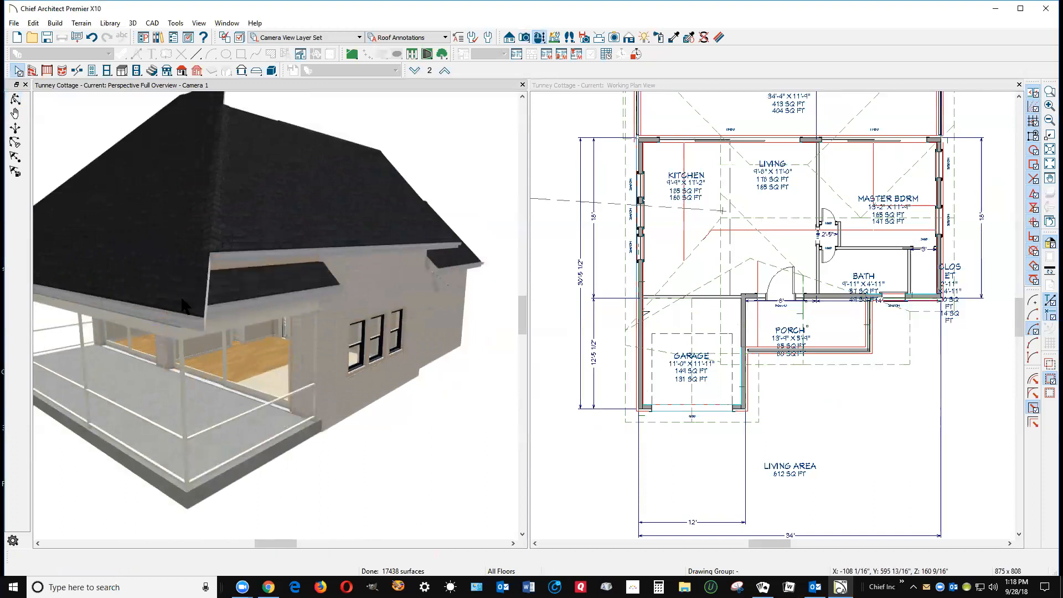
left_click(220, 298)
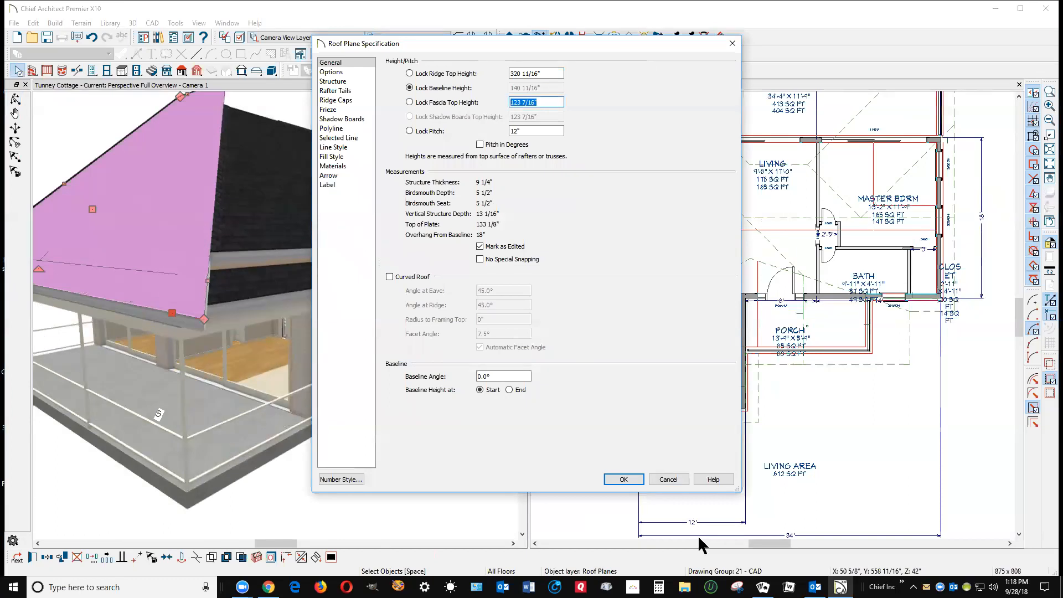
left_click(667, 480)
Check the kitchen-side roof plane's height and pitch settings without changing them, and delete that plane
left_click(313, 226)
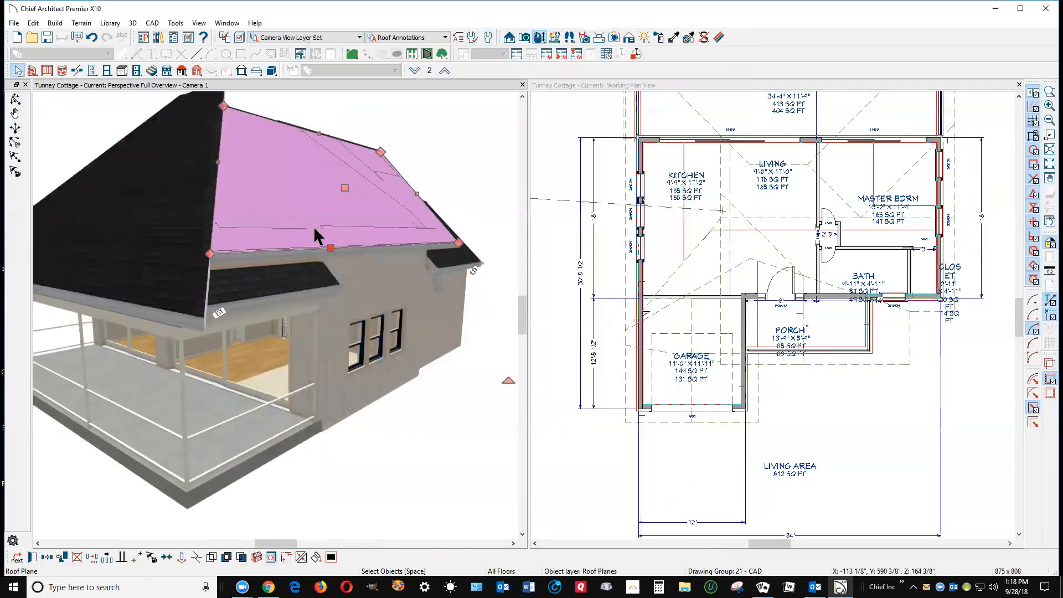
double_click(314, 226)
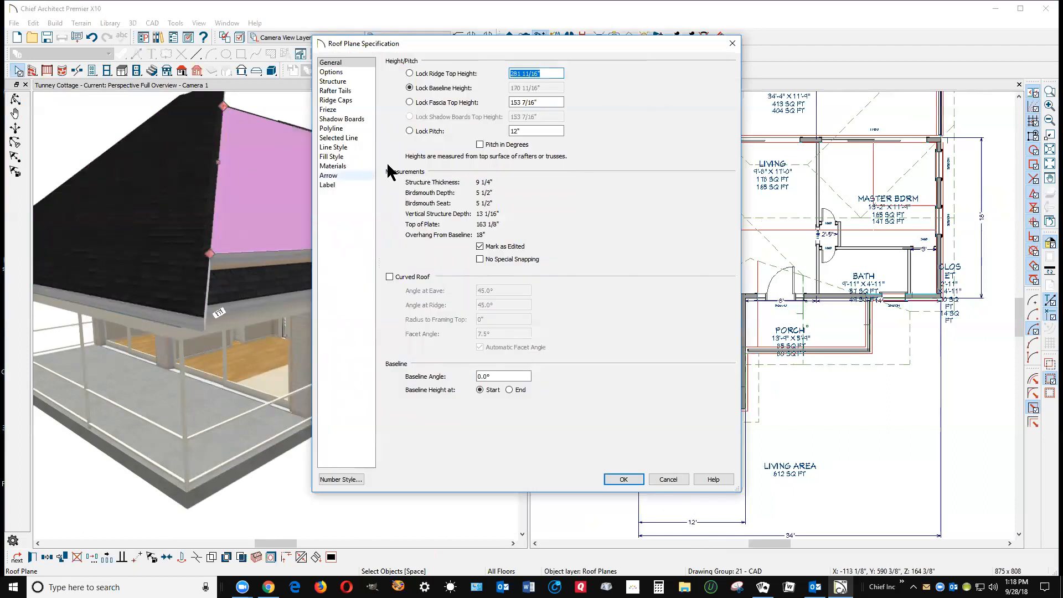
left_click(659, 479)
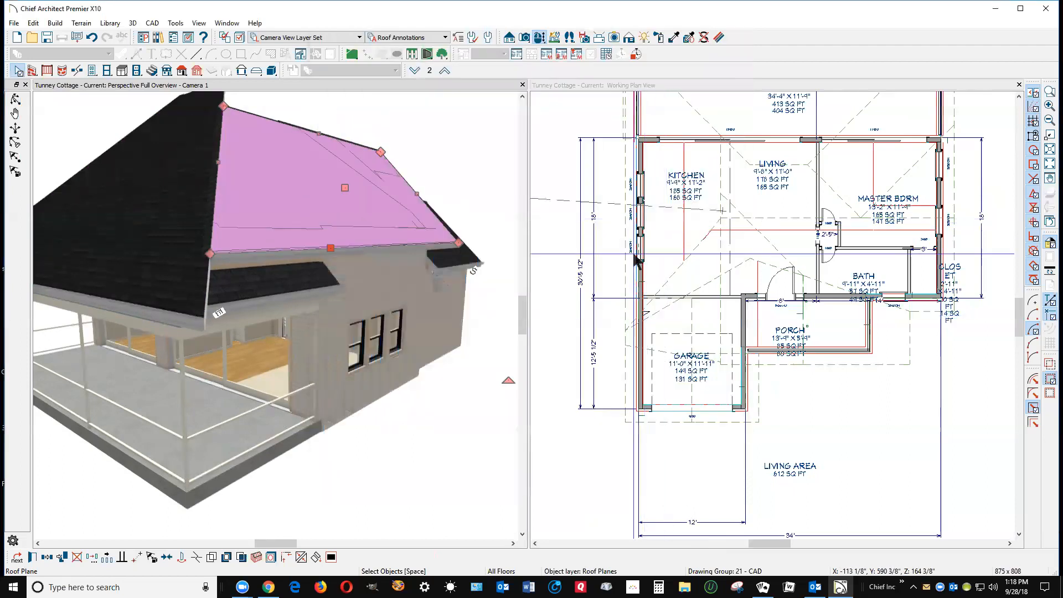
key("Delete")
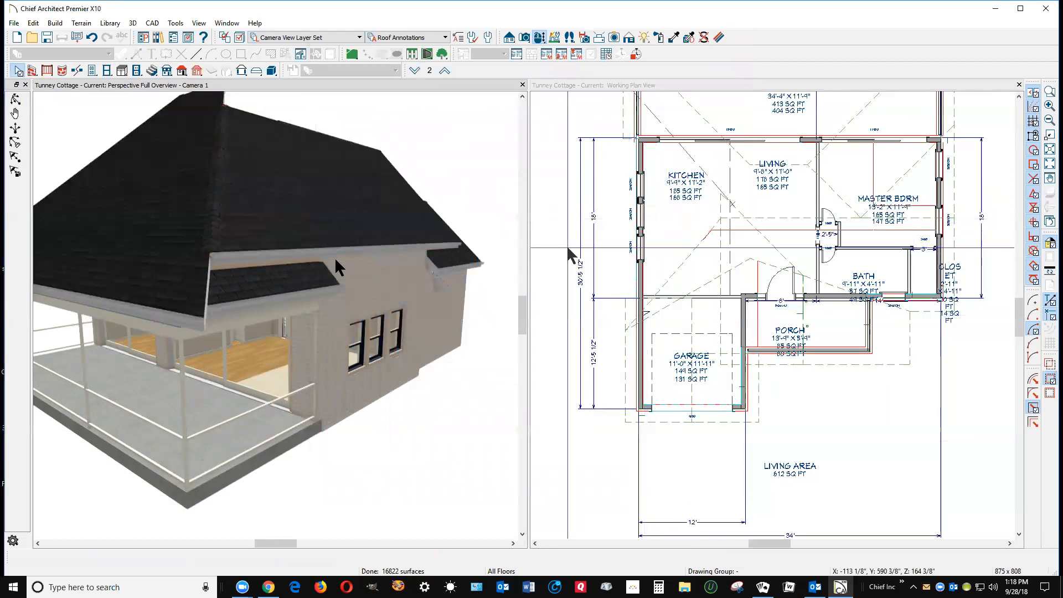
Check the height and pitch settings of the low kitchen-side patio roof plane and the rear patio roof plane without changing them
left_click(274, 277)
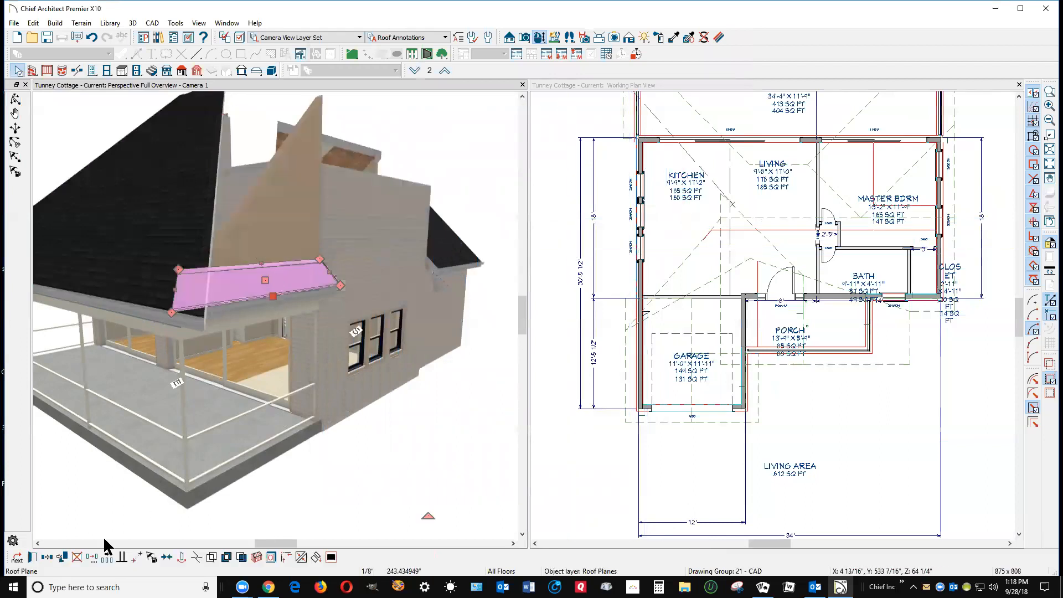
double_click(202, 275)
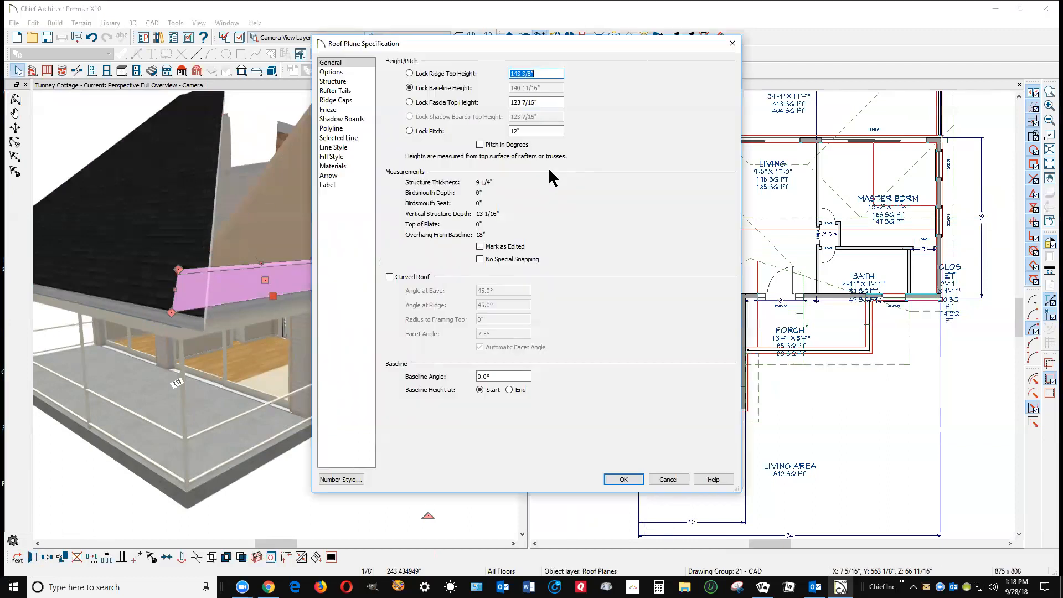
left_click(667, 479)
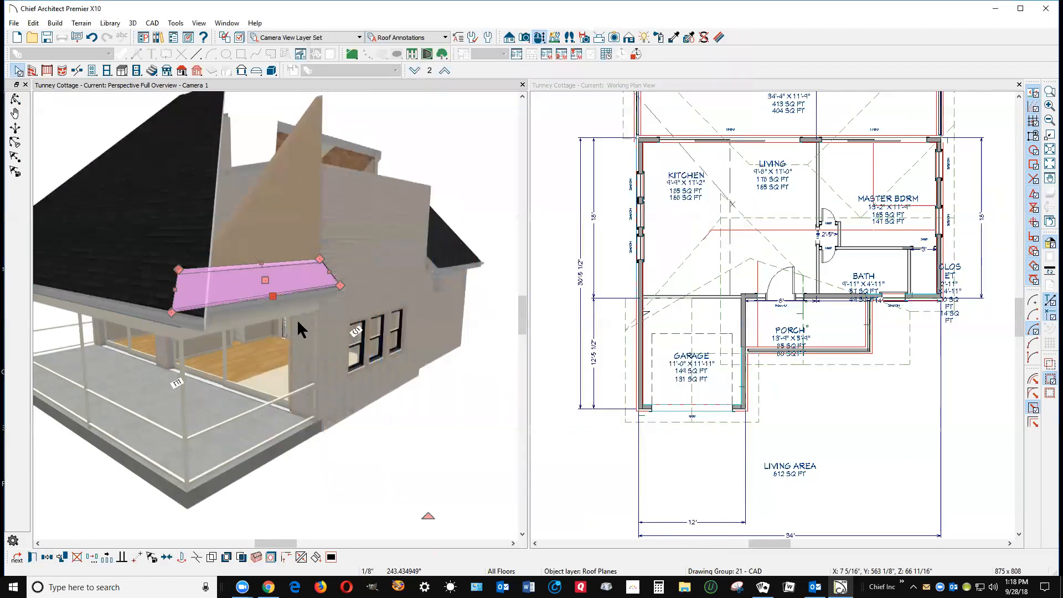
left_click(189, 234)
double_click(189, 234)
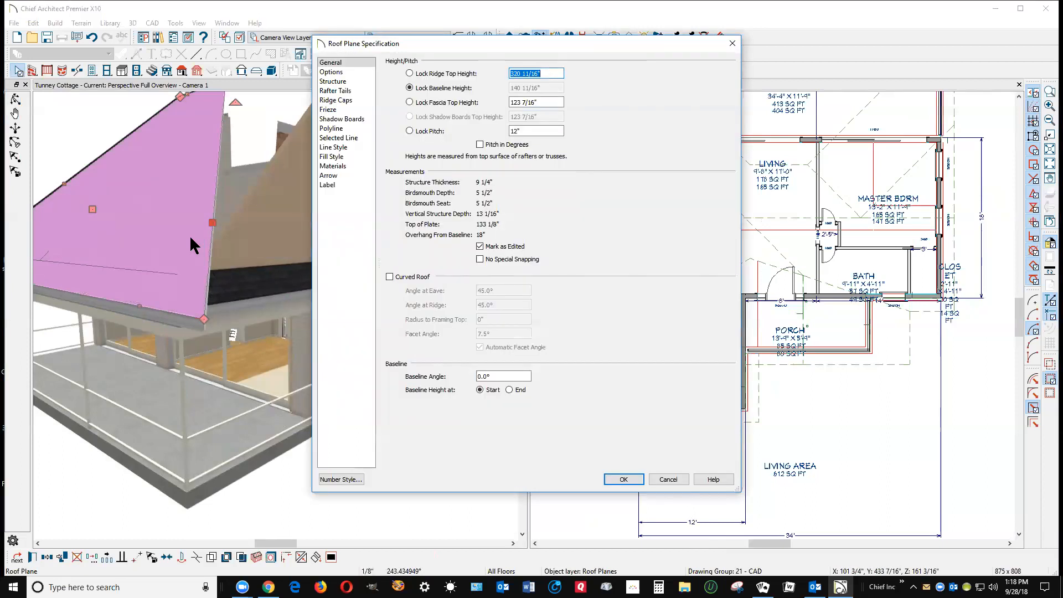
left_click(667, 478)
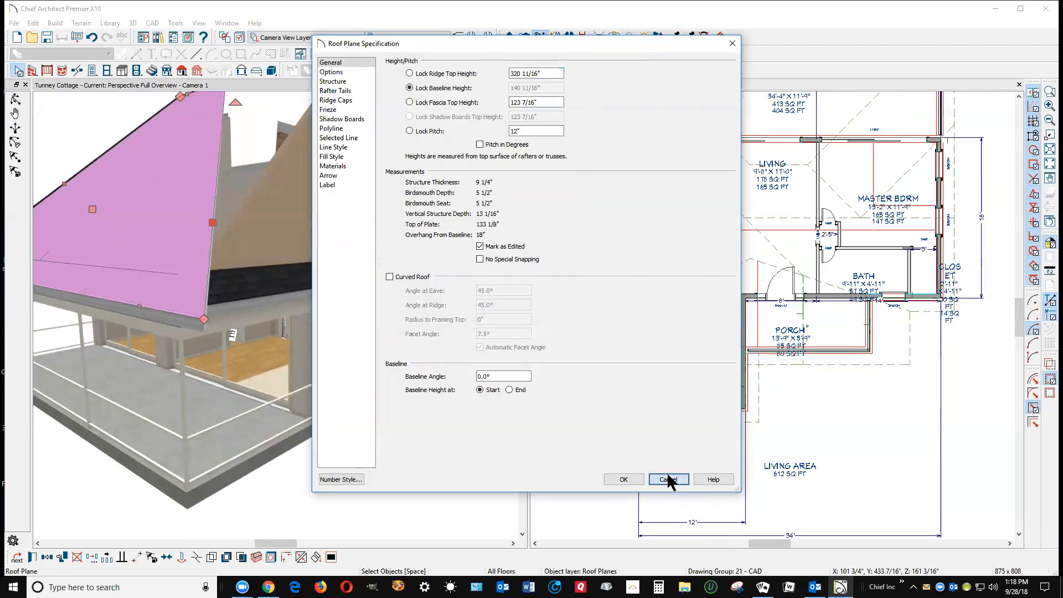
Join the low kitchen-side patio roof plane to the slanted edge of the rear patio roof plane
left_click(216, 282)
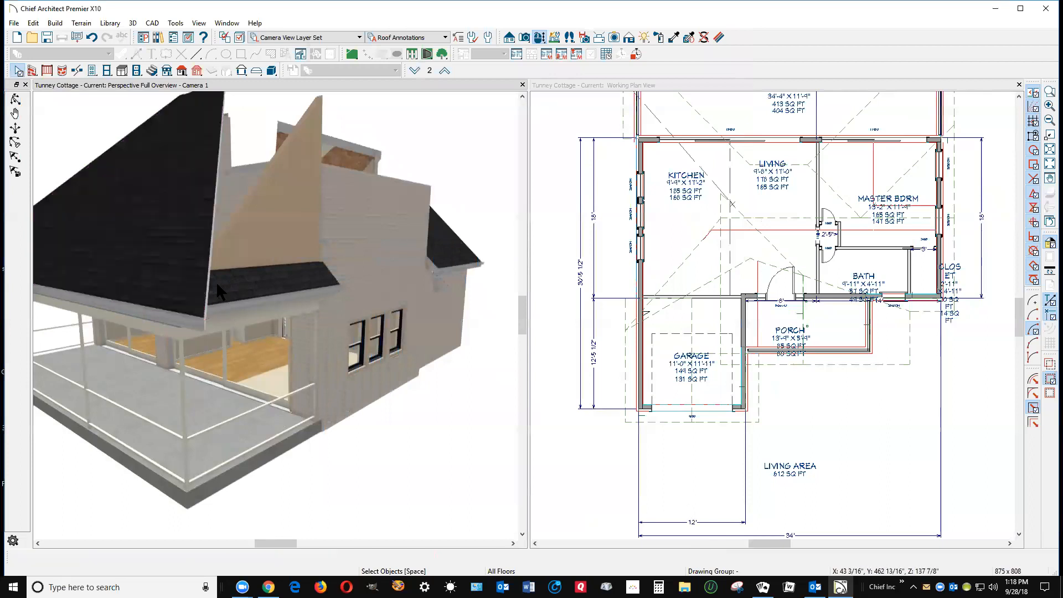
right_click(216, 283)
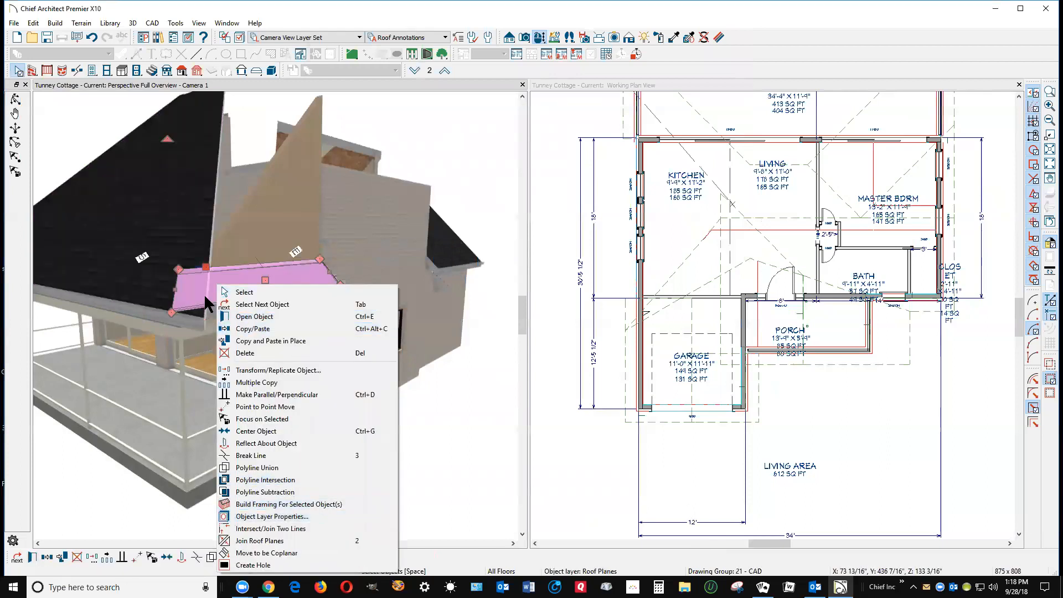
left_click(254, 293)
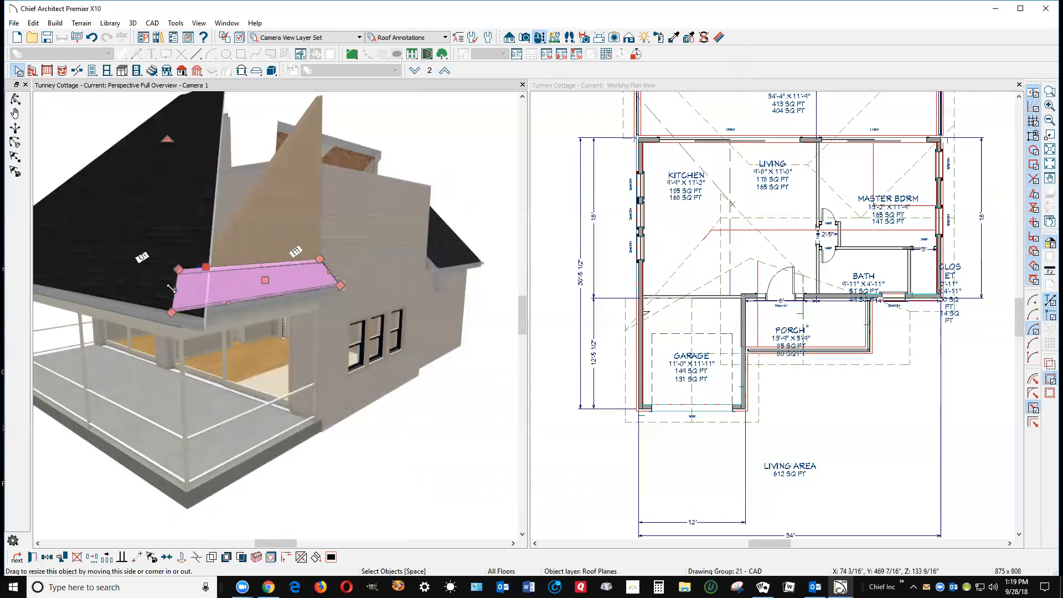
left_click(301, 556)
left_click(208, 250)
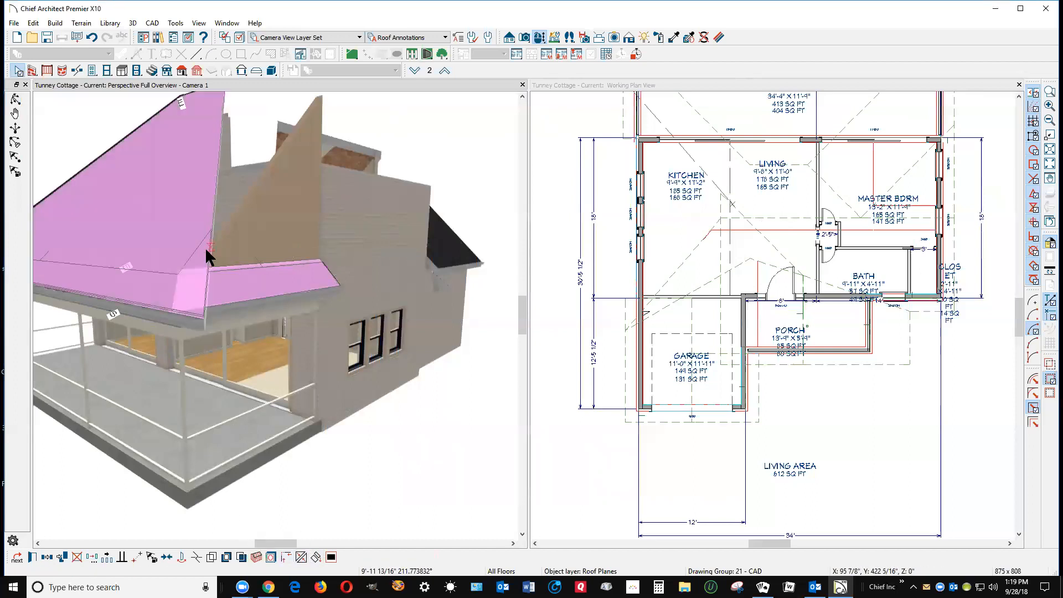
Pull the low kitchen-side patio plane's upper edge up the slope so it meets the rear patio plane along the hip
key("alt+space")
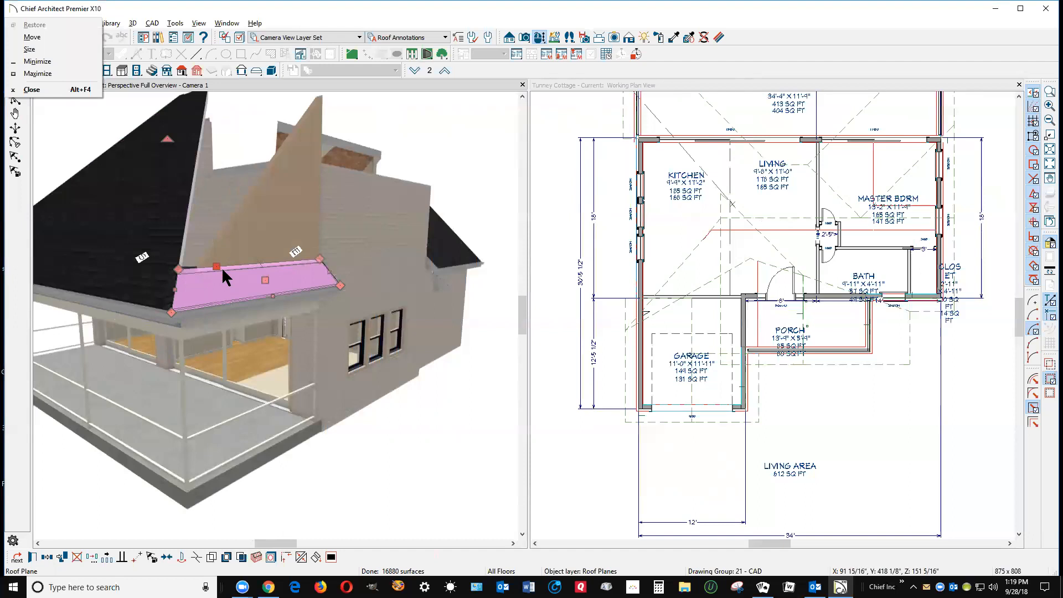
key("Escape")
key("Escape")
left_click(217, 275)
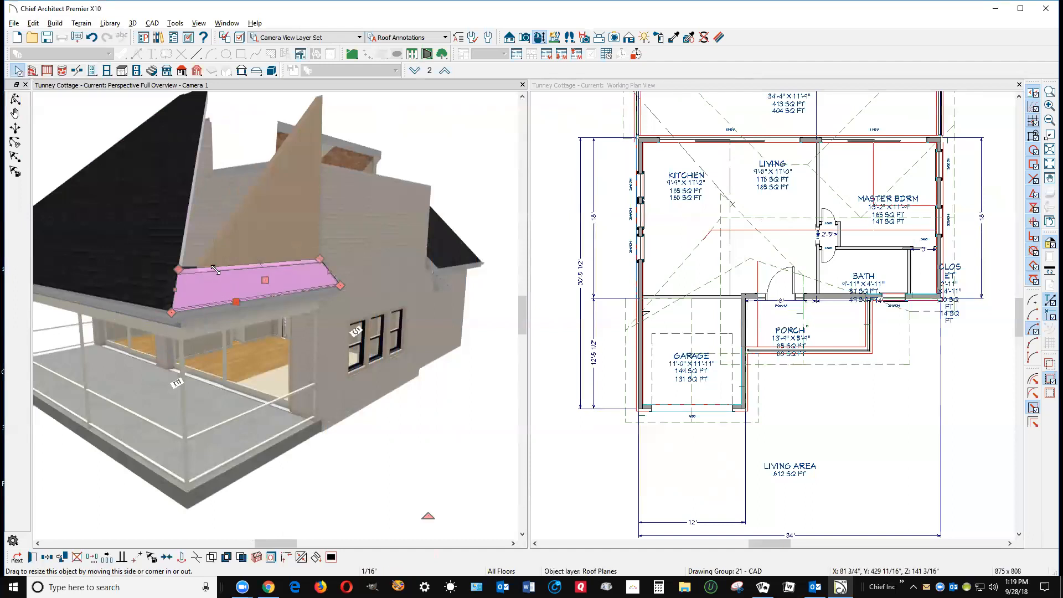
left_click_drag(216, 257, 221, 129)
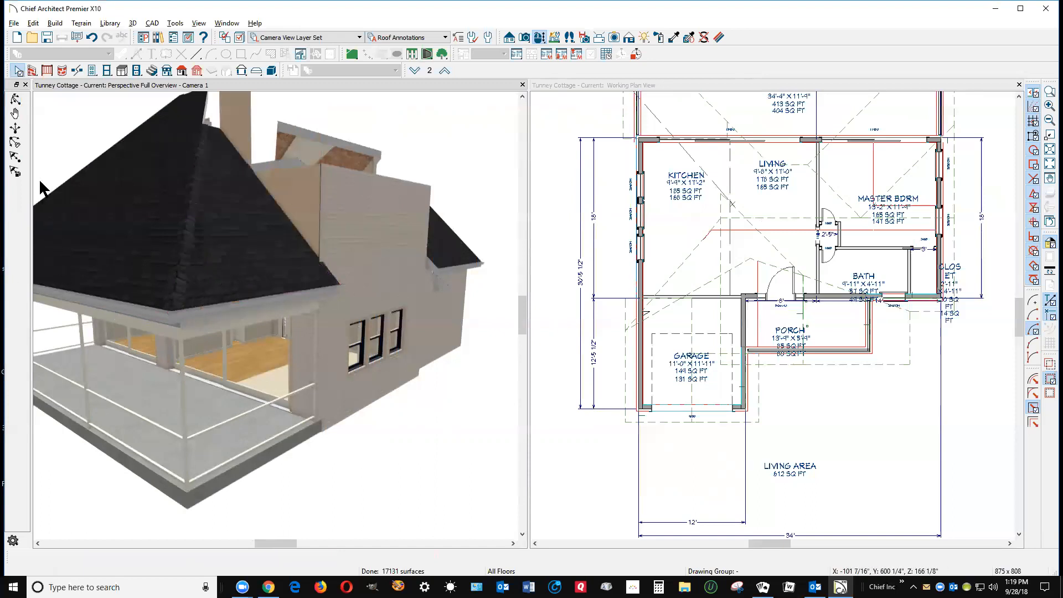
Inspect the roof from above the patio and from the bedroom-side gable, checking how the front and rear planes meet
scroll(162, 186, "down", 5)
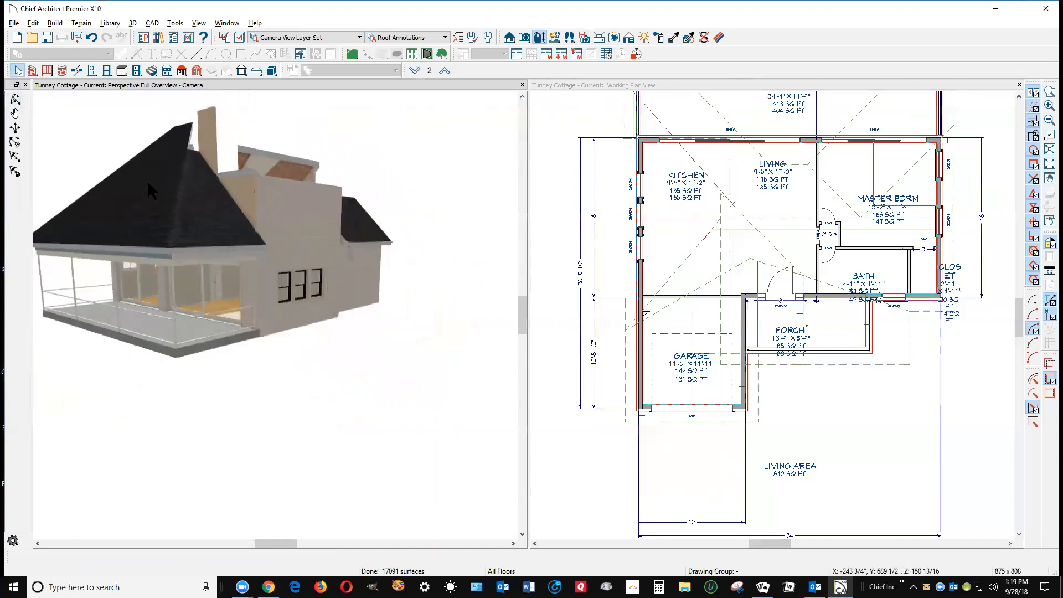
left_click(15, 99)
left_click_drag(126, 180, 287, 251)
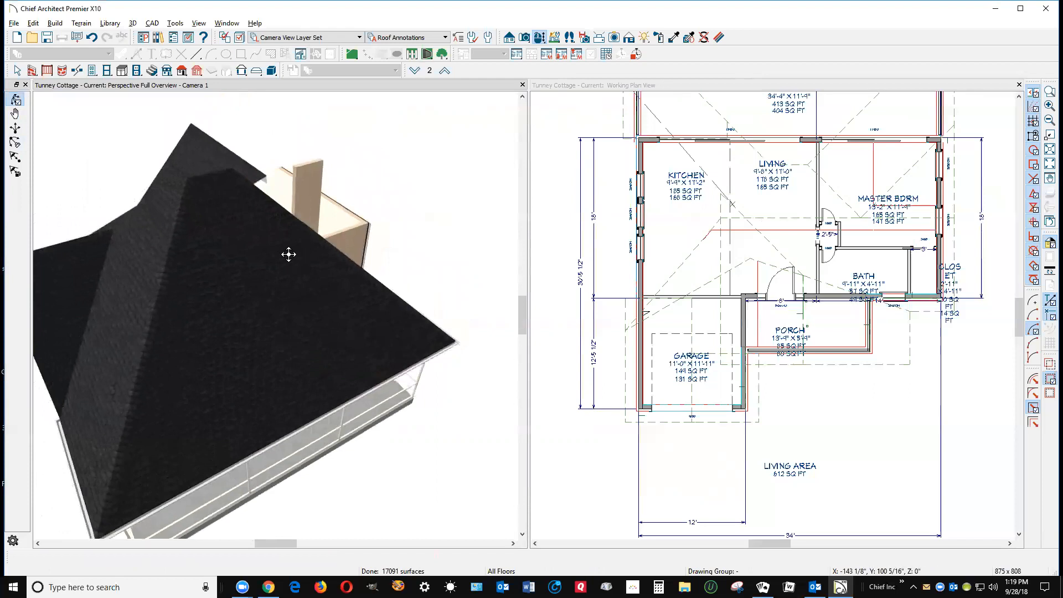
left_click_drag(392, 274, 221, 296)
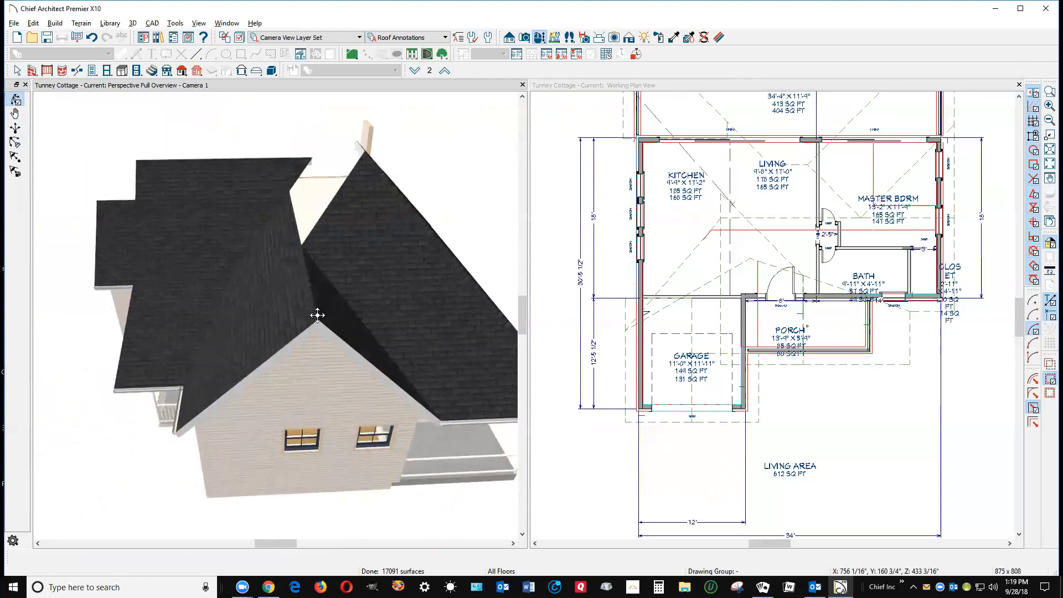
left_click_drag(314, 313, 564, 247)
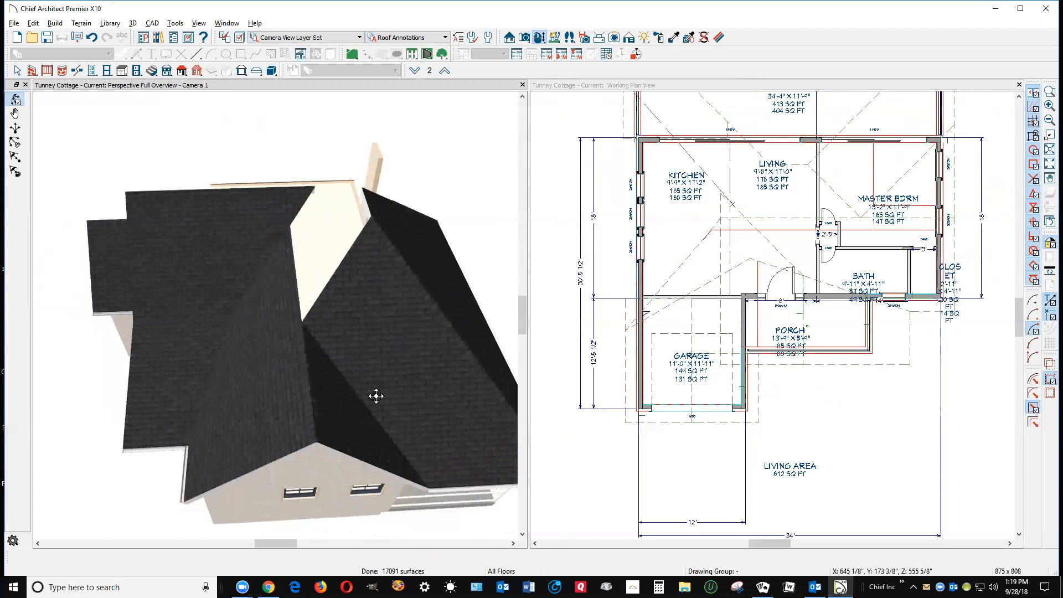
key("space")
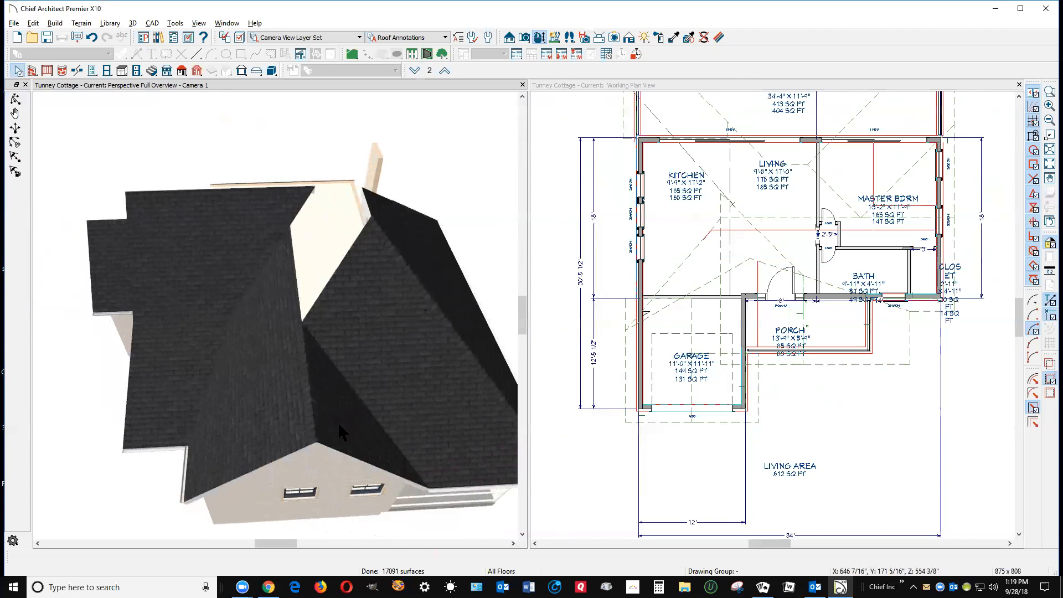
left_click(260, 414)
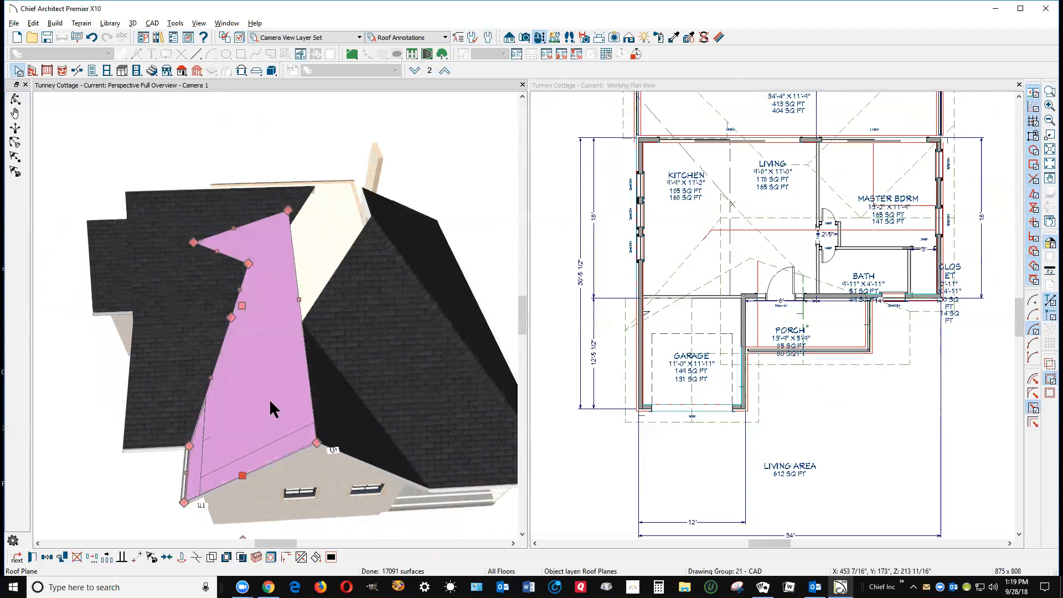
key("Escape")
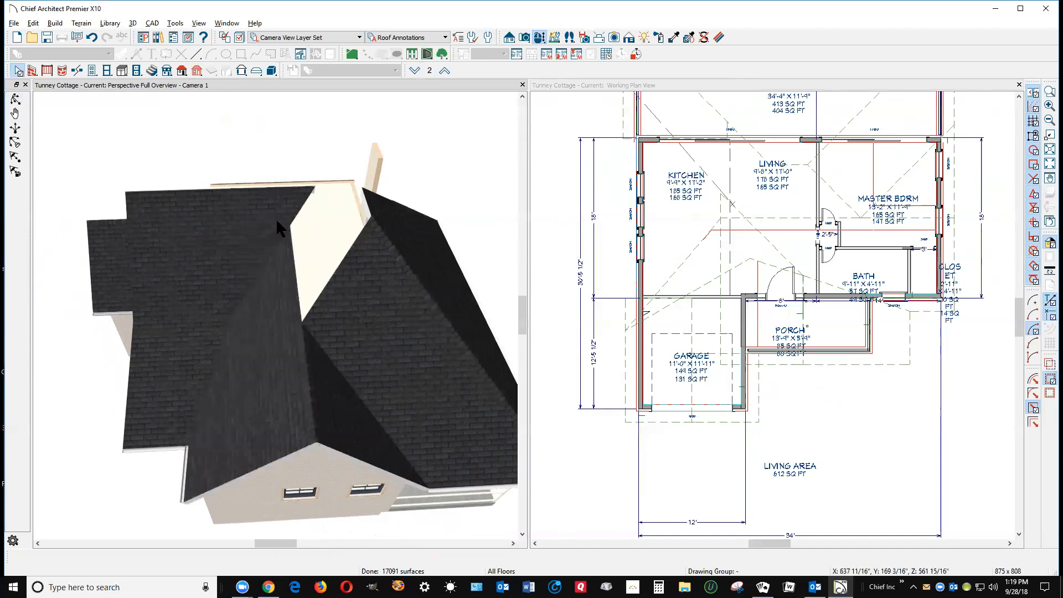
Break the garage outer roof plane's ridge edge near the inner plane's upper end, and extend the upper segment to the porch gable roof
left_click(15, 98)
left_click_drag(76, 178, 248, 221)
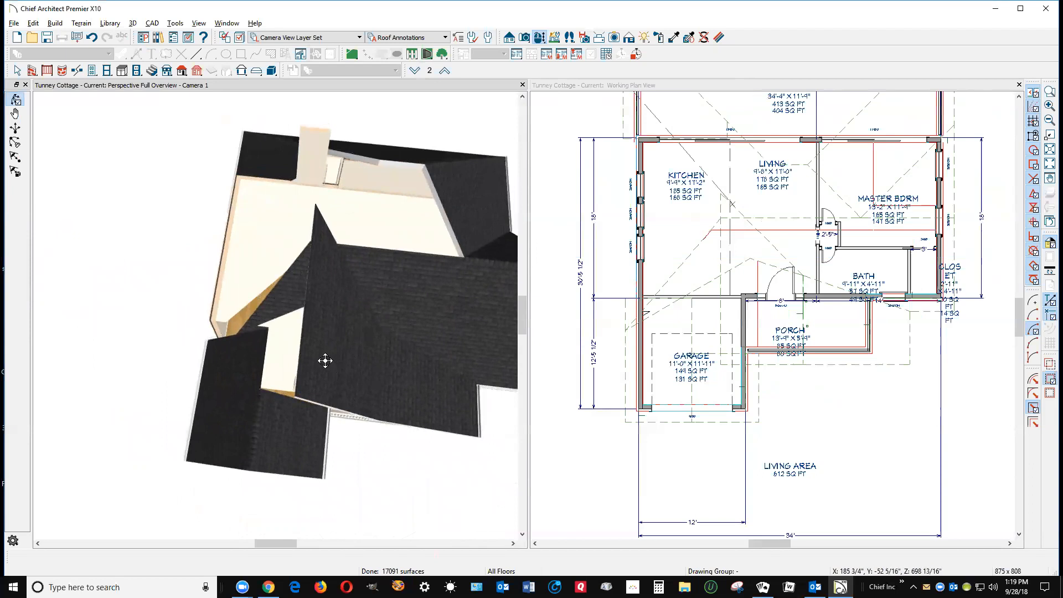
scroll(324, 357, "up", 5)
left_click_drag(321, 374, 357, 336)
key("space")
left_click(235, 282)
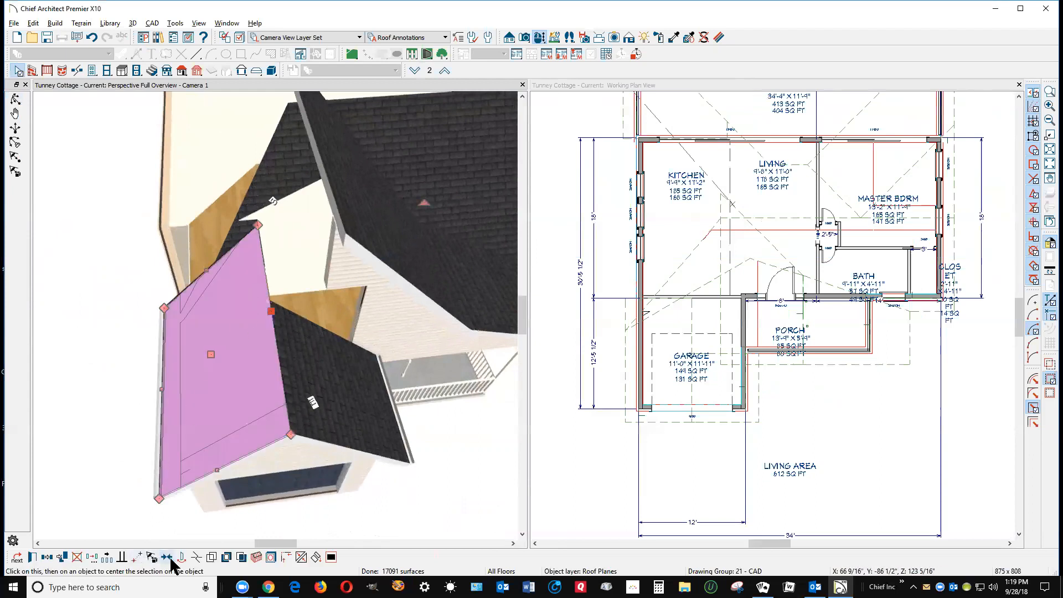
left_click(197, 559)
left_click(267, 304)
left_click(271, 287)
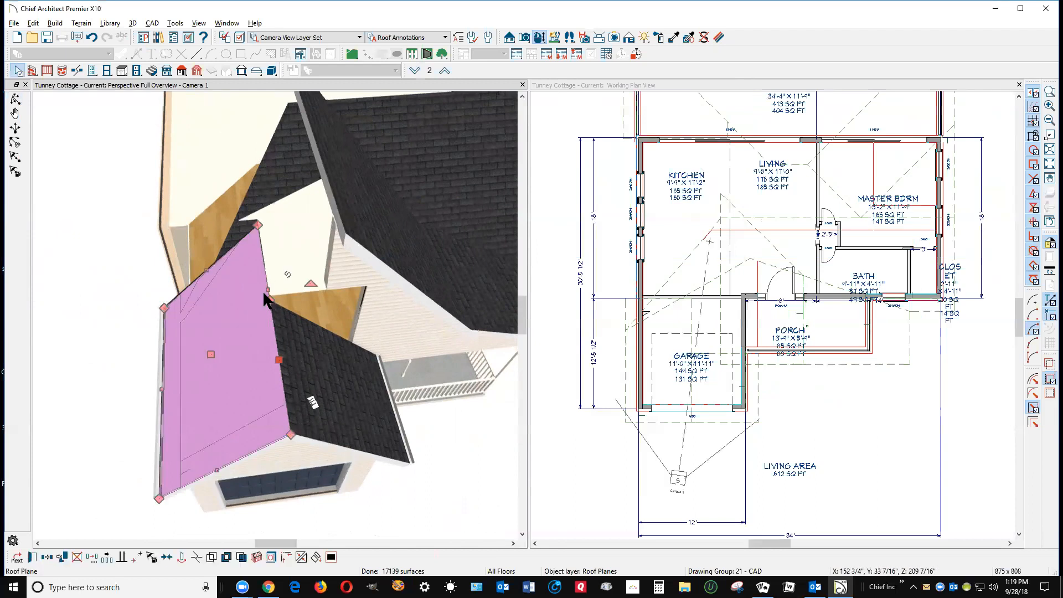
left_click_drag(271, 286, 336, 211)
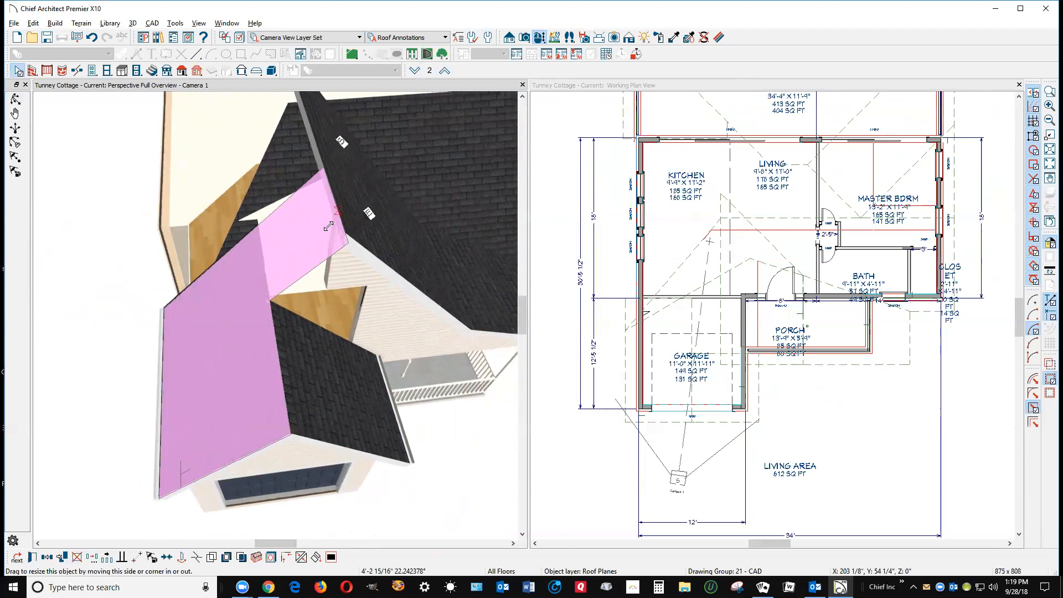
Join the extended edge of the garage's outer roof plane to the porch gable's roof plane
right_click(329, 226)
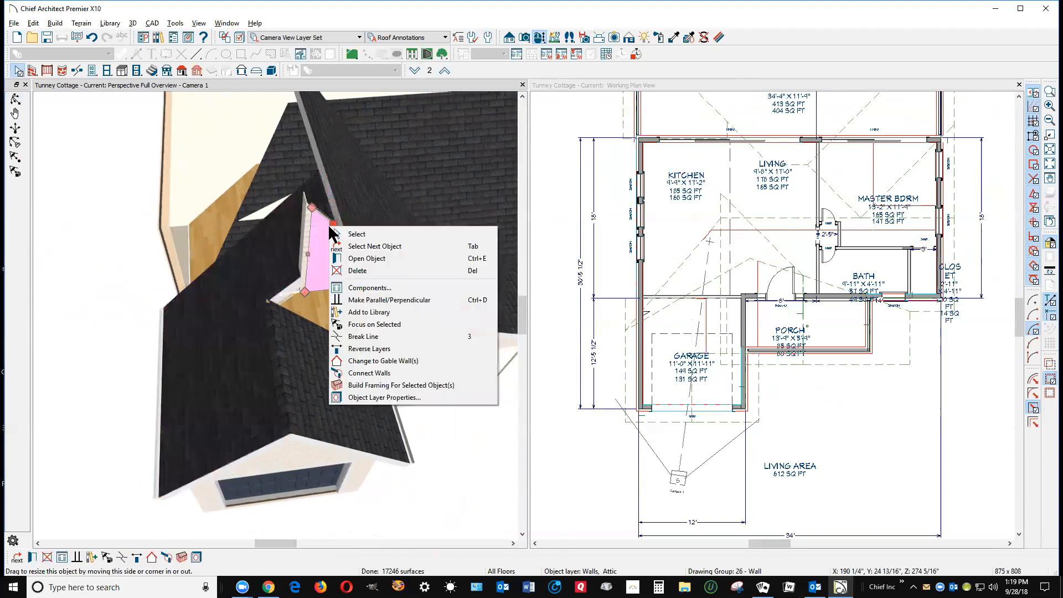
key("Escape")
right_click(295, 232)
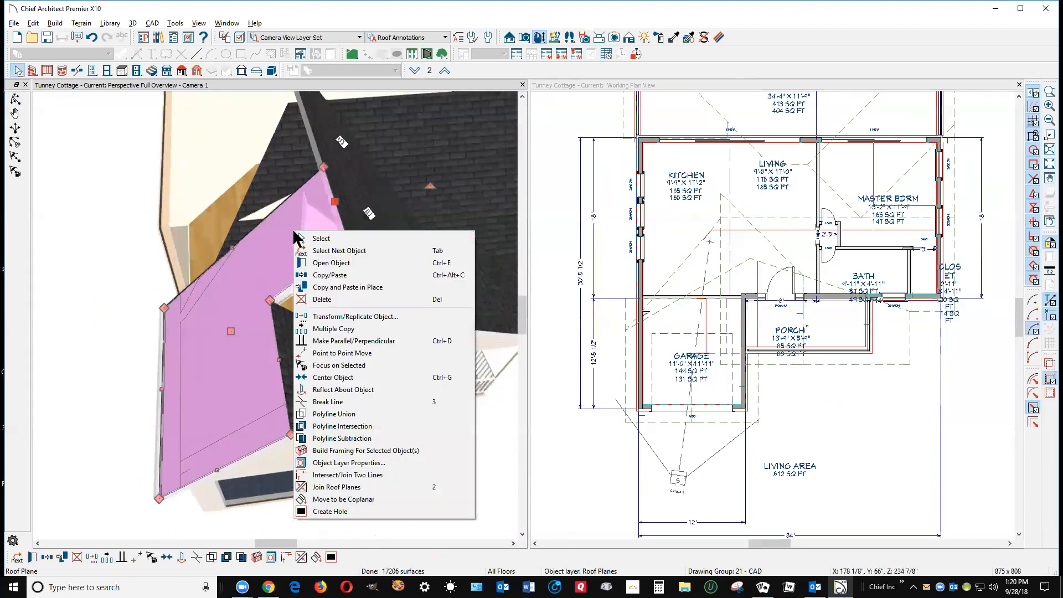
left_click(337, 487)
left_click(360, 225)
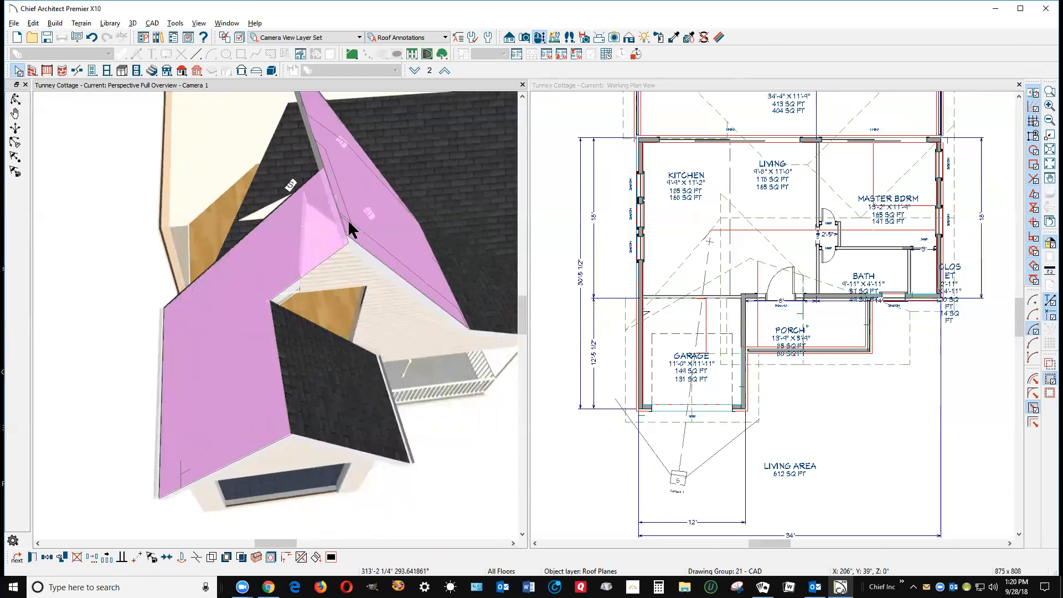
key("Escape")
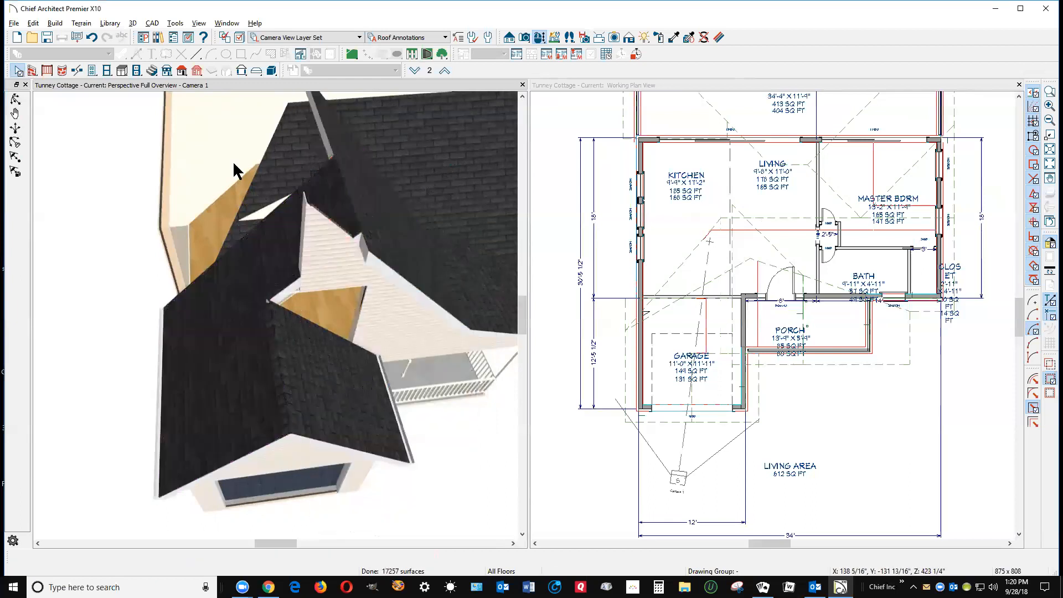
Remove the triangular attic wall section protruding above the garage and porch roofs, accepting that the generated wall is modified
scroll(230, 163, "down", 3)
left_click(16, 99)
left_click_drag(207, 211, 211, 161)
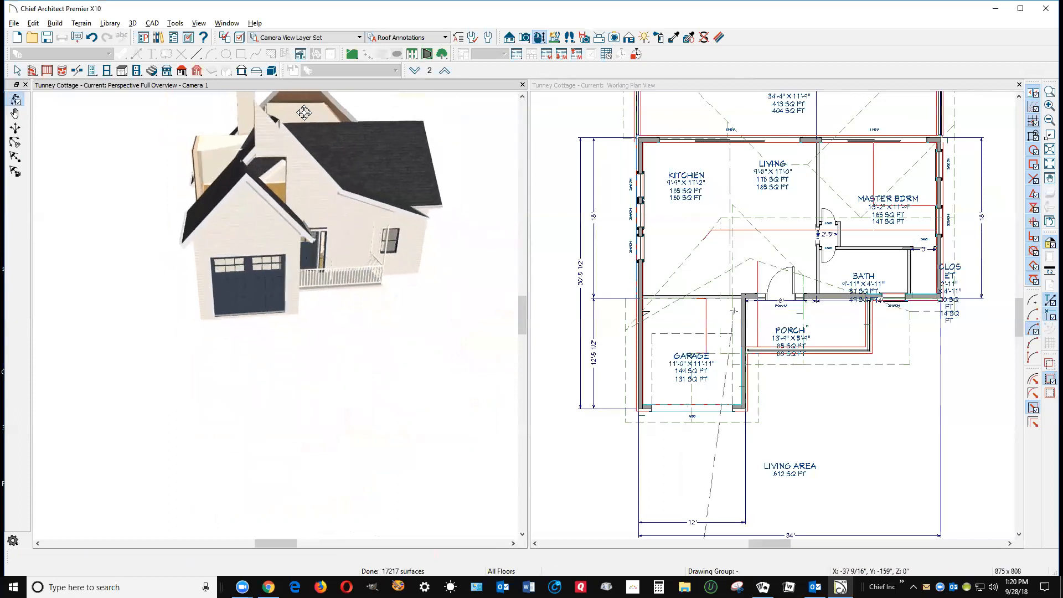
scroll(279, 122, "up", 2)
scroll(279, 121, "up", 1)
key("space")
left_click(267, 163)
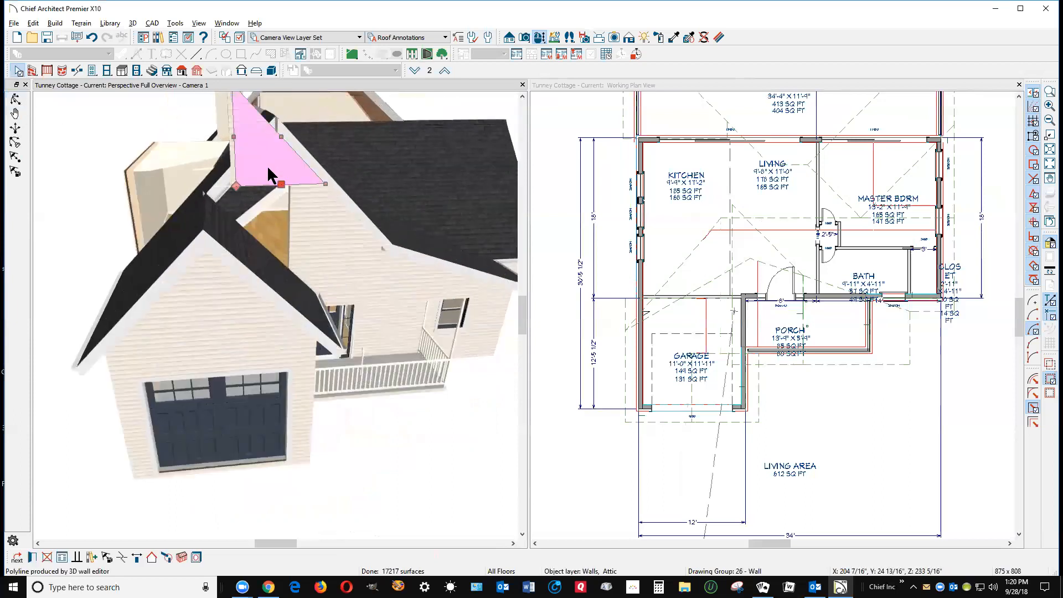
left_click(281, 135)
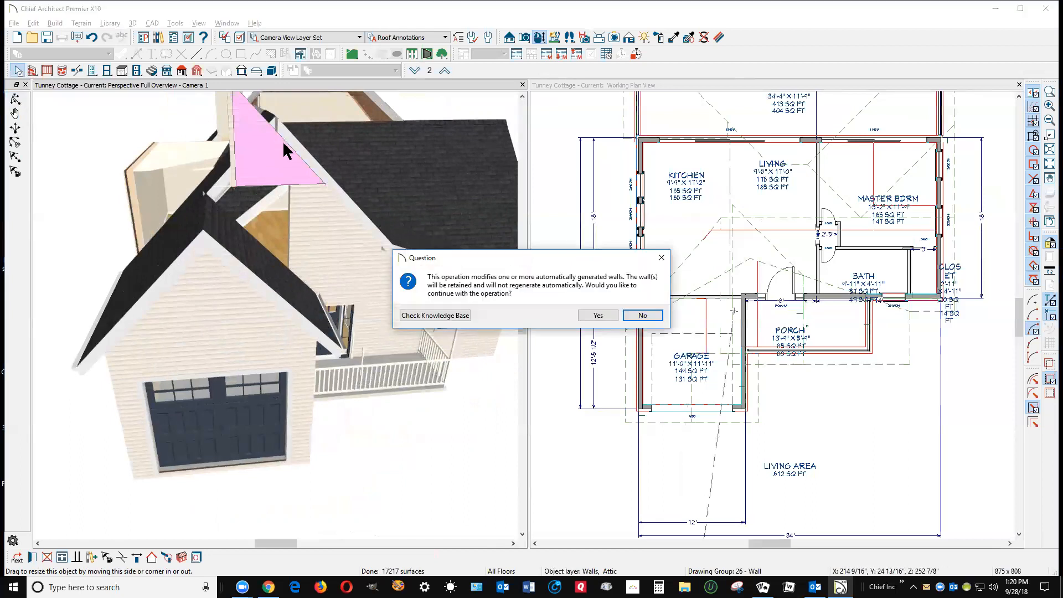
left_click(597, 315)
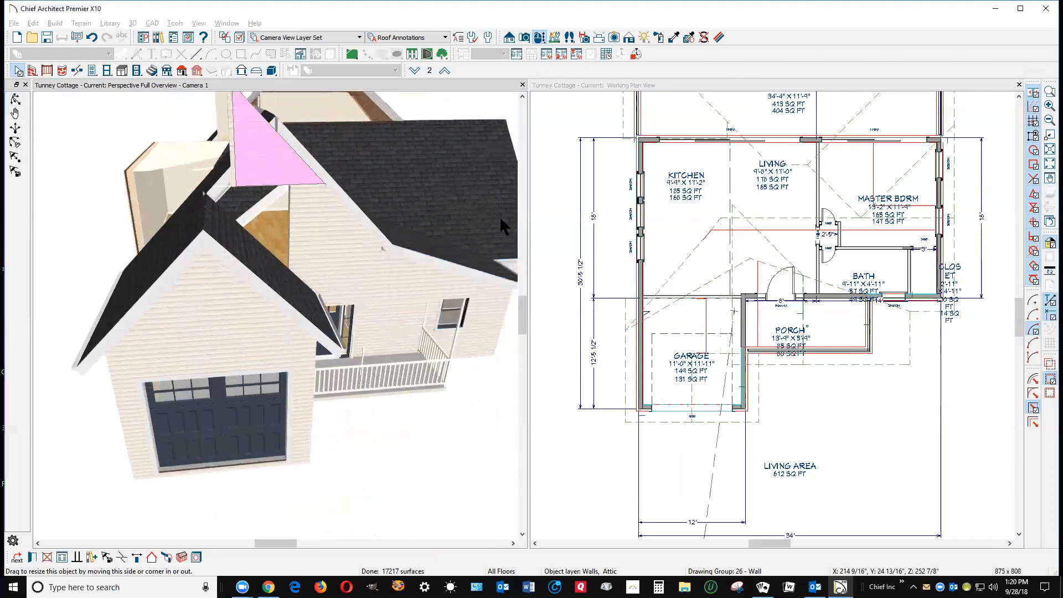
left_click(323, 420)
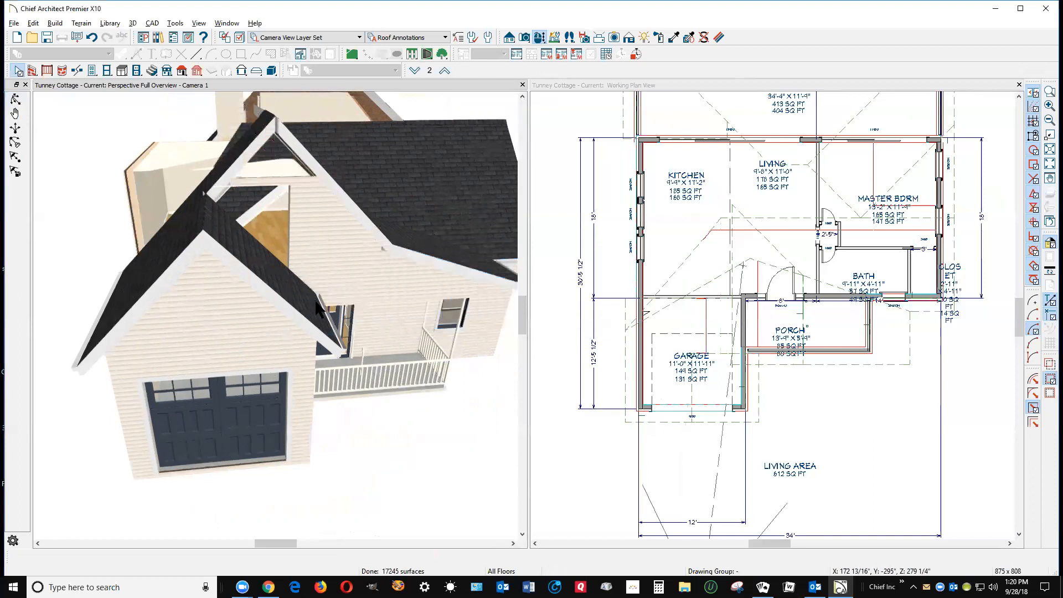
Inspect the garage and porch gable roofs from the front and from the porch side
left_click(16, 98)
mouse_move(204, 163)
left_mouse_down()
mouse_move(178, 161)
mouse_move(190, 159)
left_mouse_up()
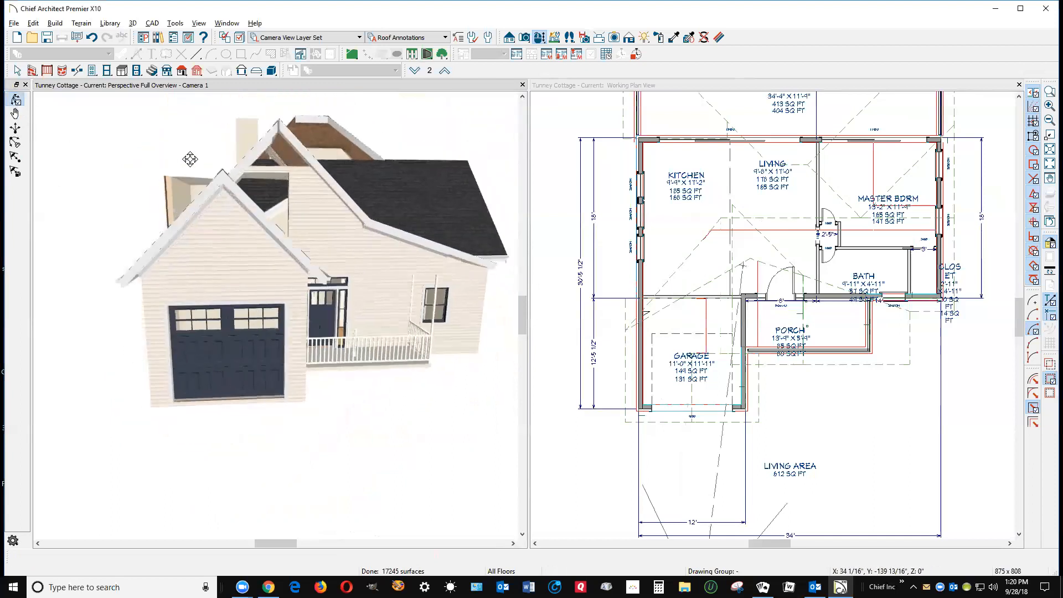
left_click_drag(199, 242, 186, 238)
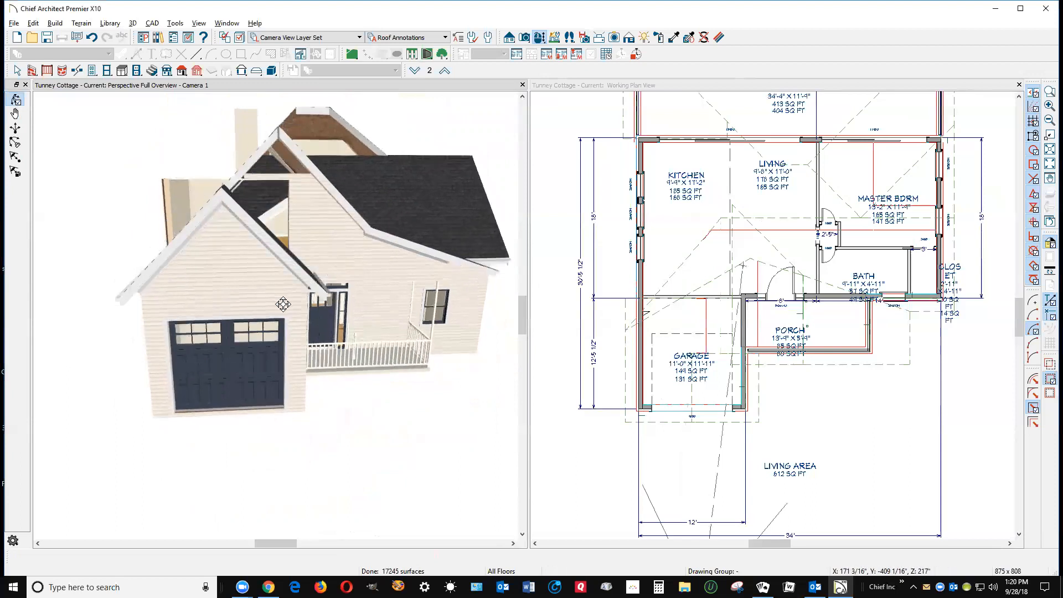
left_click_drag(449, 262, 375, 271)
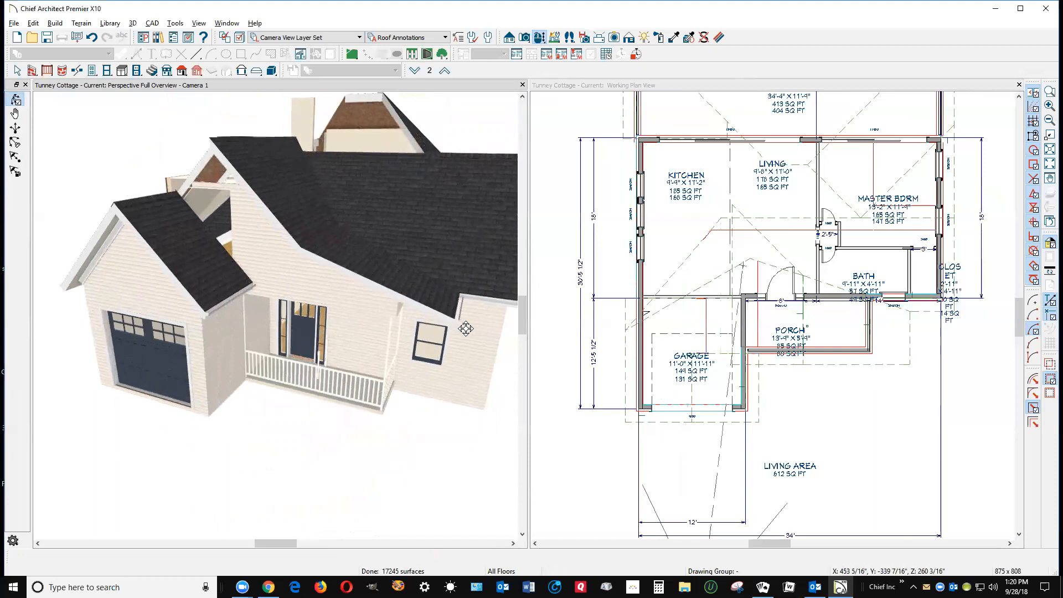
Break the main front roof plane's ridge edge where it meets the open attic corner, and extend the upper segment across the opening
left_click_drag(307, 269, 194, 330)
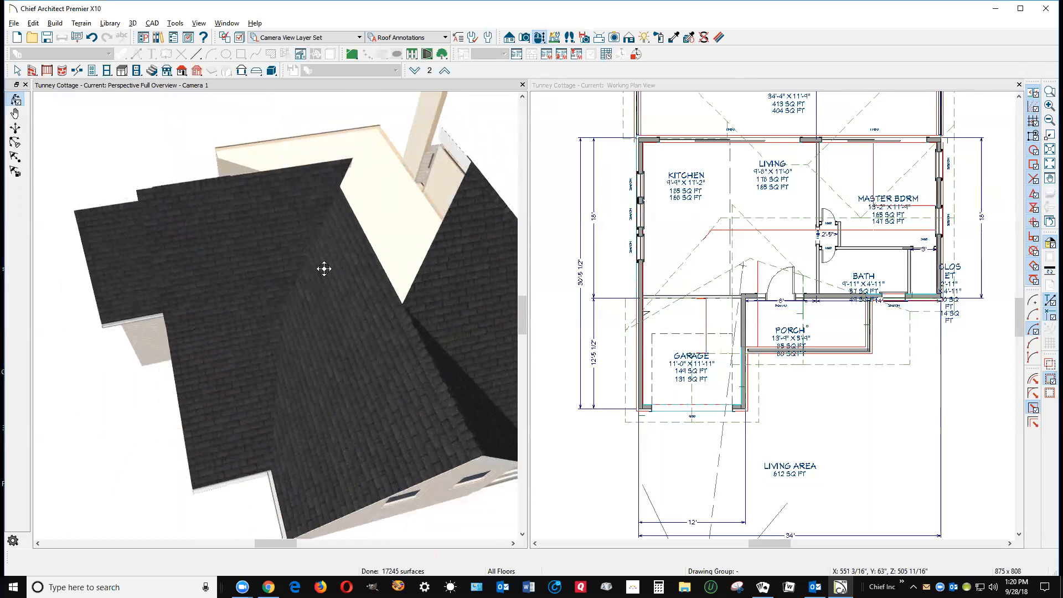
key("space")
left_click(364, 260)
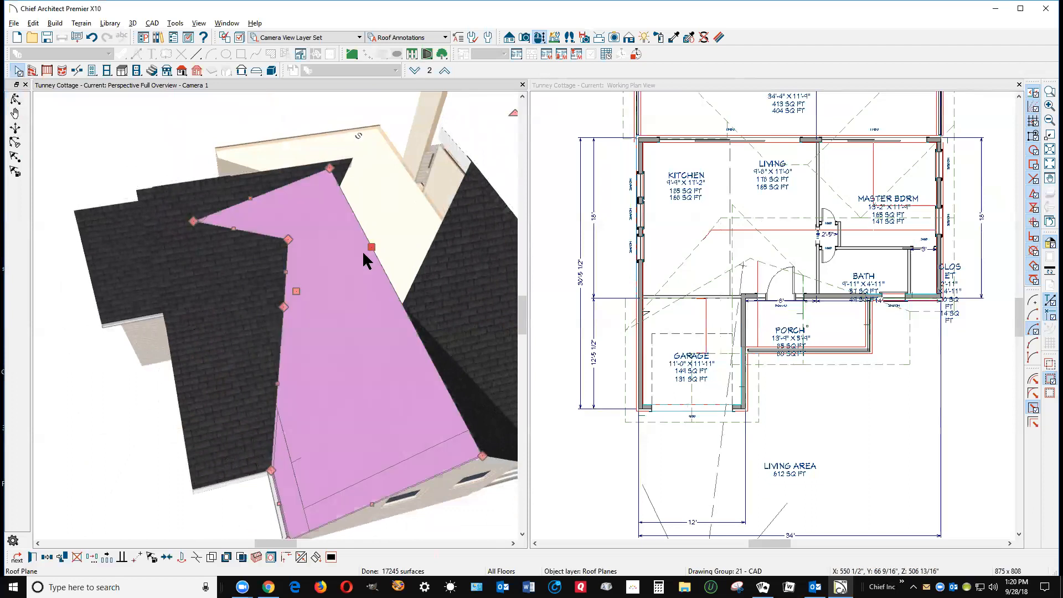
left_click(197, 557)
left_click(402, 307)
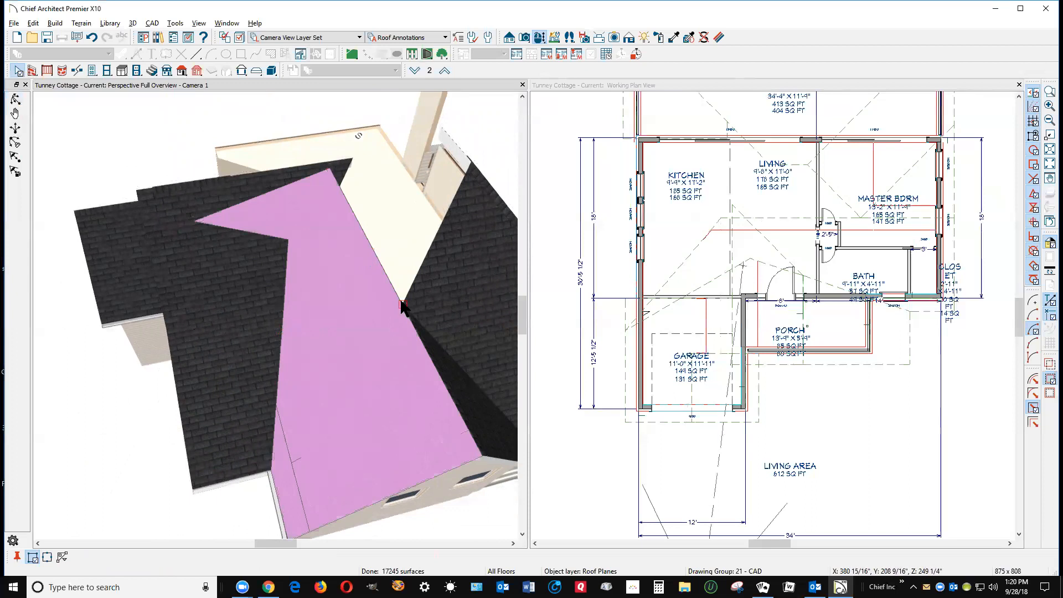
left_click_drag(396, 292, 481, 180)
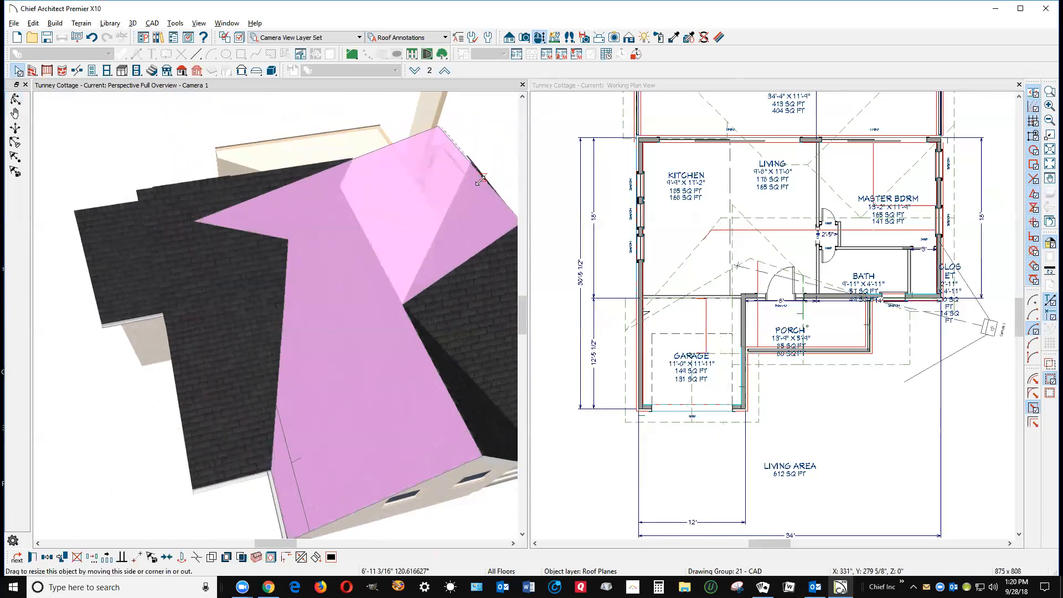
Join the extended edge of the main front roof plane to the adjoining rear roof plane
left_click_drag(283, 242, 279, 243)
scroll(279, 242, "down", 3)
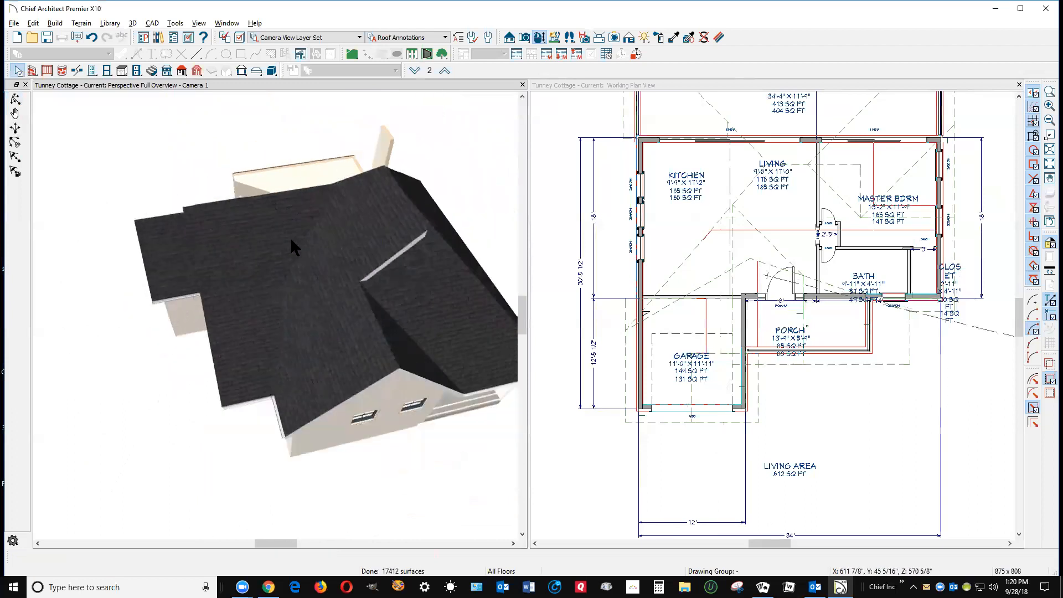
scroll(411, 252, "up", 2)
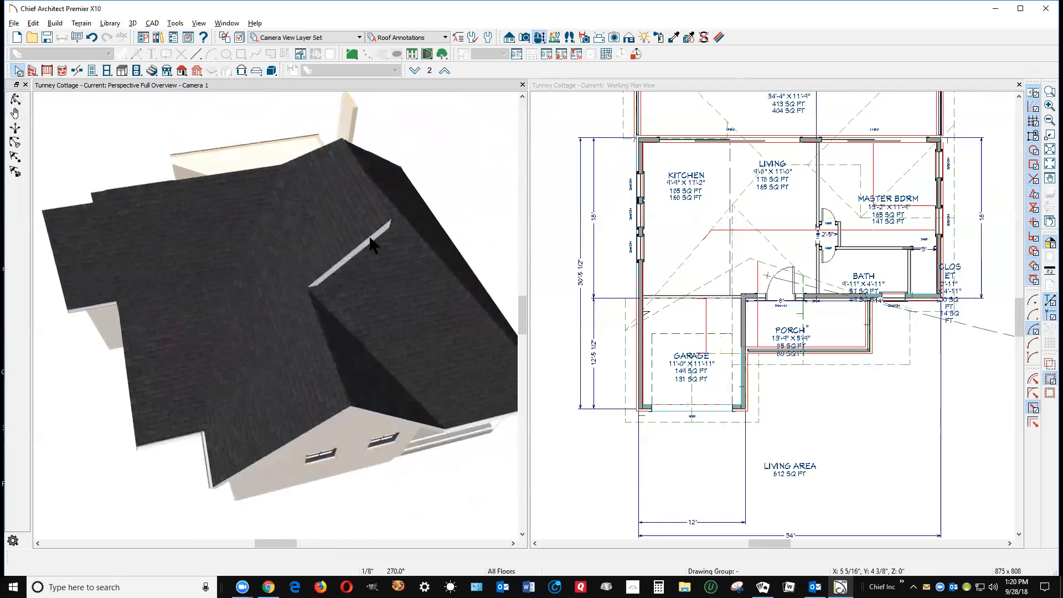
left_click(331, 321)
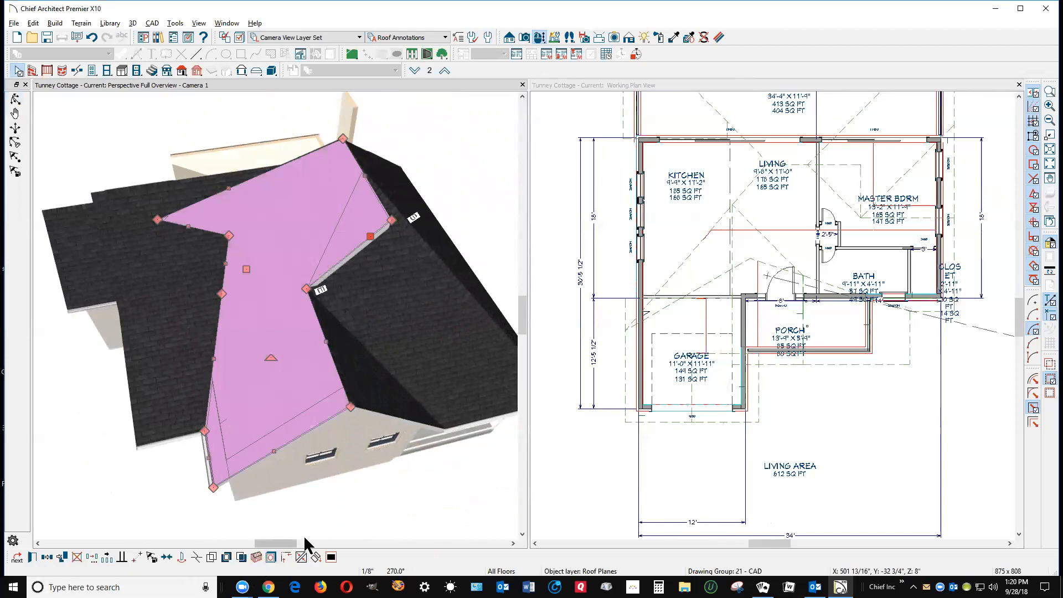
left_click(302, 557)
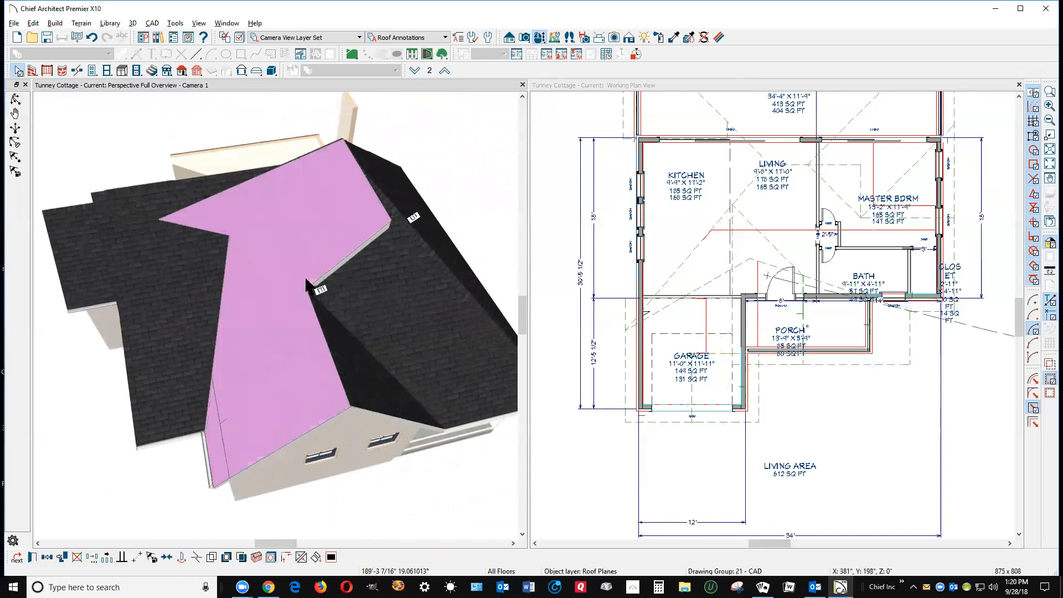
left_click(337, 235)
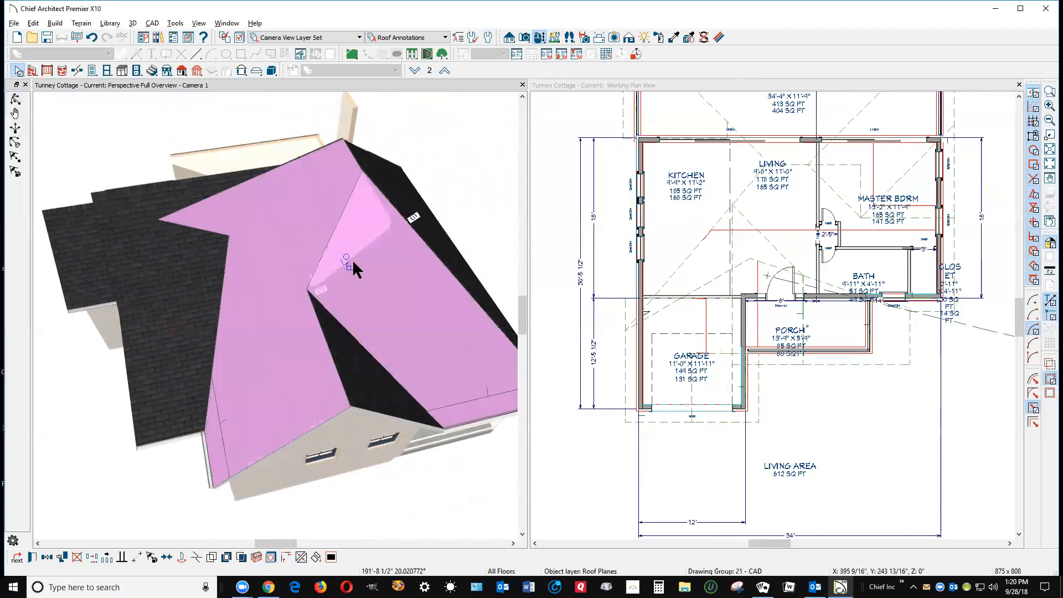
left_click(352, 256)
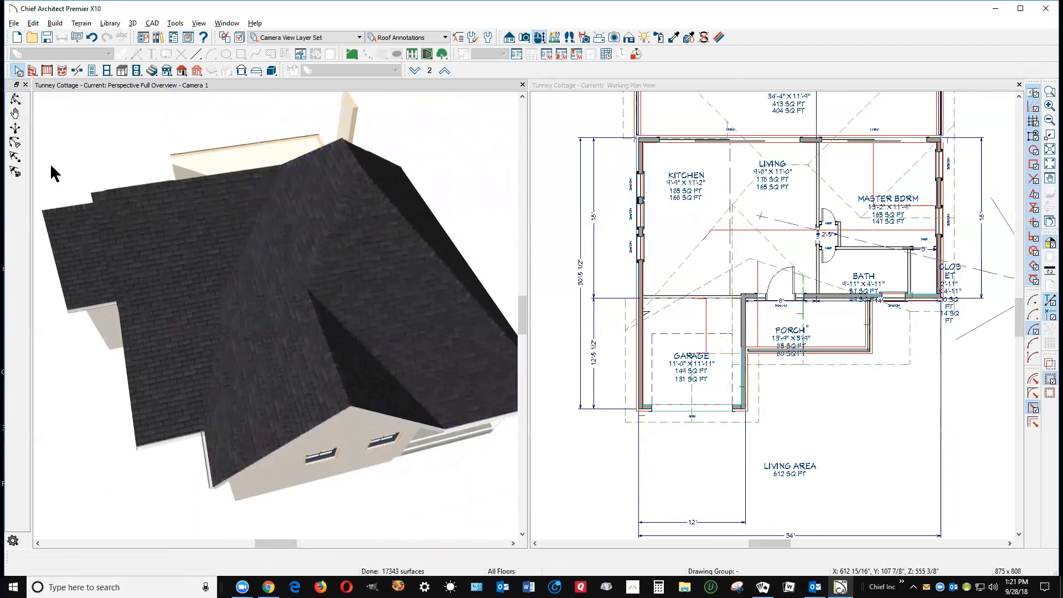
Compare the height and pitch specifications of the garage's outer roof plane and the kitchen-side rear roof plane
left_click(15, 99)
left_click_drag(161, 218, 434, 231)
key("space")
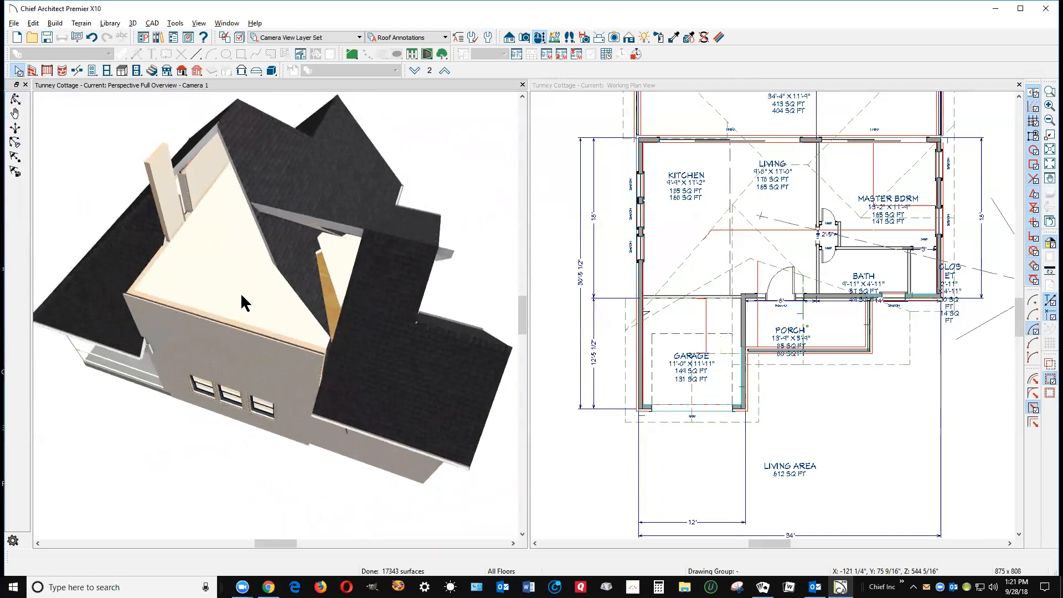
left_click(672, 110)
left_click(444, 71)
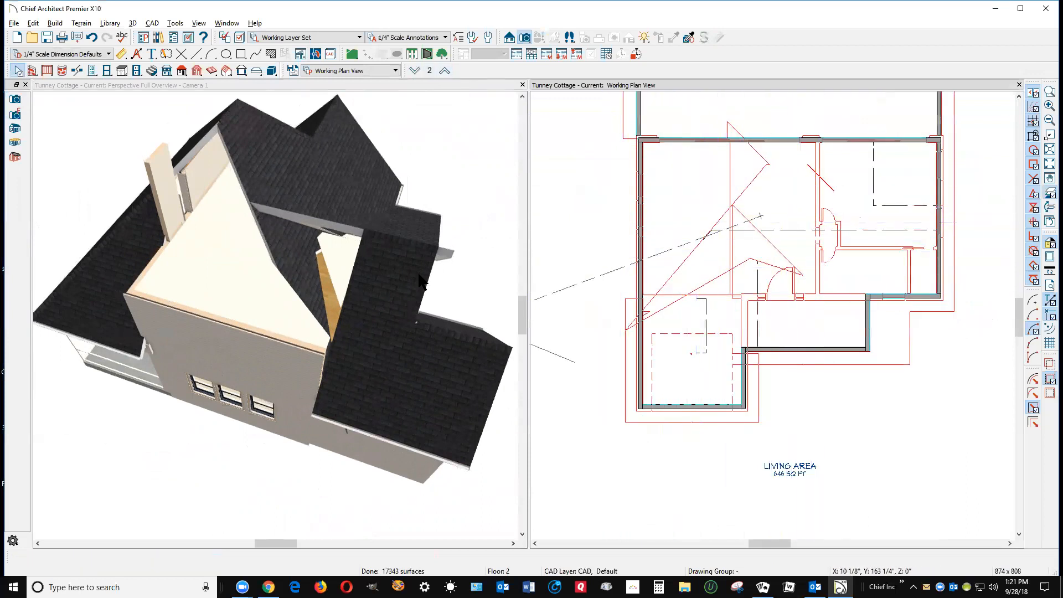
left_click(143, 342)
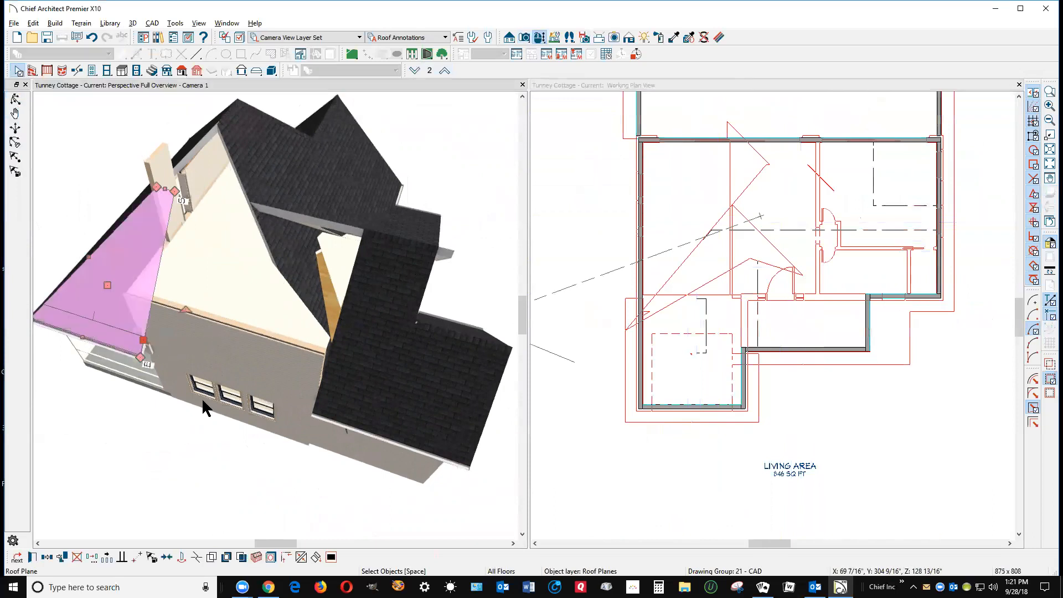
left_click(369, 429)
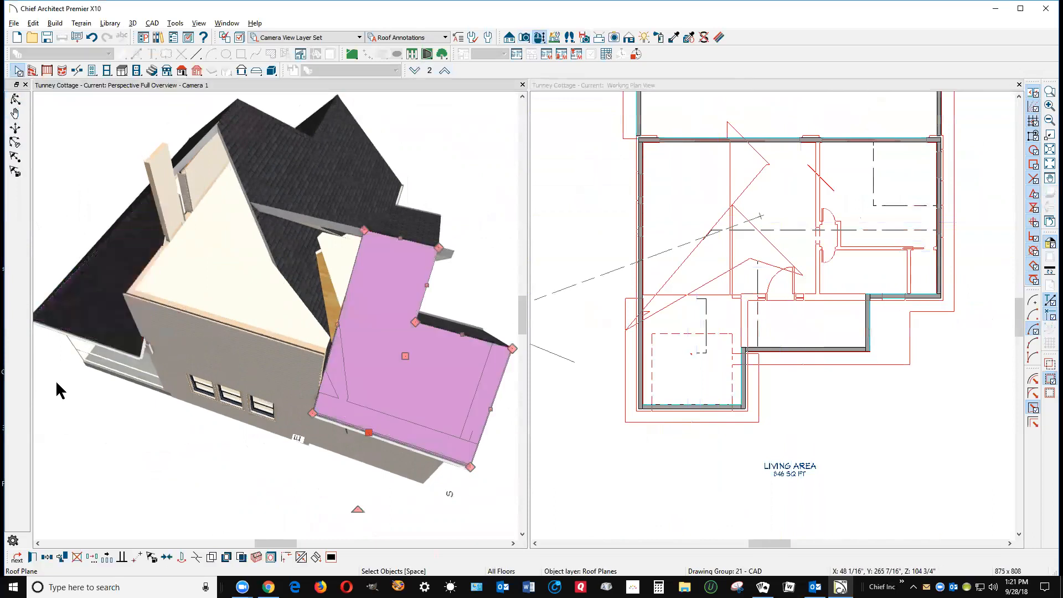
left_click(32, 556)
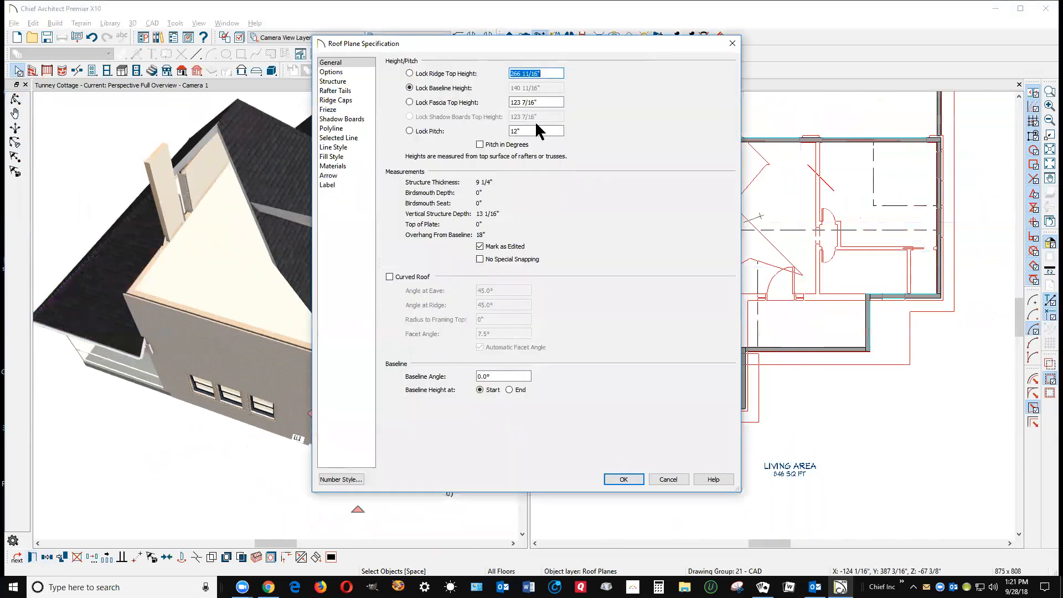
left_click(662, 477)
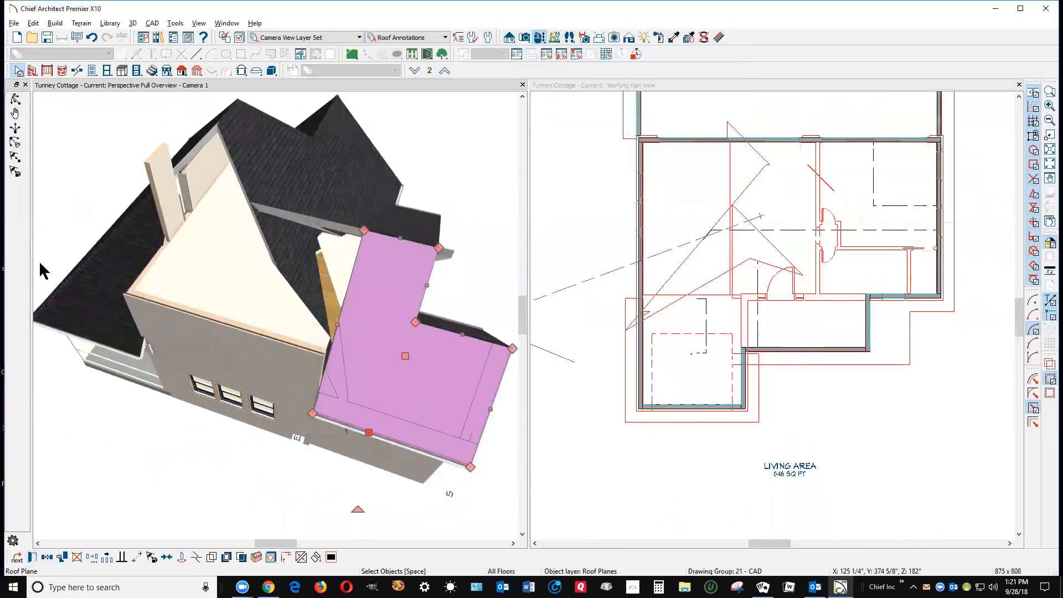
left_click(105, 311)
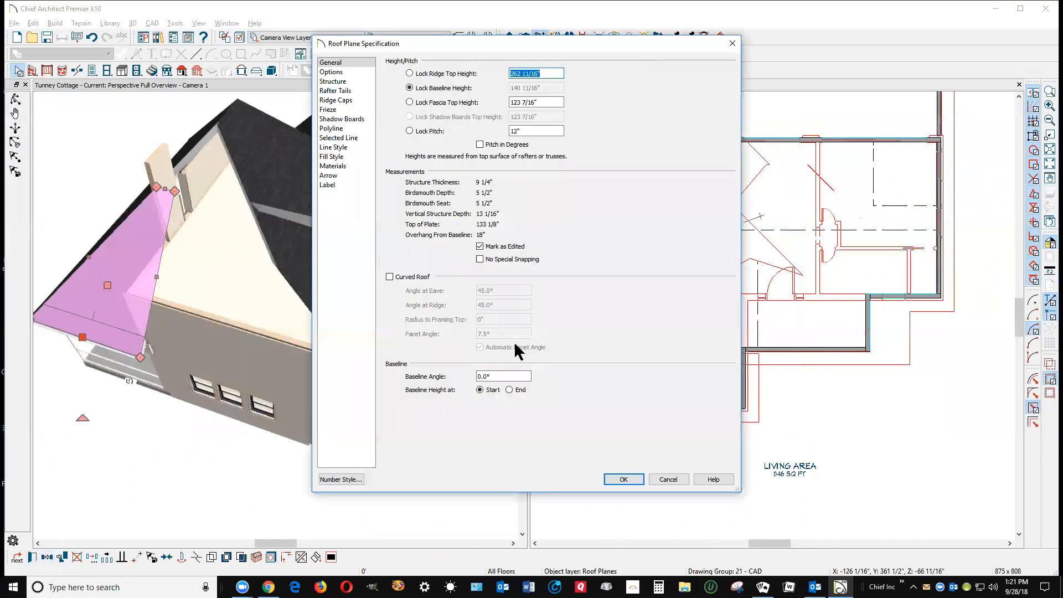
left_click(664, 479)
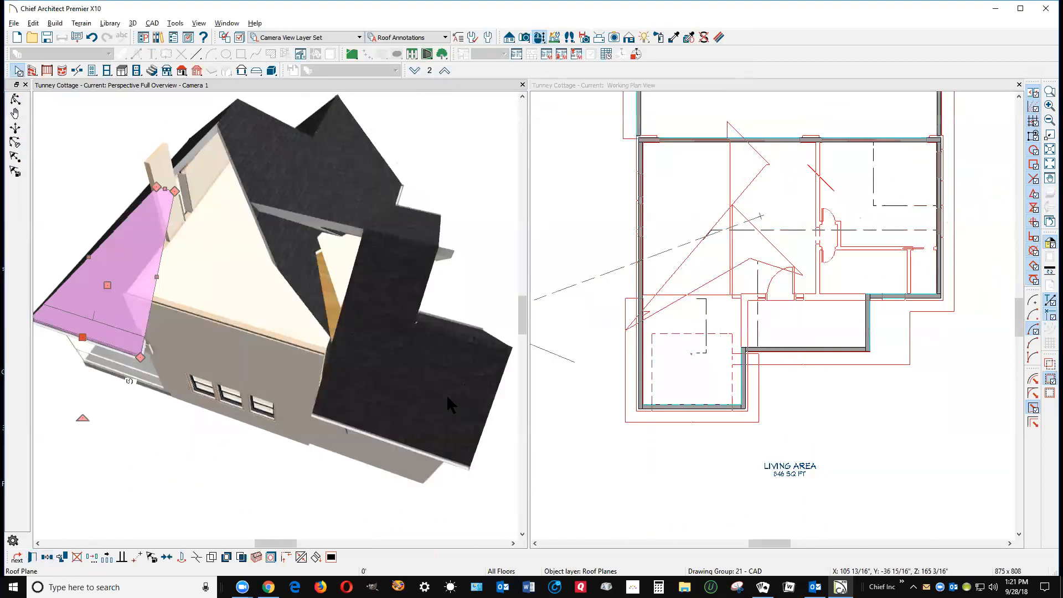
Delete the garage's outer roof plane and extend the kitchen-side rear roof plane over the kitchen and garage past the garage's front wall
left_click(433, 385)
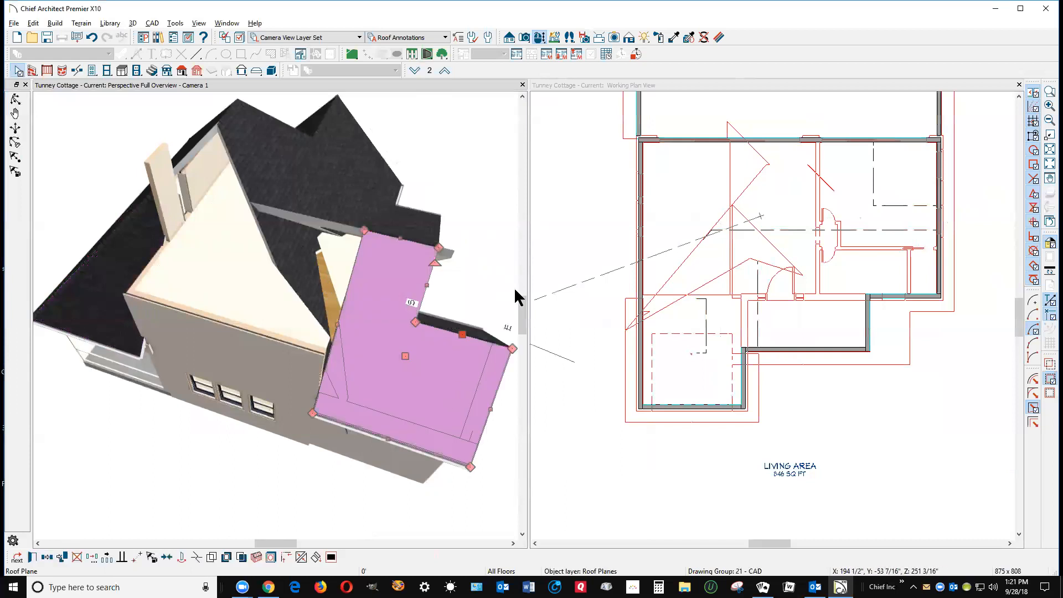
key("Delete")
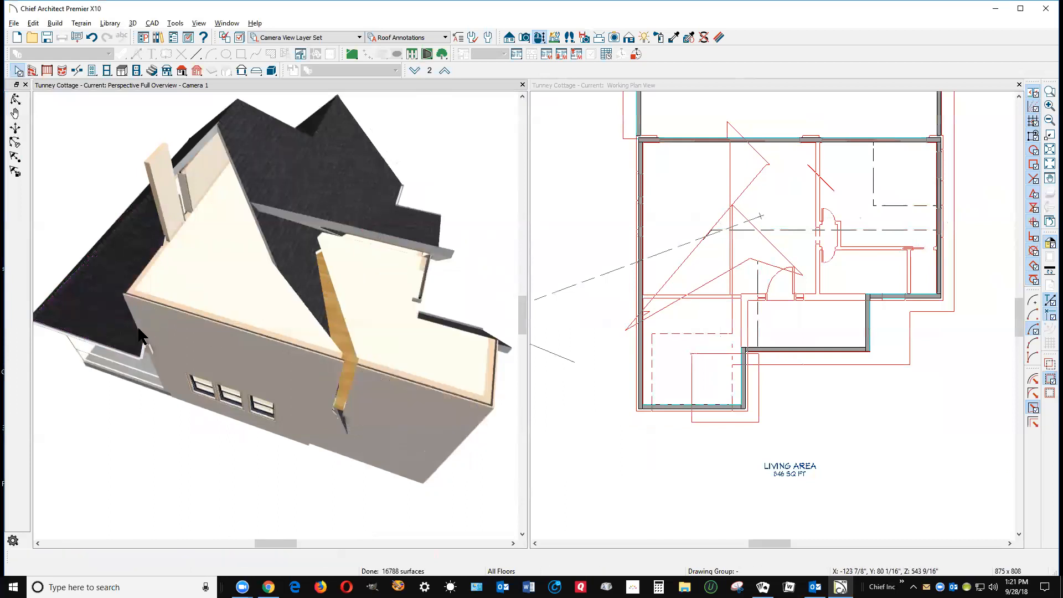
left_click(151, 297)
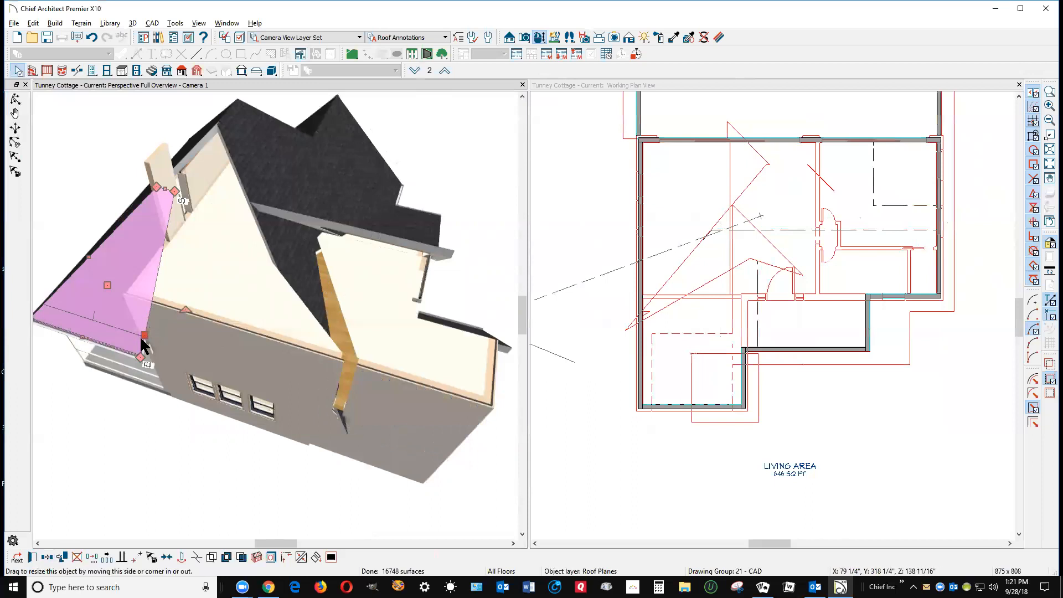
left_click_drag(145, 334, 499, 417)
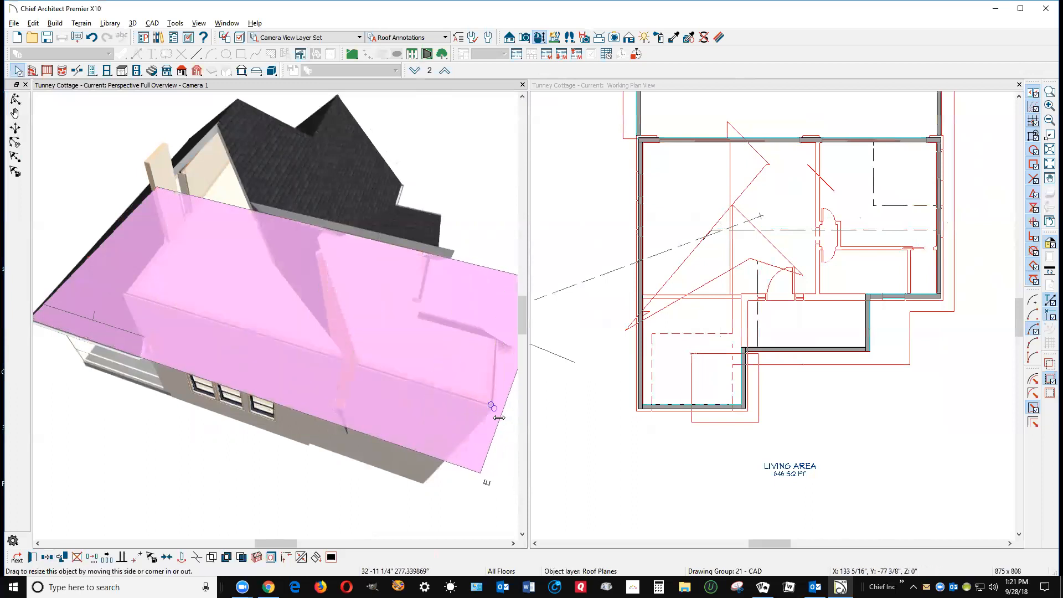
key("Escape")
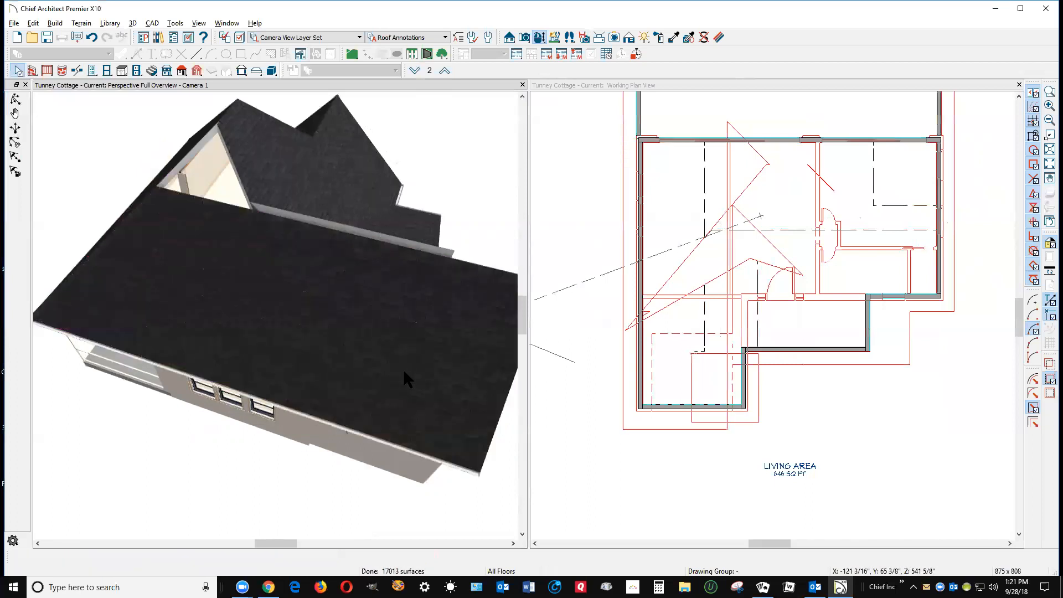
scroll(355, 354, "down", 2)
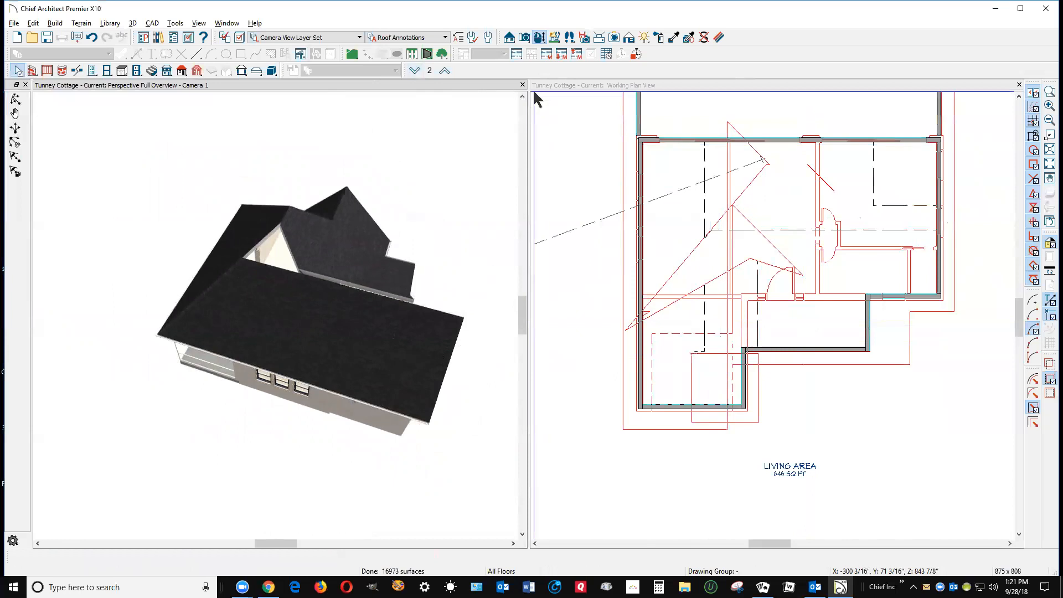
In the floor 1 plan, join the extended plane's ridge edge to the garage's inner roof plane and align its front edge with that plane's
left_click(576, 102)
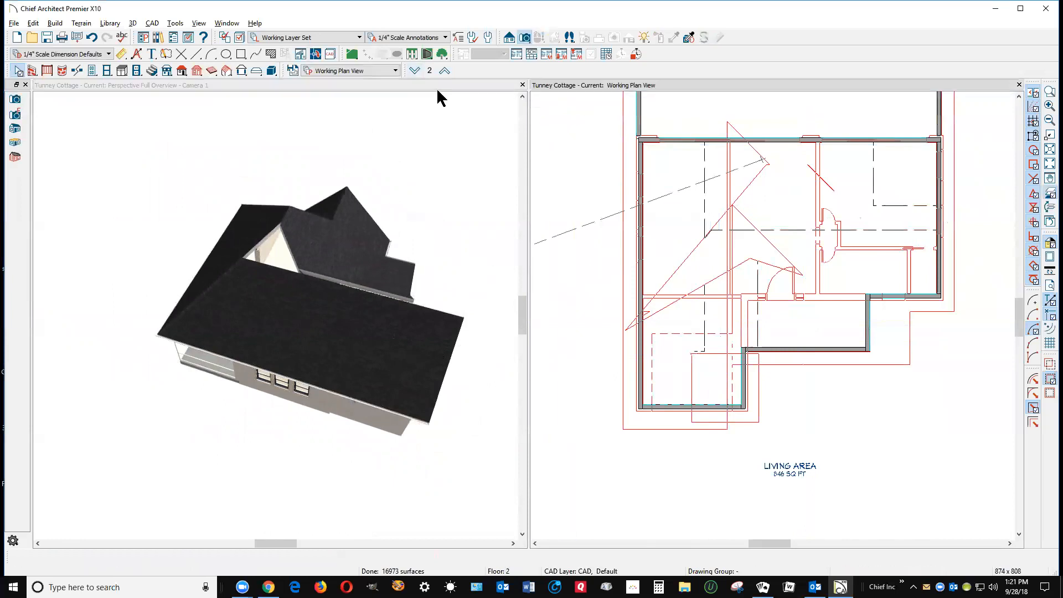
left_click(415, 71)
scroll(656, 331, "up", 2)
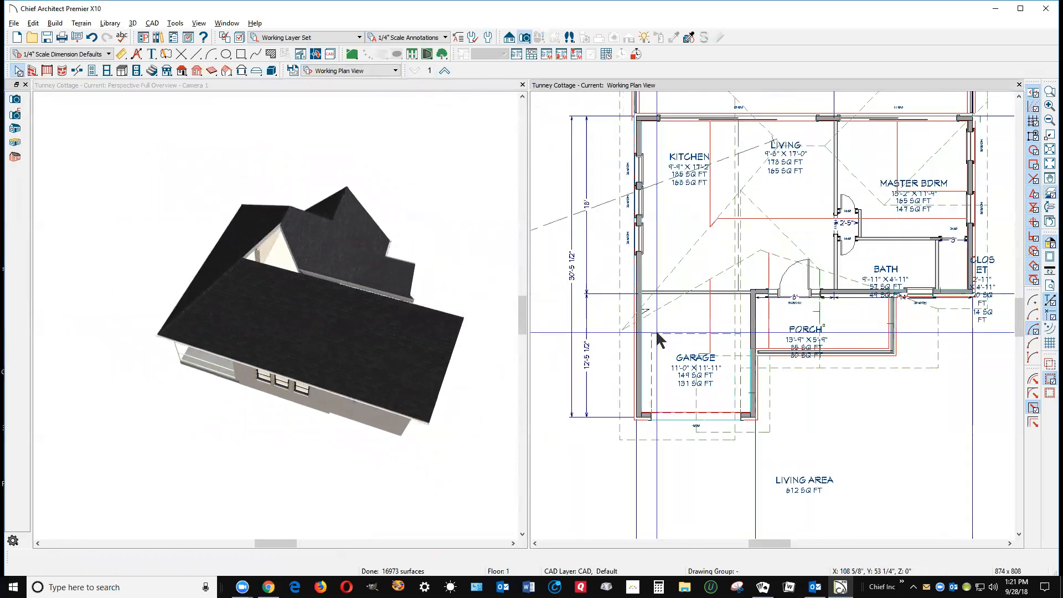
left_click(616, 401)
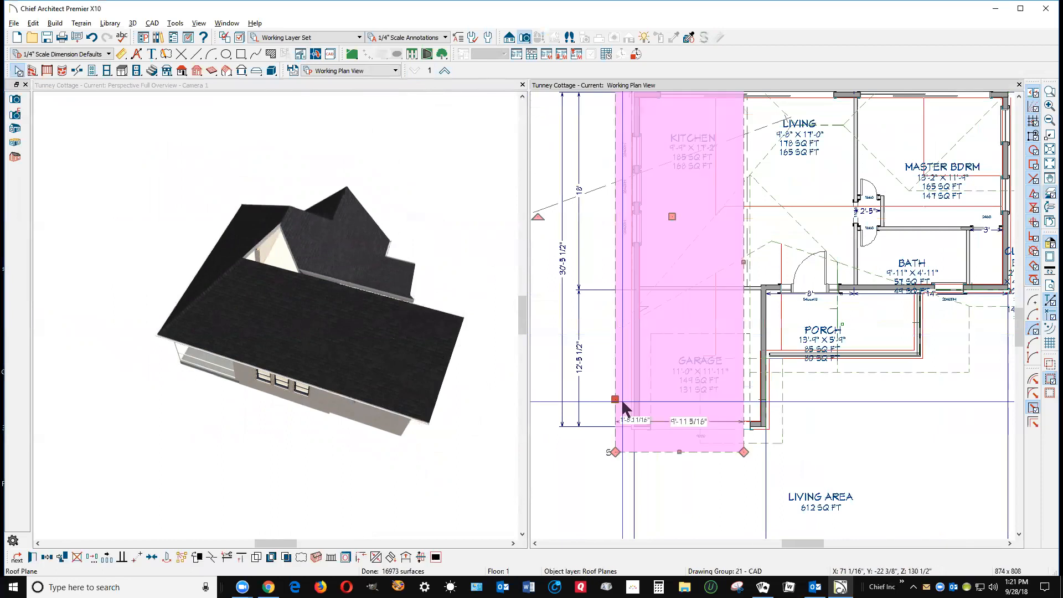
left_click(775, 396)
left_click(736, 419)
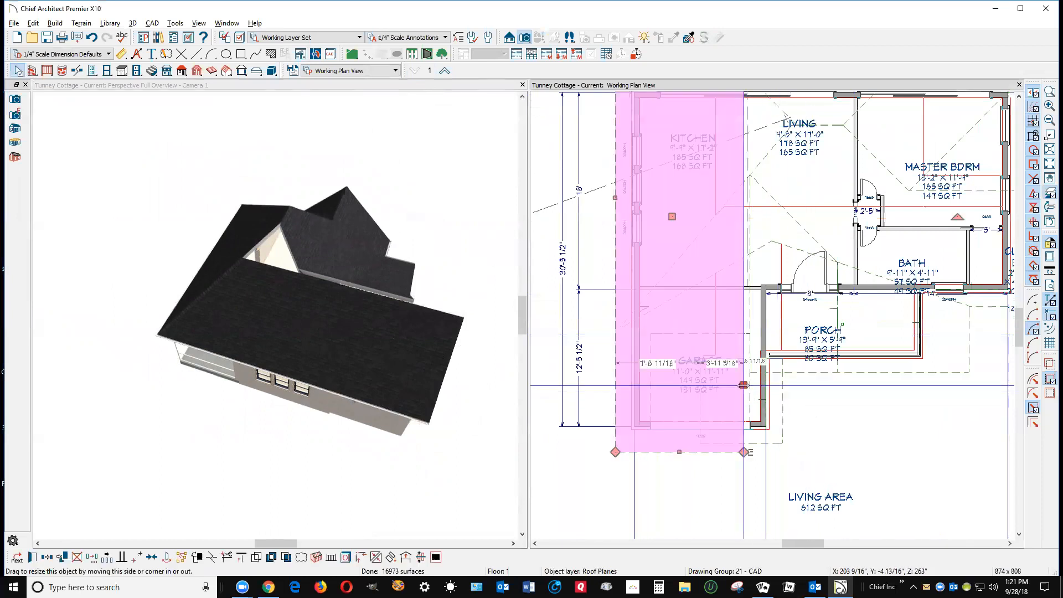
left_click(376, 555)
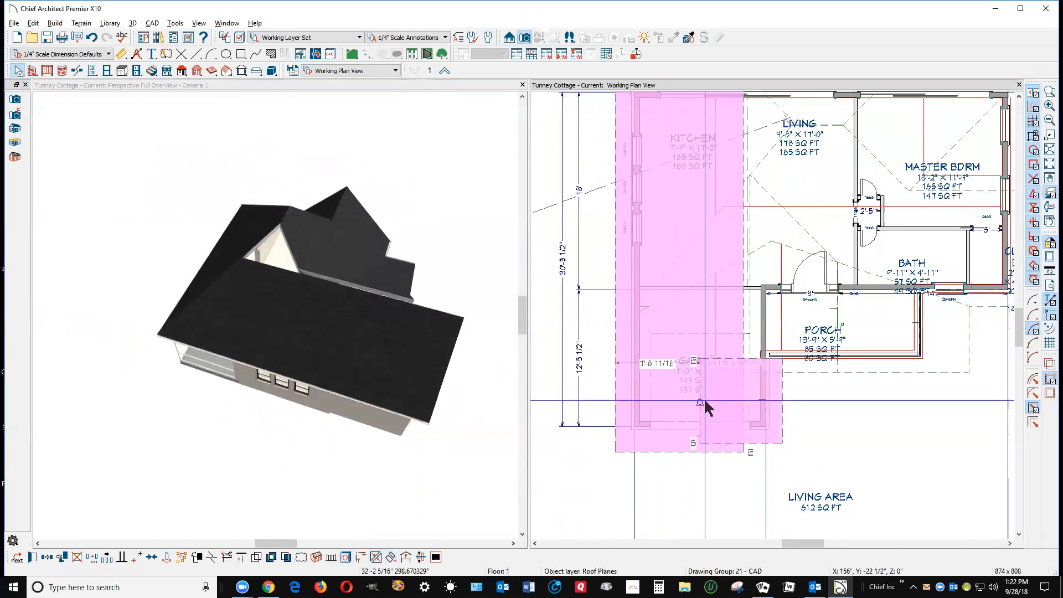
left_click(700, 404)
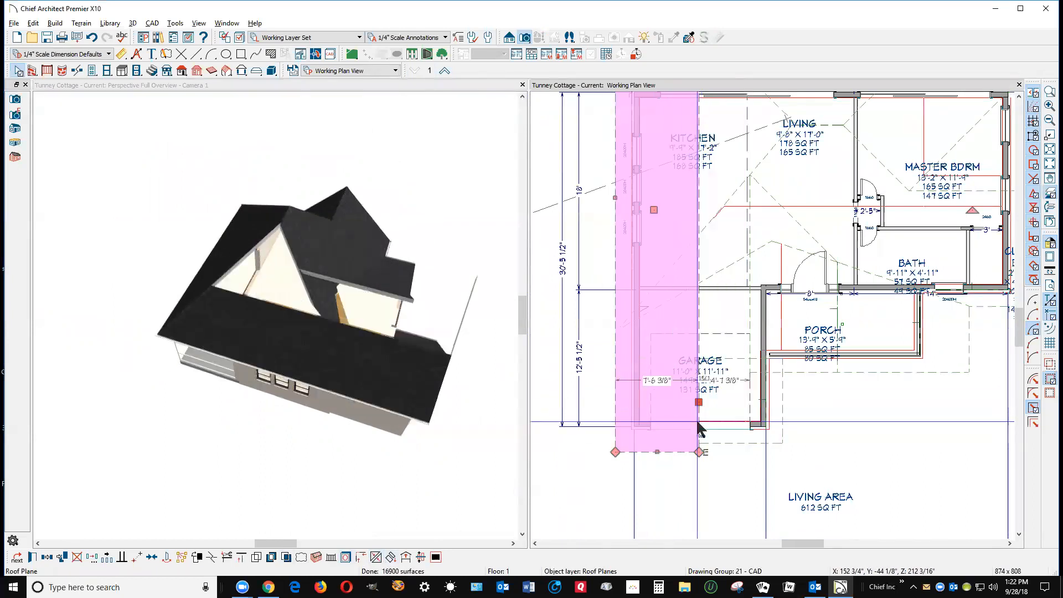
left_click_drag(658, 452, 720, 448)
key("Escape")
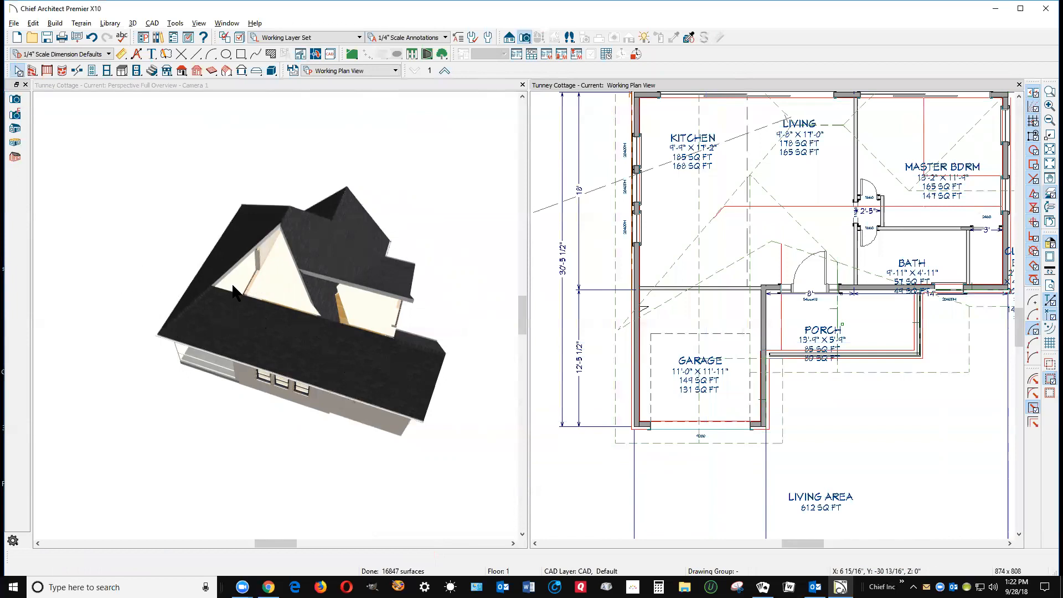
Break the ridge edge of the extended kitchen-side roof plane and join the segment beside the garage to the opposite roof plane near the porch
scroll(254, 251, "up", 3)
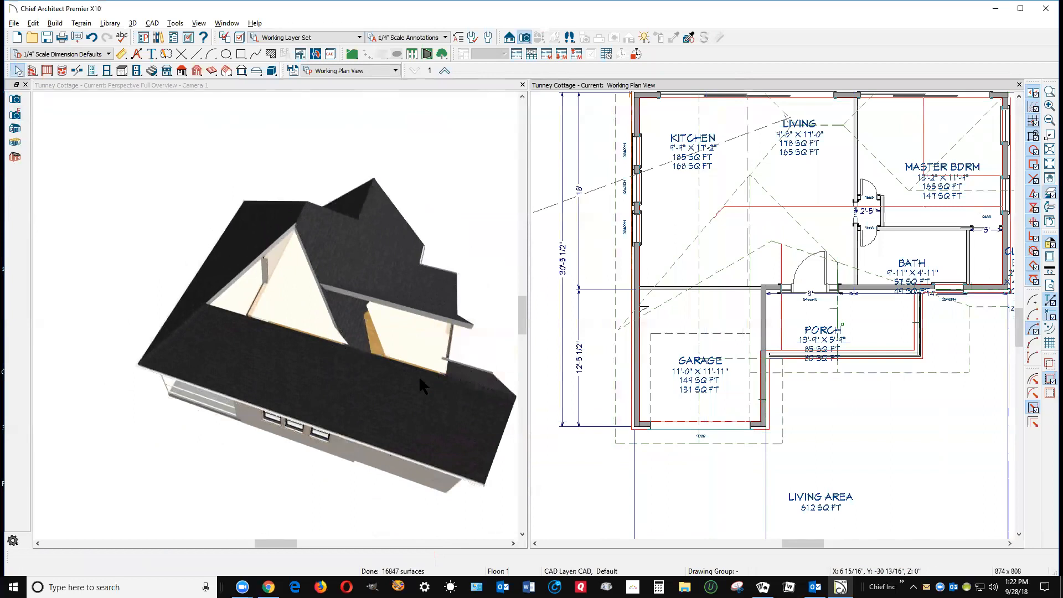
left_click(419, 375)
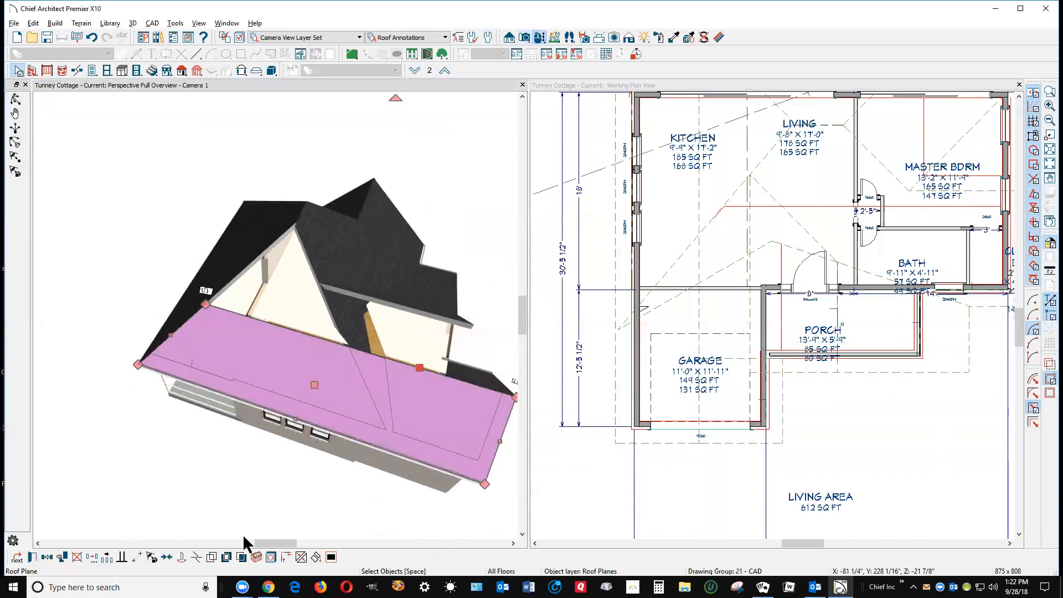
left_click(198, 555)
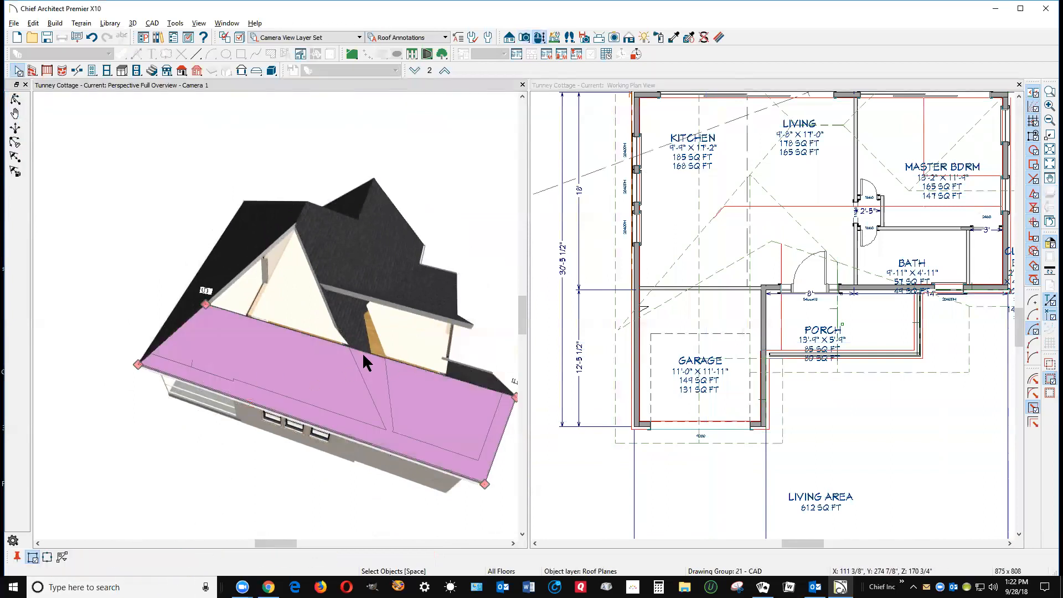
left_click(444, 376)
left_click(416, 367)
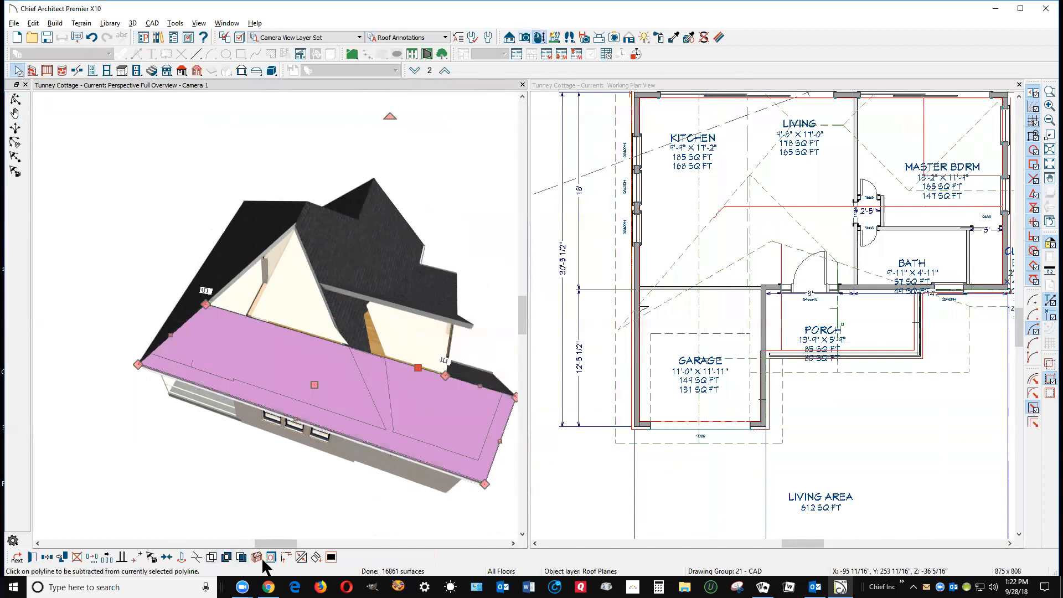
left_click(301, 558)
left_click(418, 317)
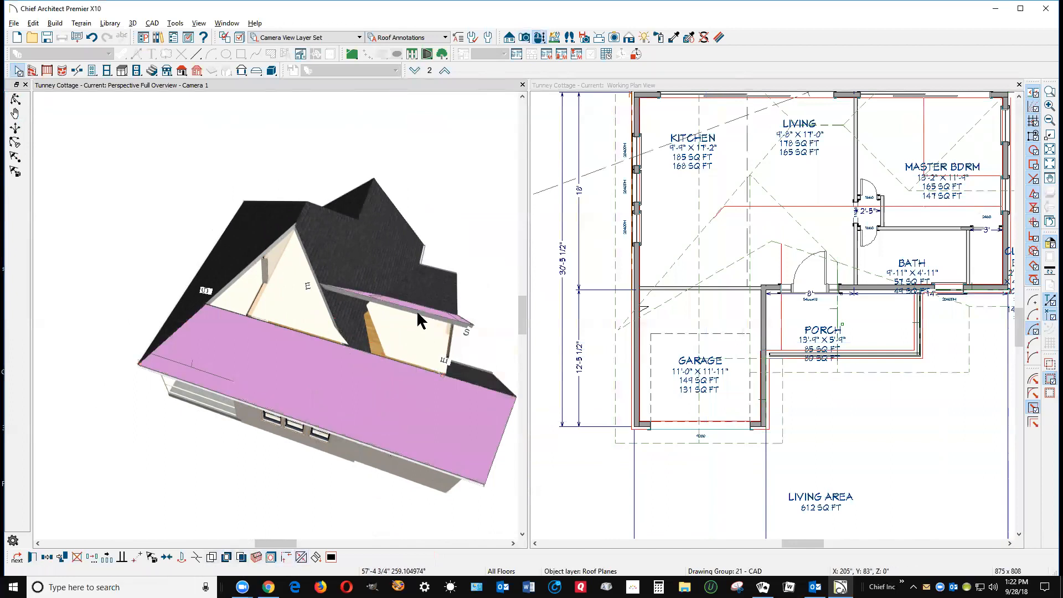
left_click(457, 421)
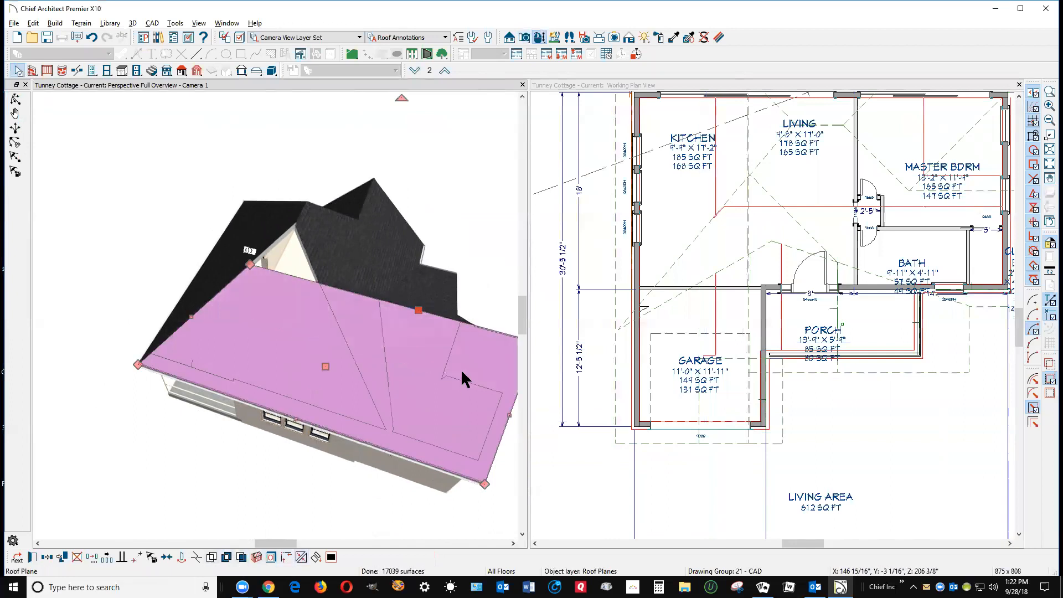
Join the edge of the roof plane between the living room and porch back to the extended kitchen-side plane
left_click(15, 99)
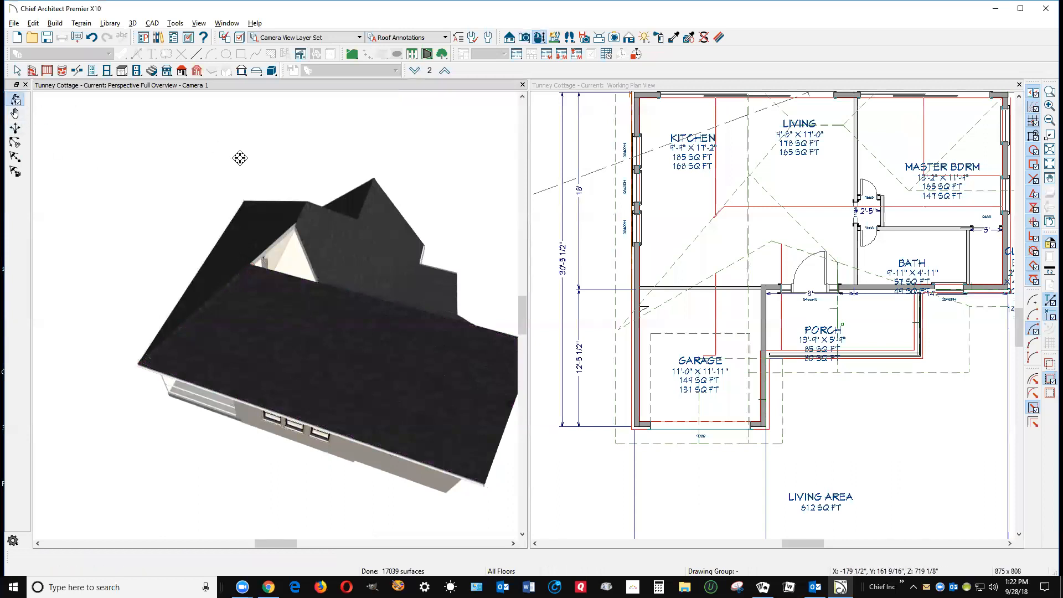
left_click_drag(282, 183, 184, 113)
left_click_drag(180, 166, 185, 292)
key("space")
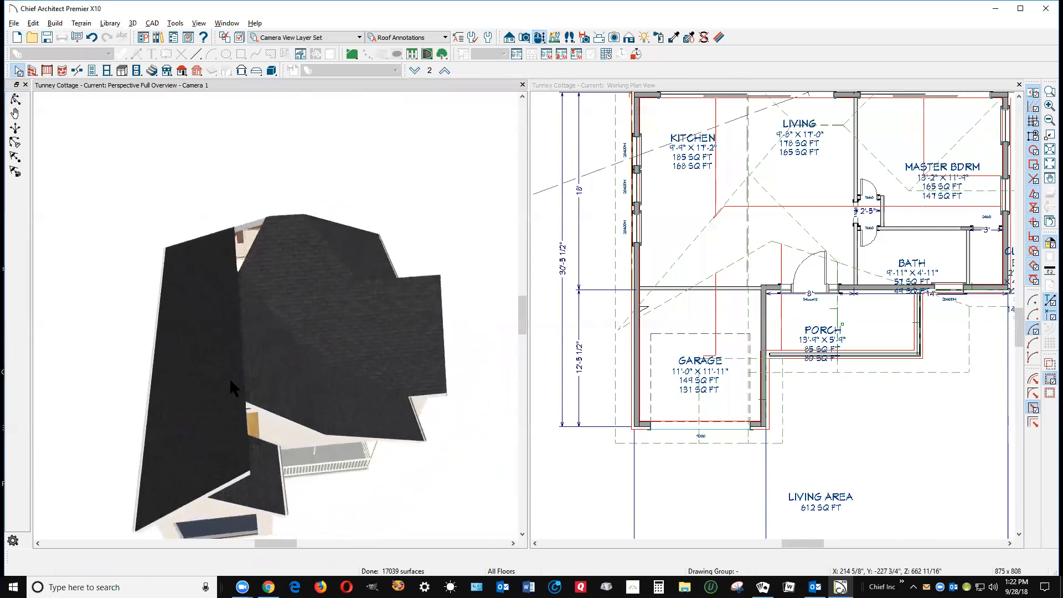
right_click(252, 379)
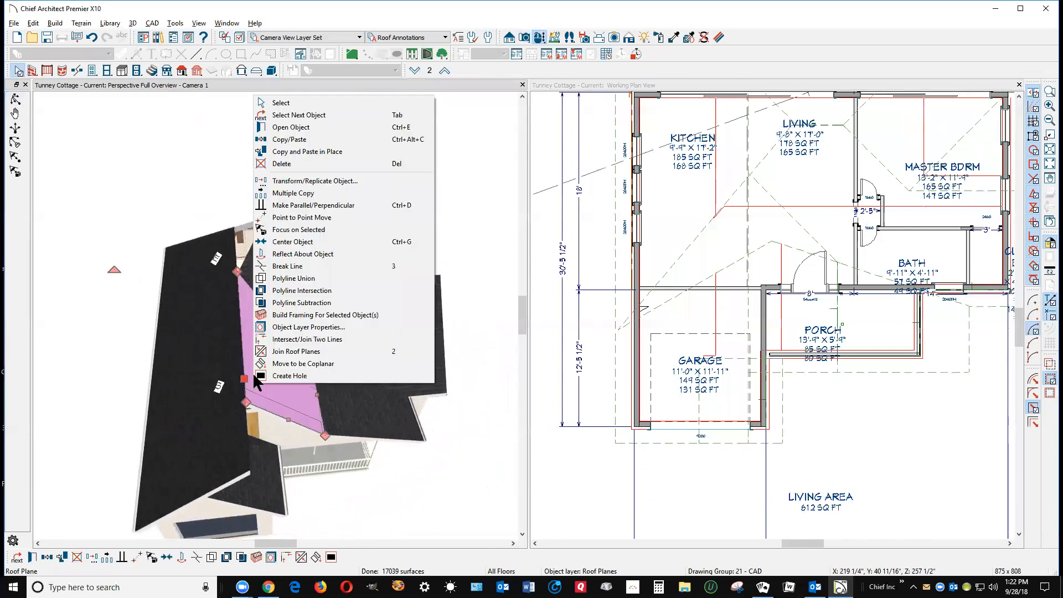
left_click(266, 352)
left_click(231, 378)
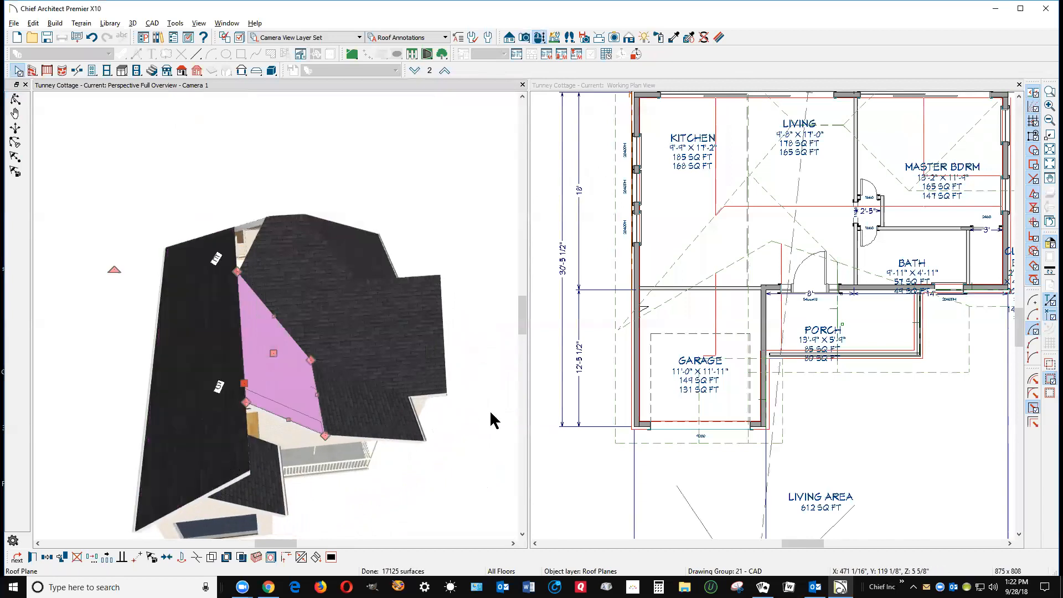
In plan, break the kitchen-side plane's ridge edge at the garage's rear wall, pull the garage segment inward and join it to the garage's inner plane
left_click(616, 365)
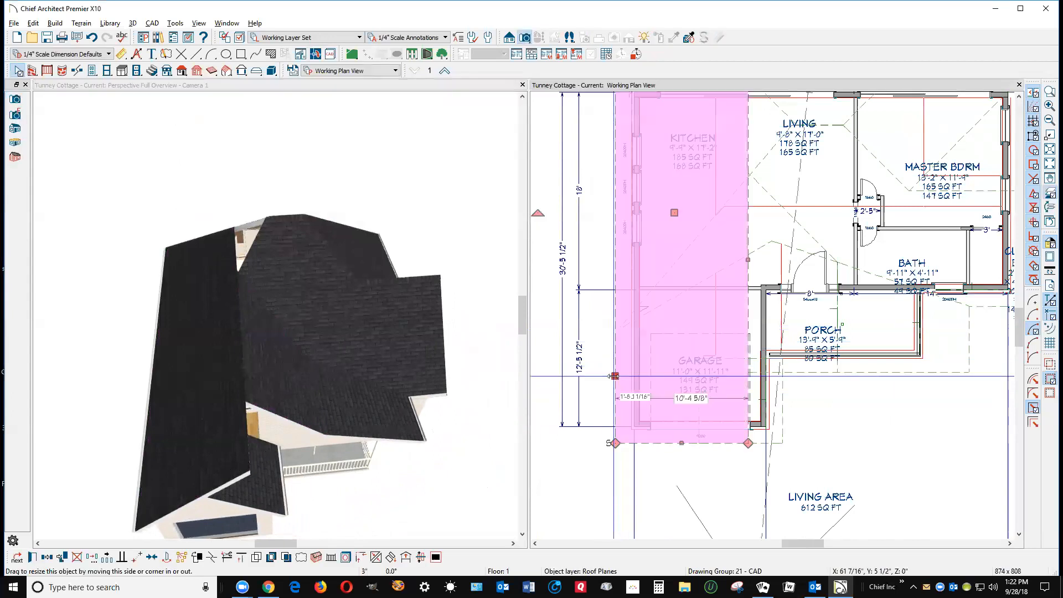
left_click(213, 556)
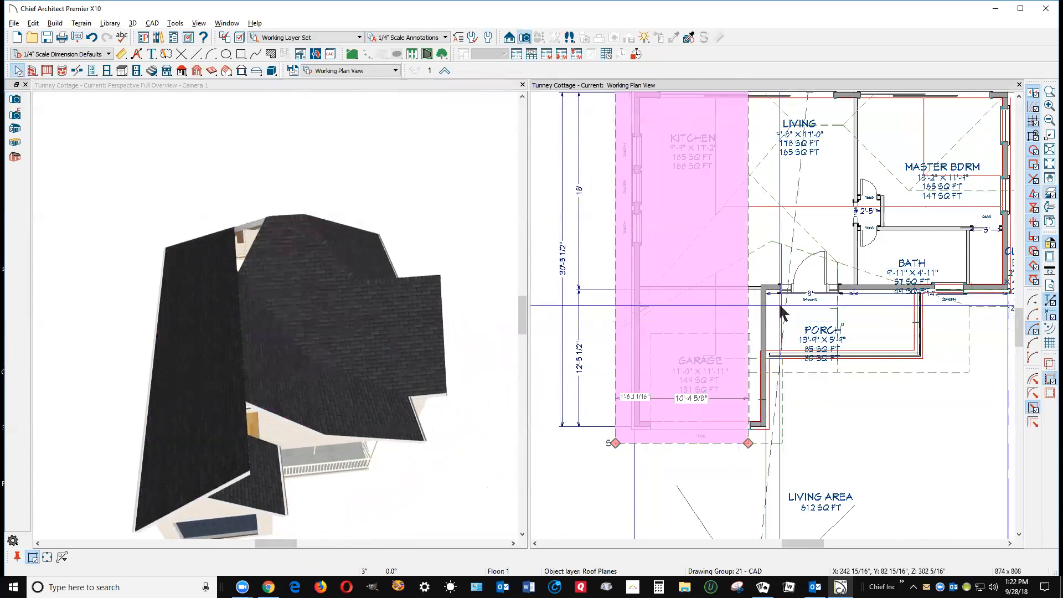
left_click(752, 282)
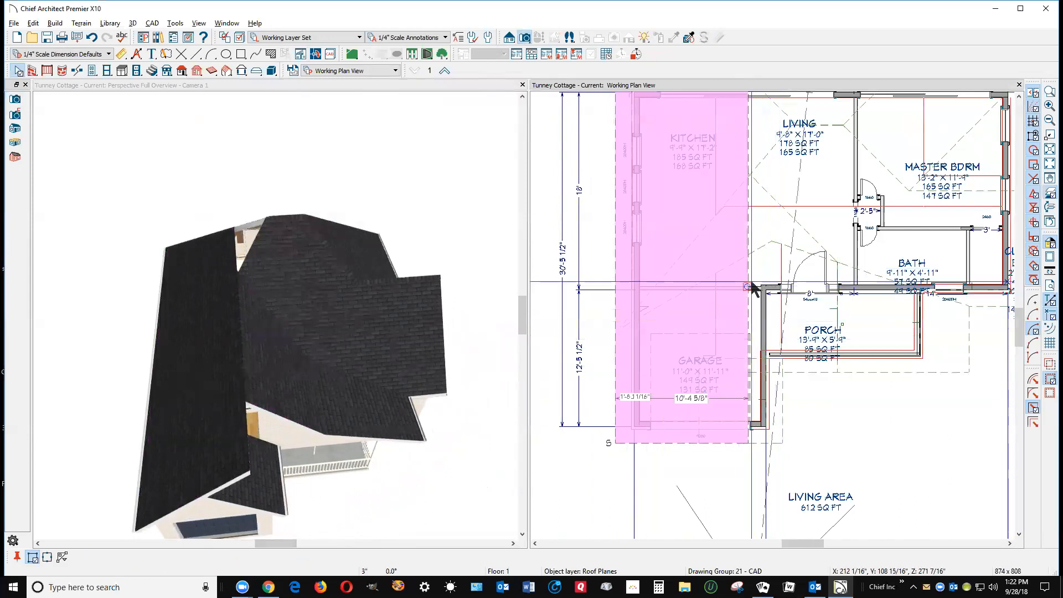
left_click_drag(748, 364, 668, 360)
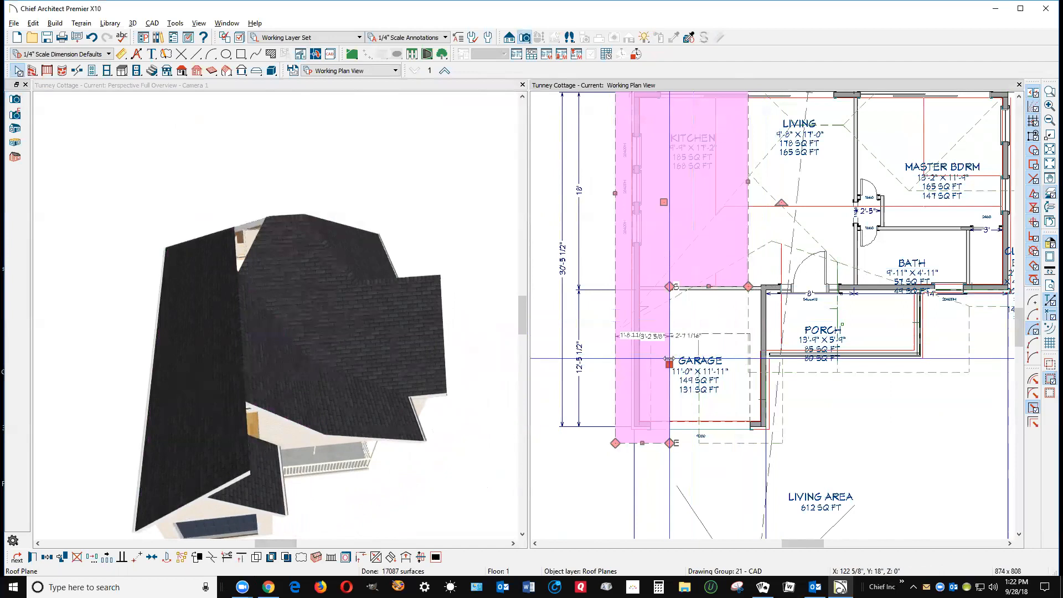
left_click(376, 557)
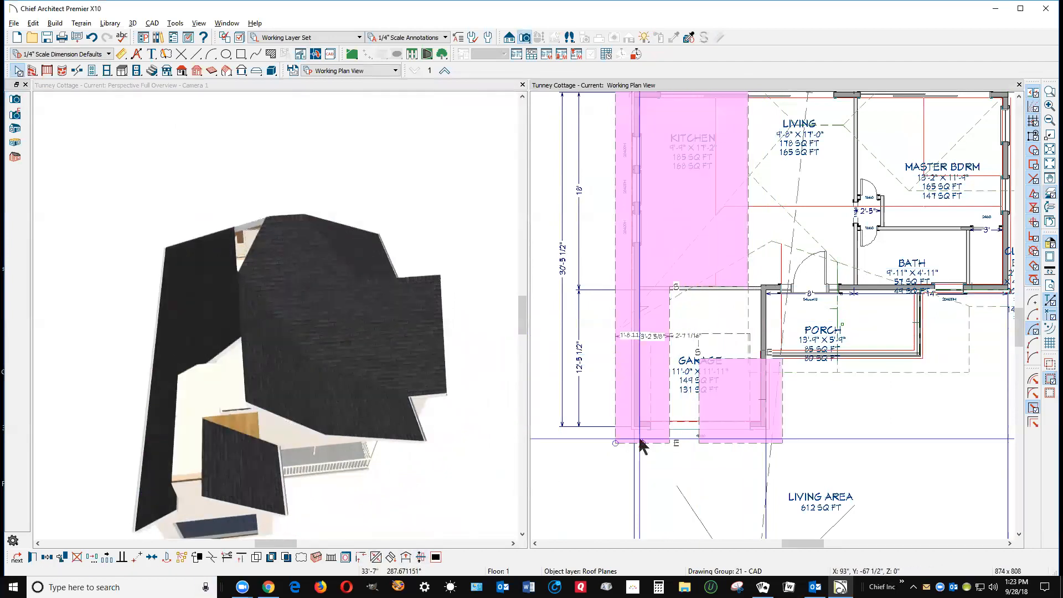
left_click(701, 406)
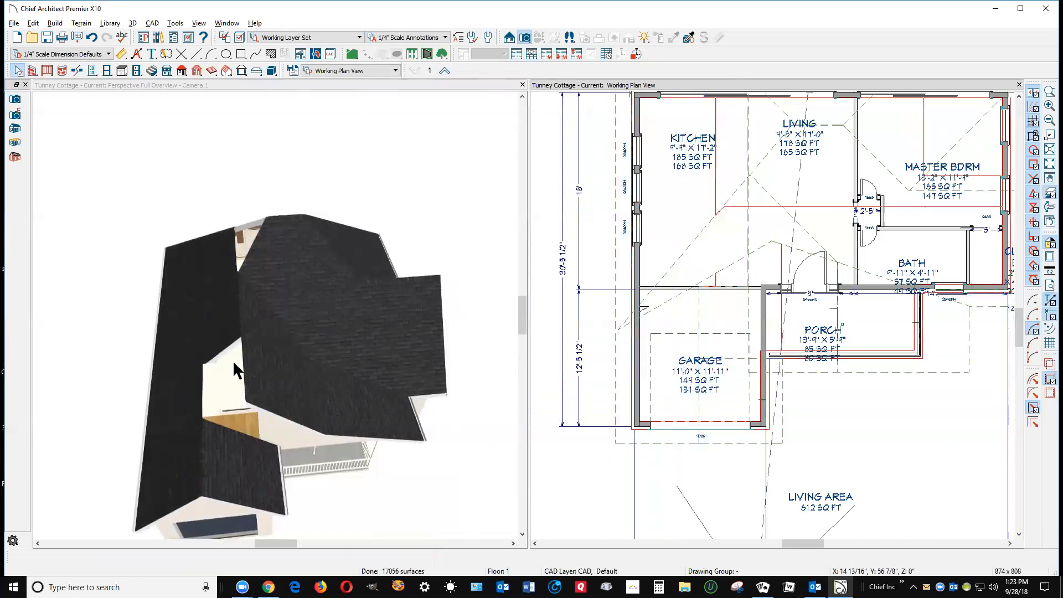
Move the kitchen-side plane's short stepped edge forward to the front corner of the main roof, covering the gap behind the garage
left_click(221, 349)
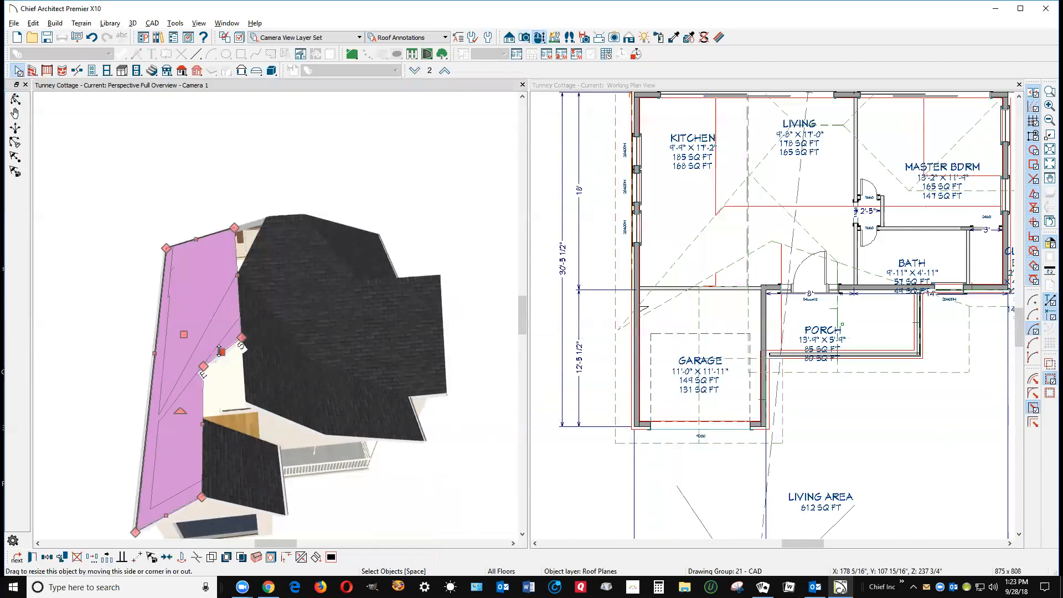
left_click_drag(242, 393, 247, 397)
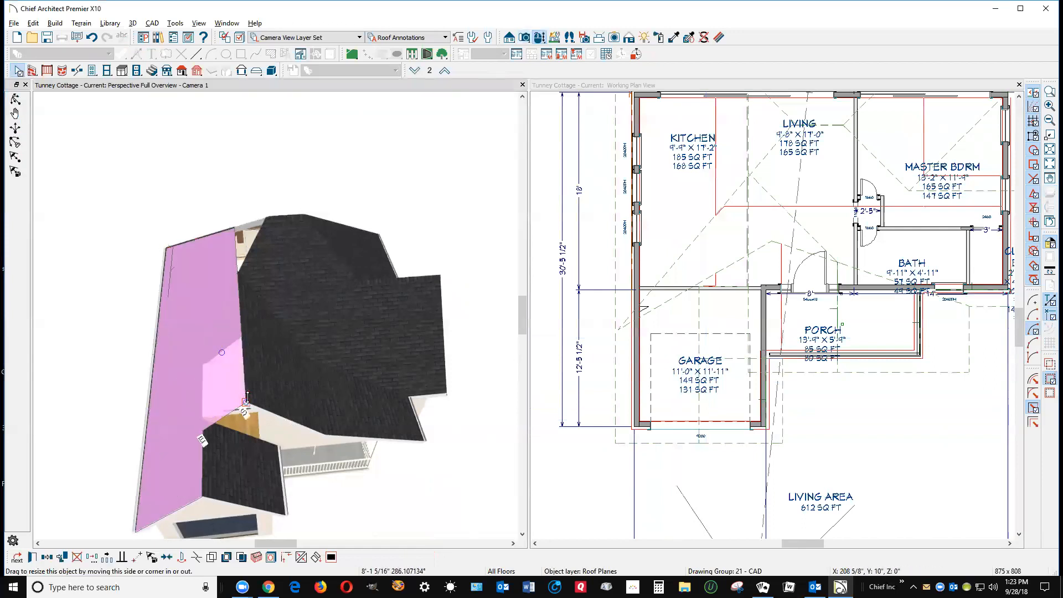
key("Escape")
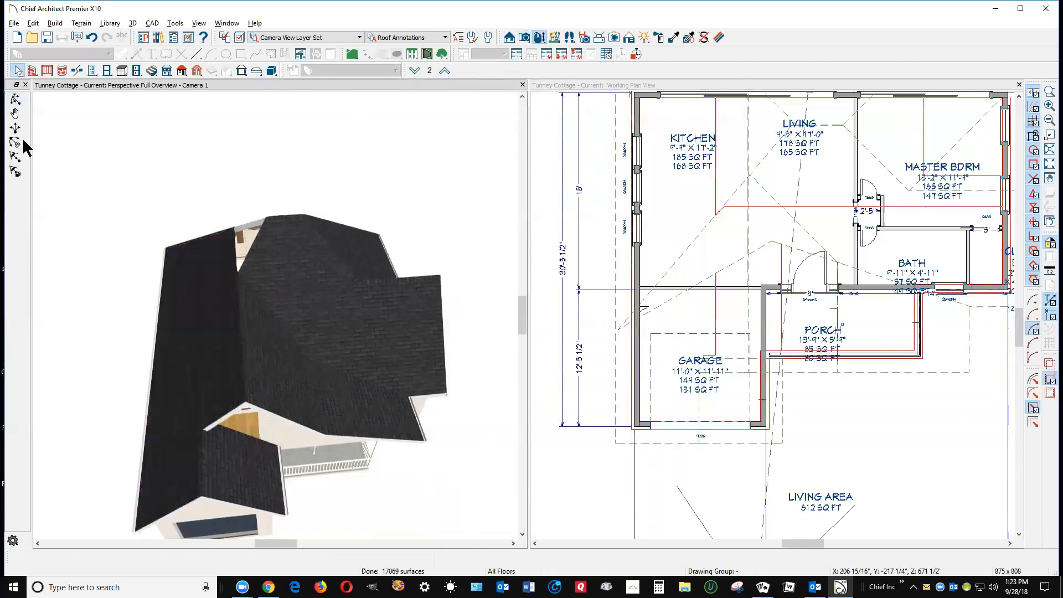
Break the kitchen-side plane's ridge edge at the front corner of the triangular opening and pull the rear segment up to the opening's peak
left_click(16, 98)
left_click_drag(70, 205, 237, 251)
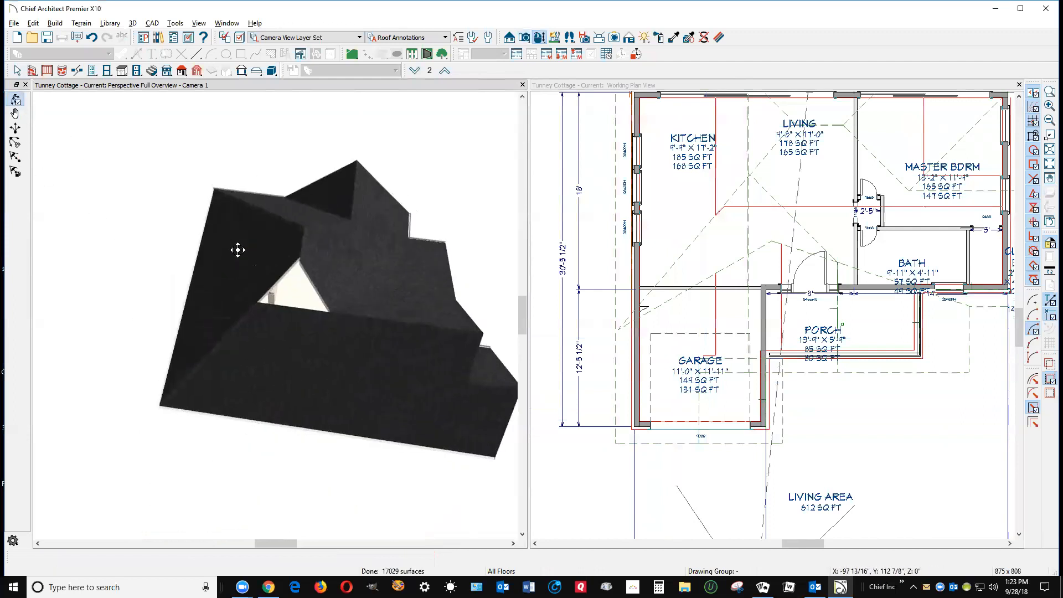
scroll(287, 292, "up", 3)
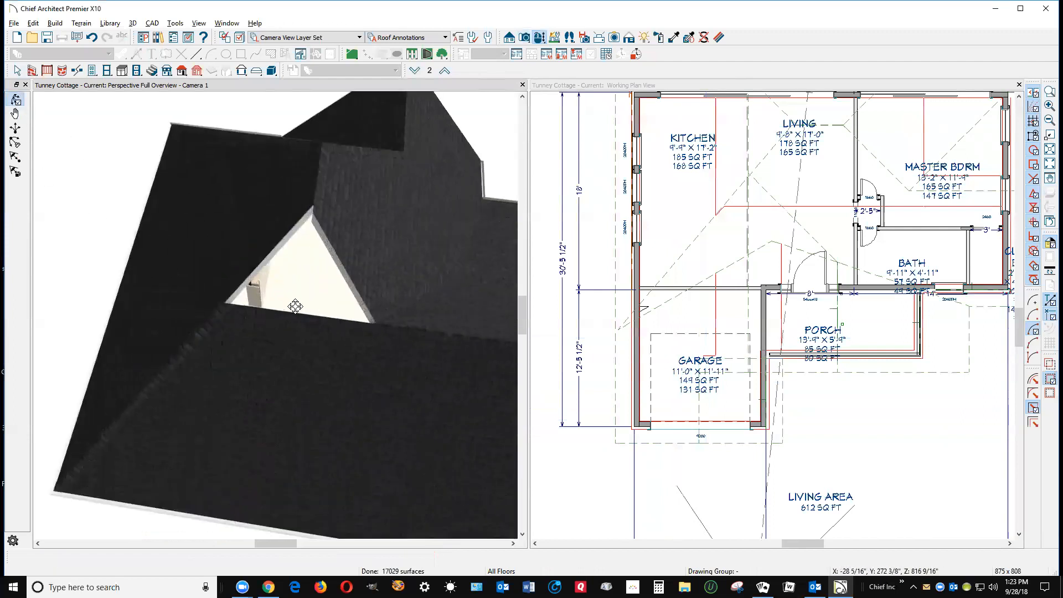
scroll(295, 306, "up", 1)
key("space")
left_click(298, 317)
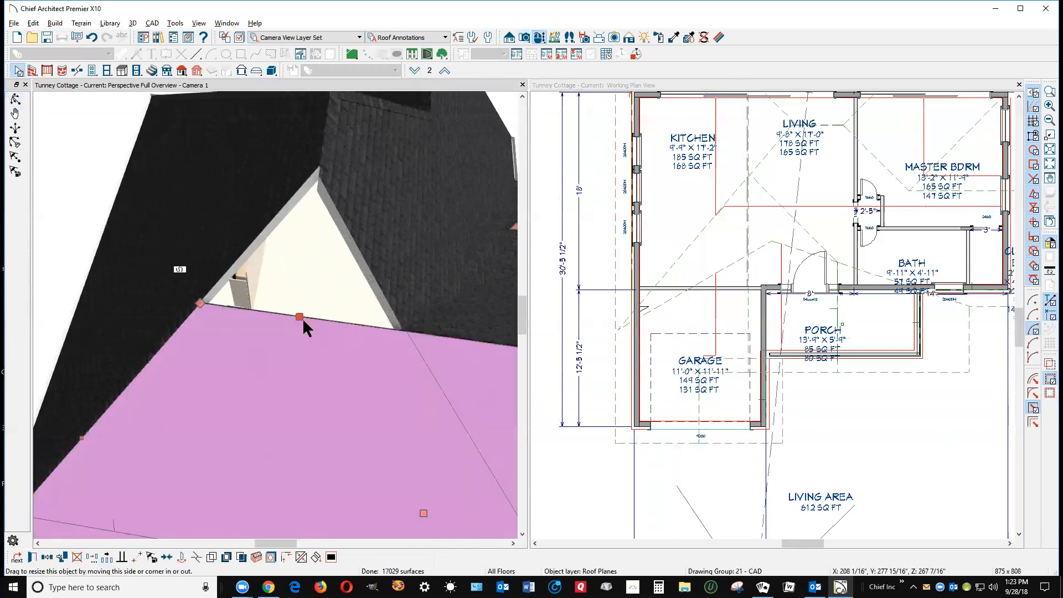
left_click(197, 557)
left_click(399, 331)
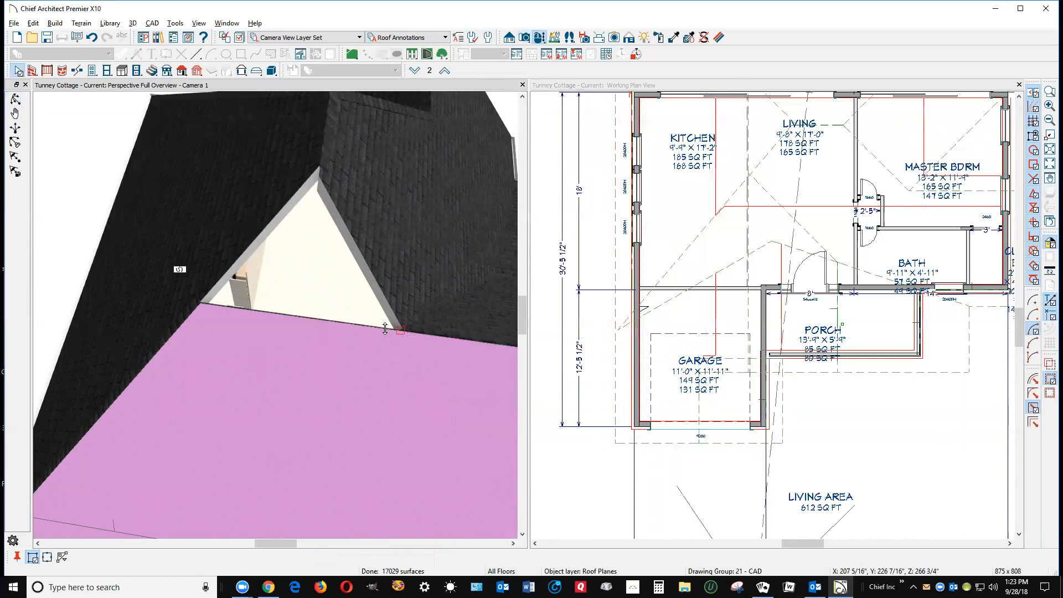
left_click_drag(227, 308, 317, 172)
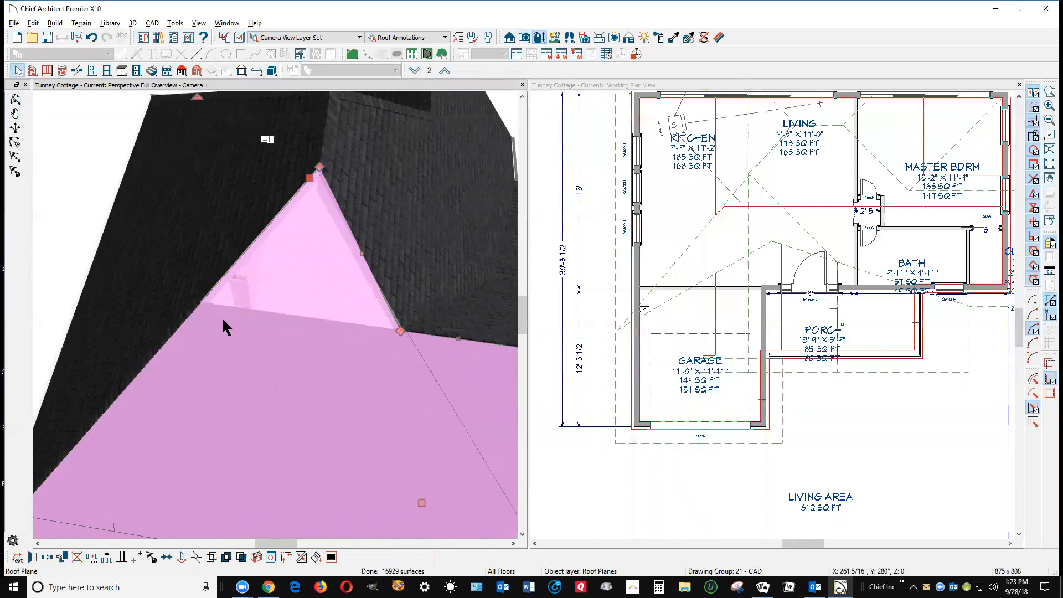
Join the reshaped segment of the kitchen-side plane to the adjoining rear hip roof plane
right_click(228, 299)
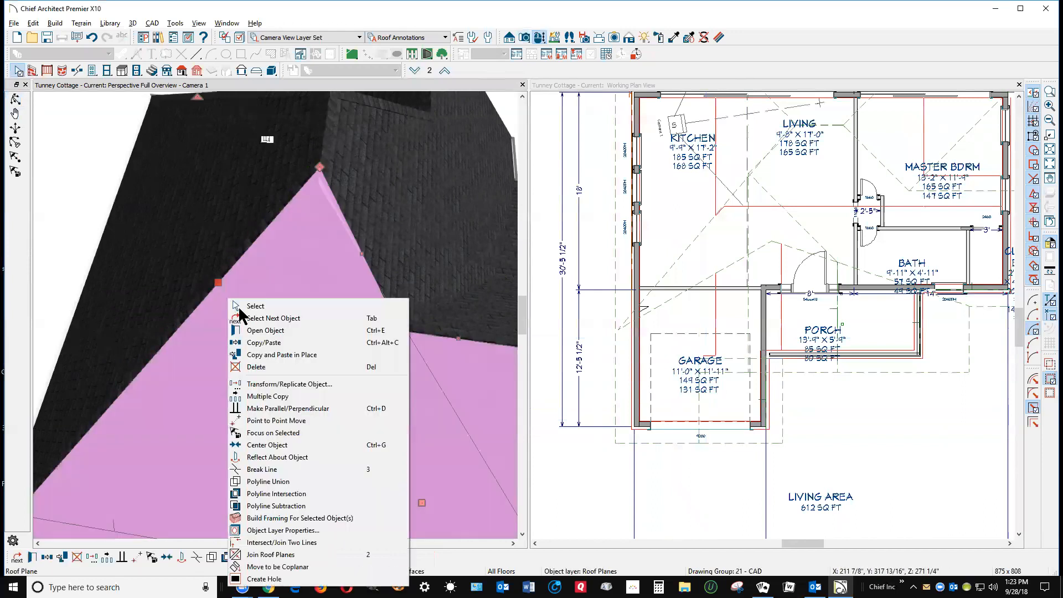
left_click(277, 554)
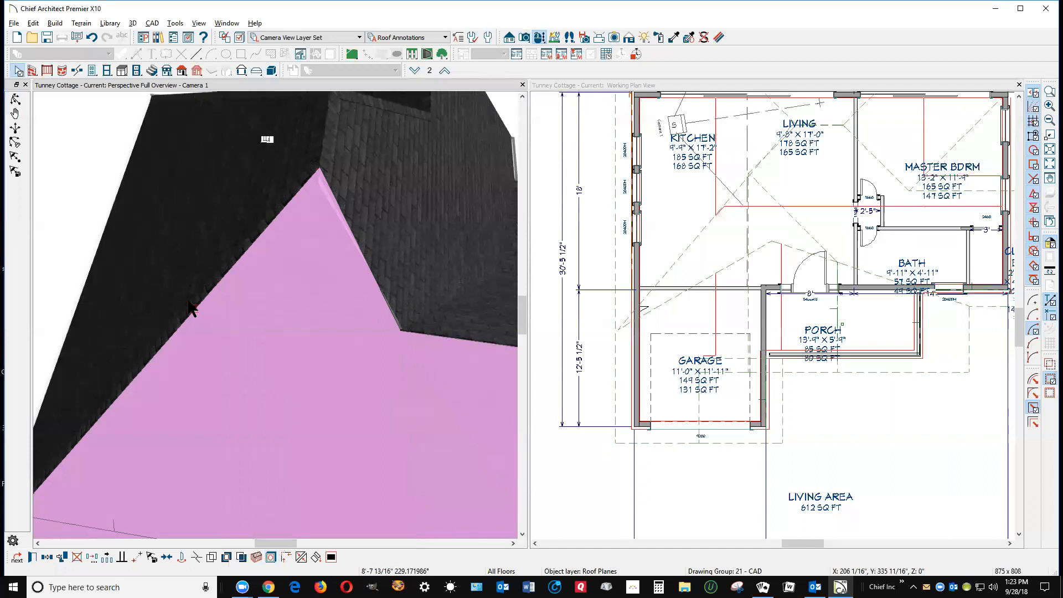
left_click(193, 309)
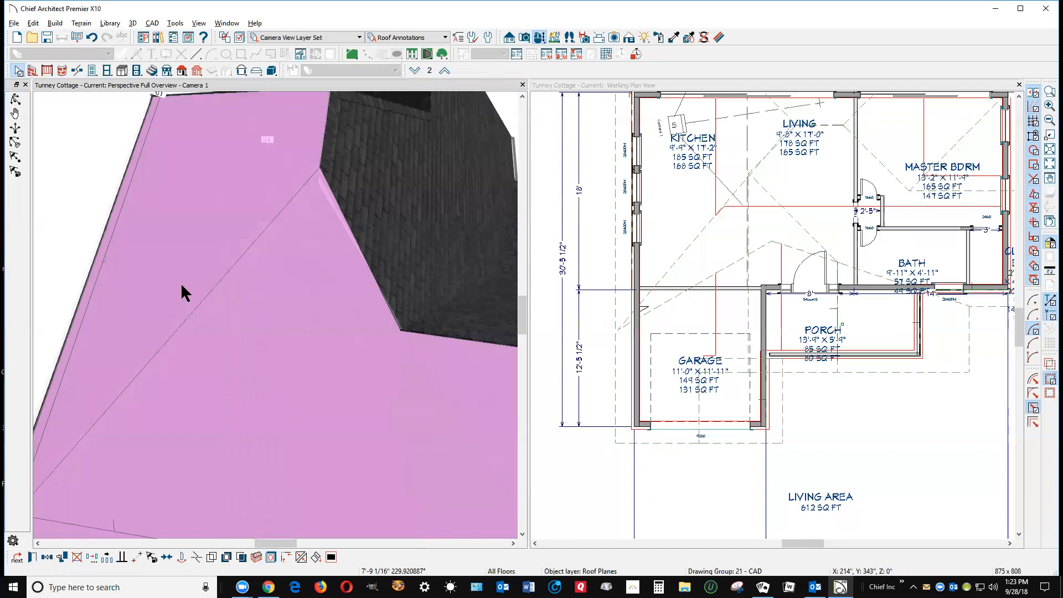
Join the main roof plane's sloping edge at the filled opening to the kitchen-side plane
left_click(339, 278)
left_click(304, 560)
left_click(381, 275)
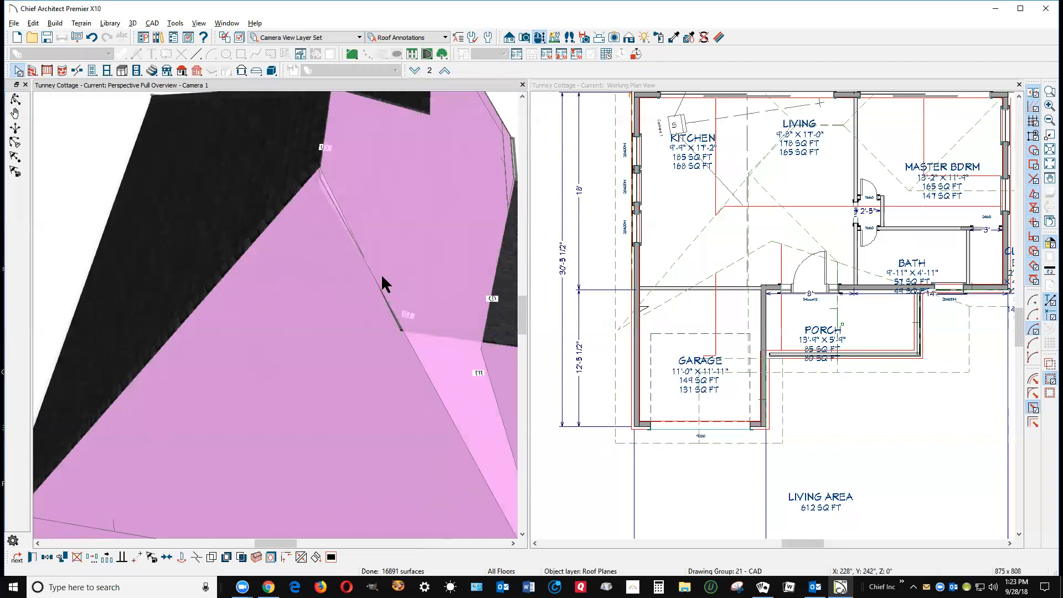
key("Escape")
Pull the main roof plane's stray pointed corner back from beyond the eave to where it meets the neighbouring planes
scroll(322, 258, "down", 3)
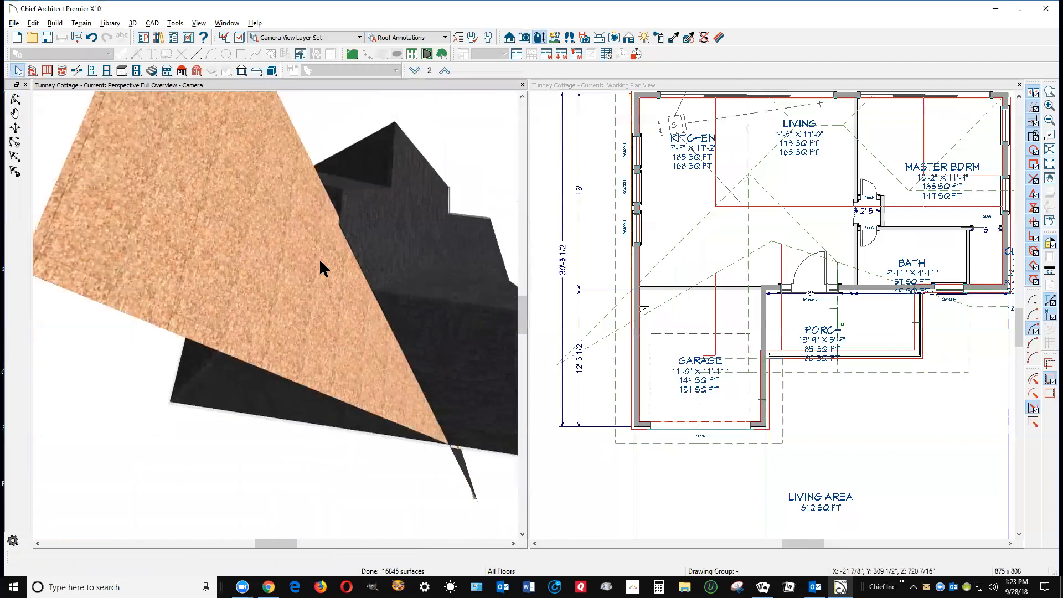
scroll(207, 238, "down", 2)
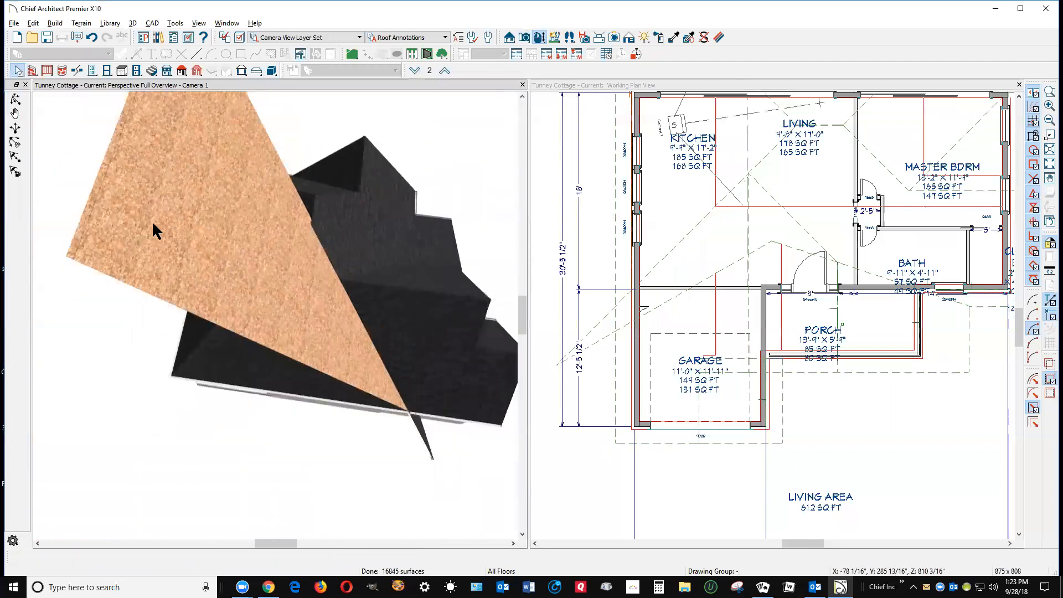
left_click(172, 249)
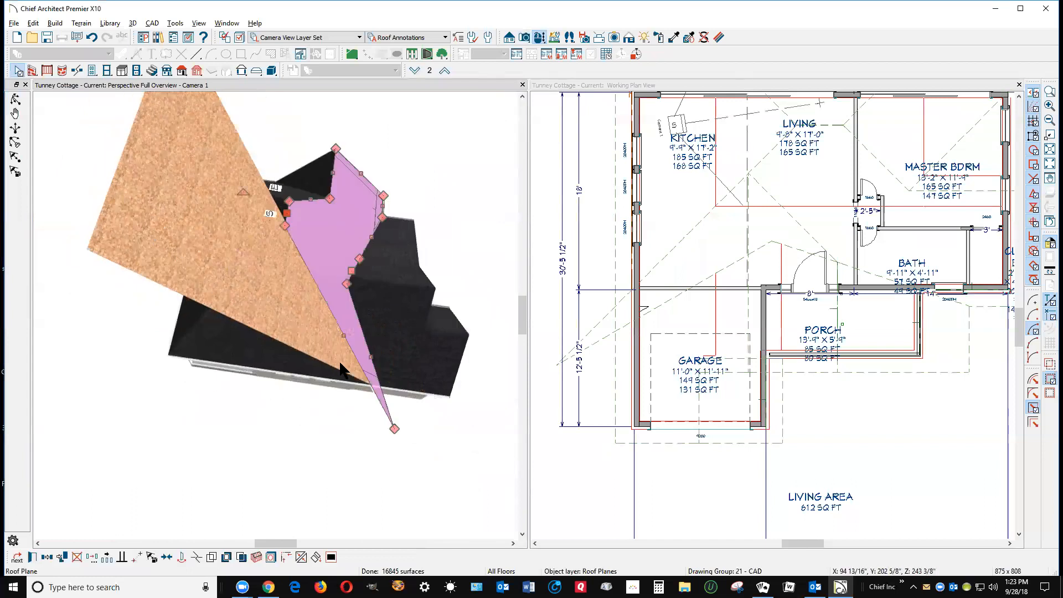
key("Escape")
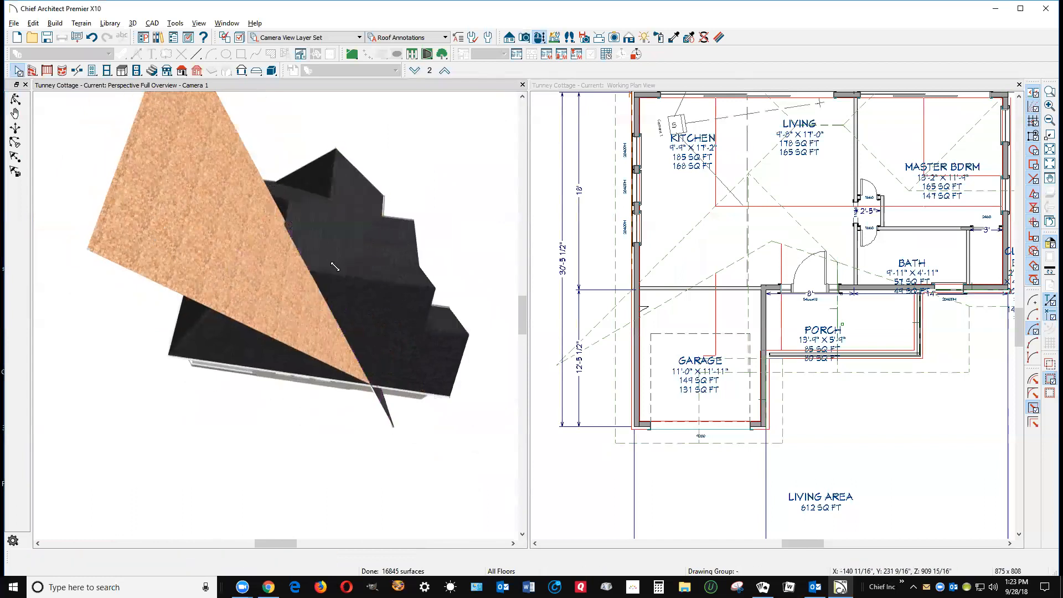
left_click(317, 234)
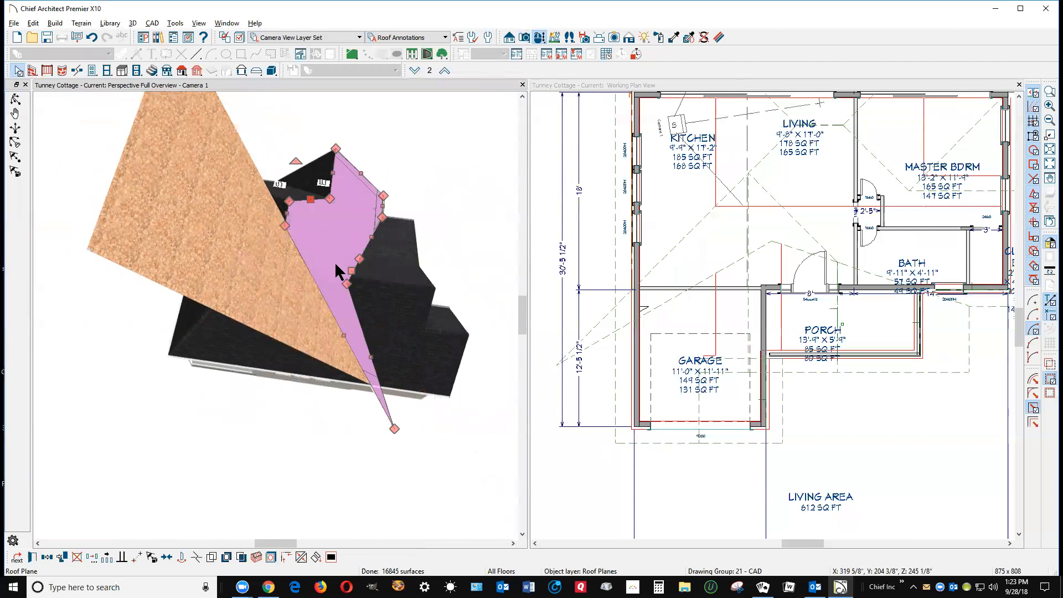
left_click_drag(394, 428, 303, 270)
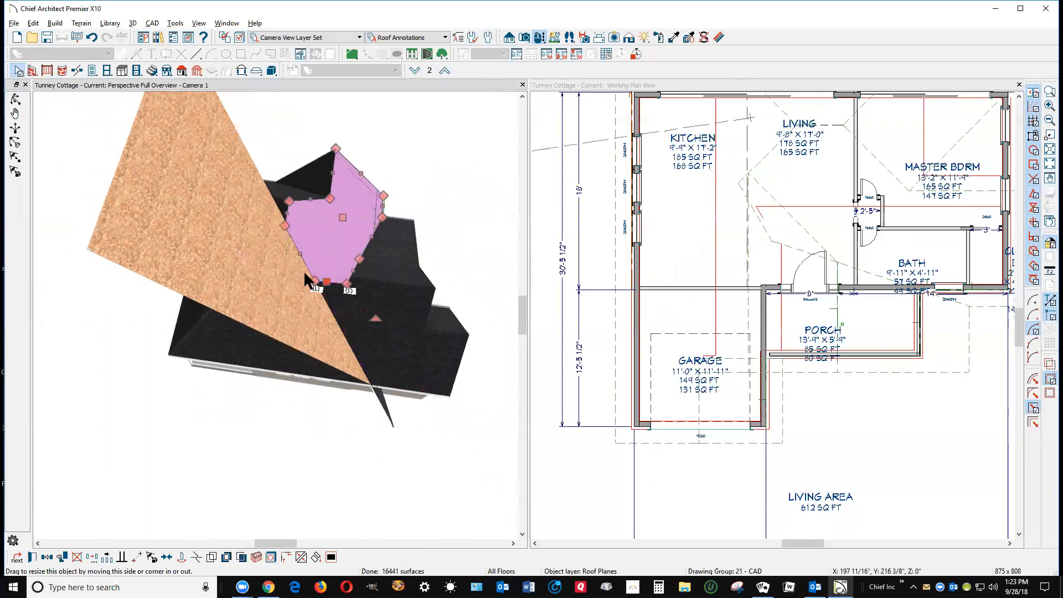
scroll(299, 252, "up", 5)
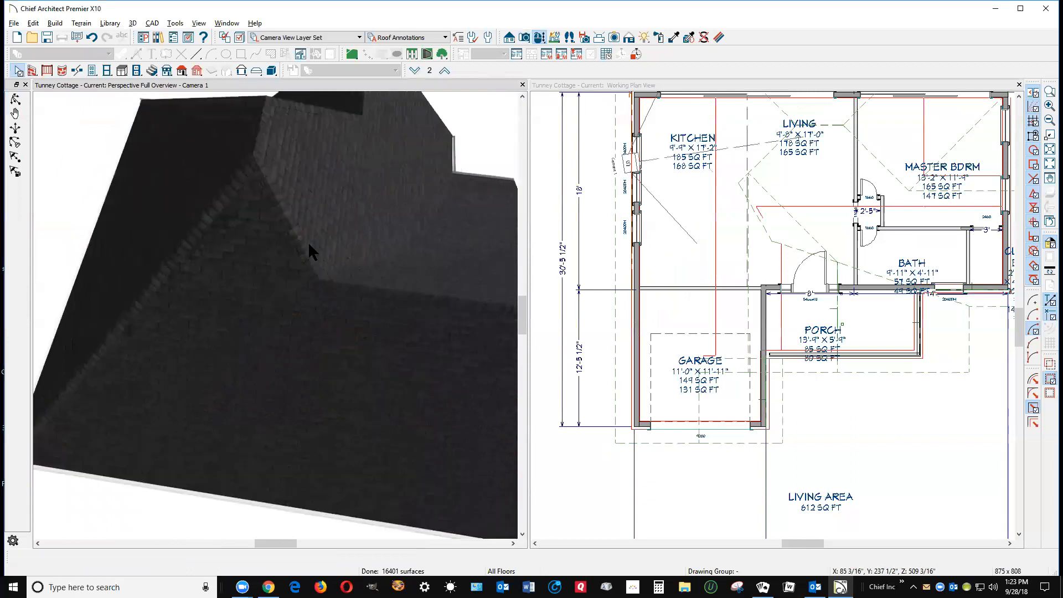
Rejoin the main roof plane's hip edge to the kitchen-side roof plane
right_click(305, 245)
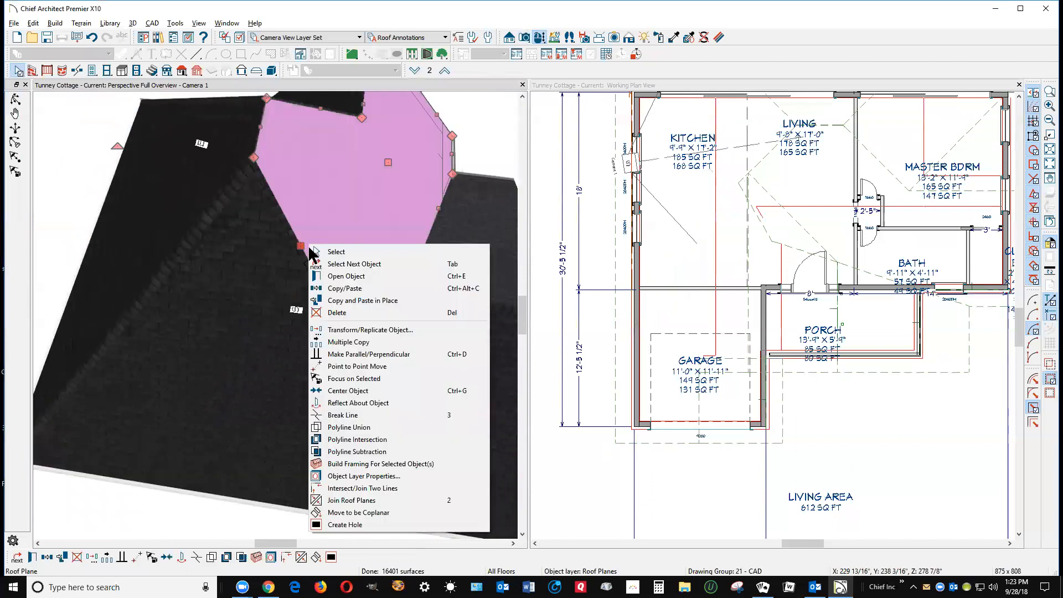
left_click(339, 512)
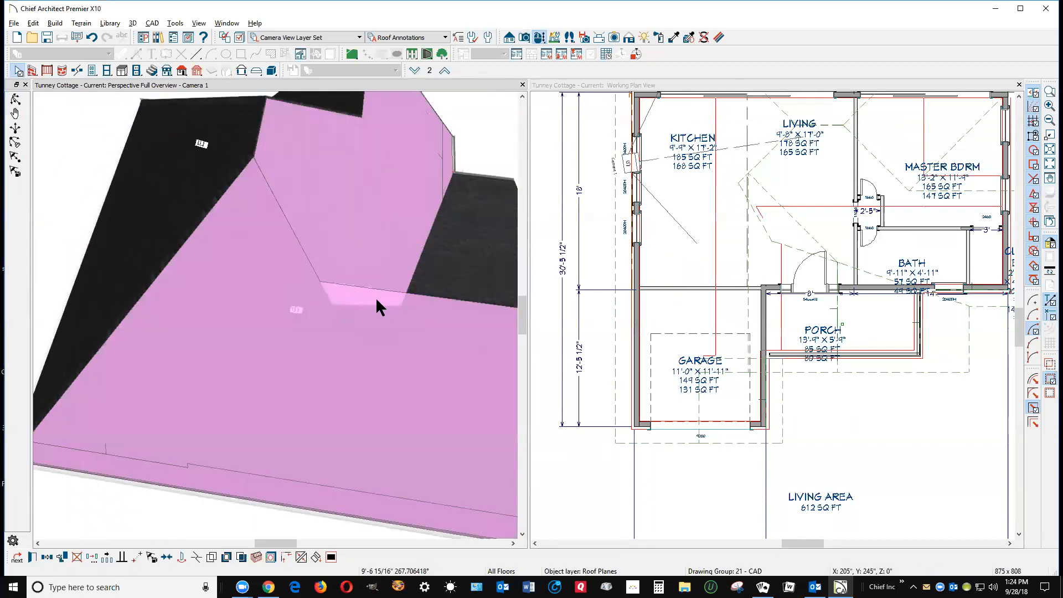
left_click(385, 296)
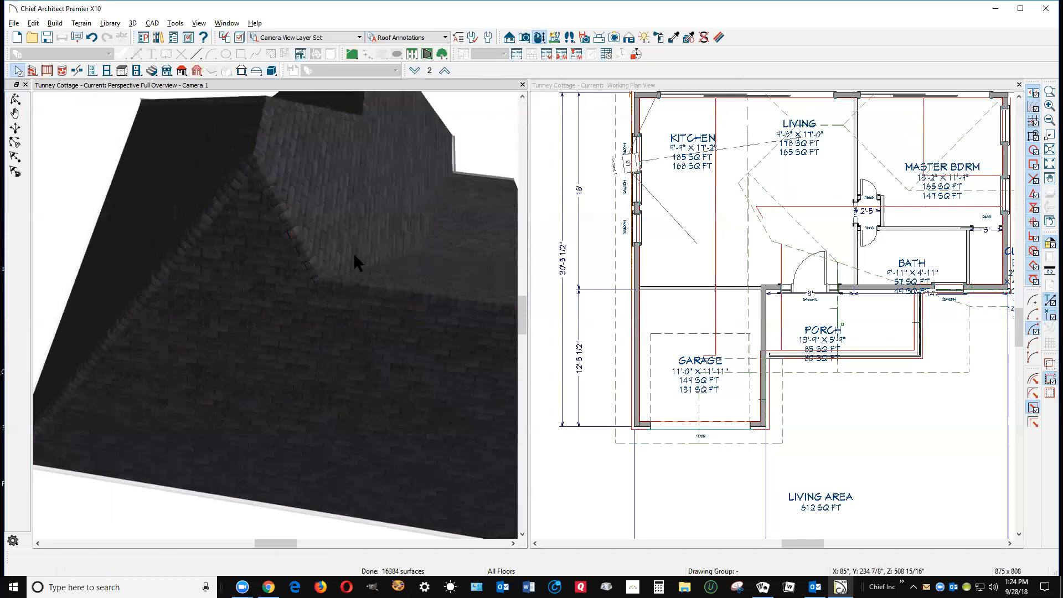
Collapse the main roof plane's extra valley corners onto its hip tip and the porch eave corner, leaving one straight valley edge
left_click(354, 239)
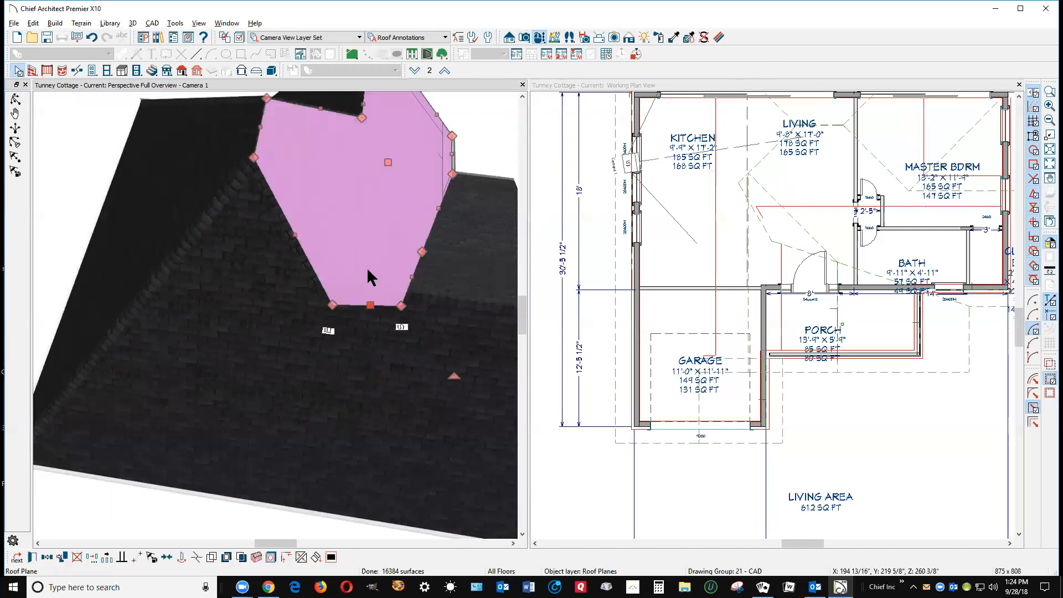
left_click_drag(401, 305, 330, 303)
left_click_drag(423, 259, 419, 257)
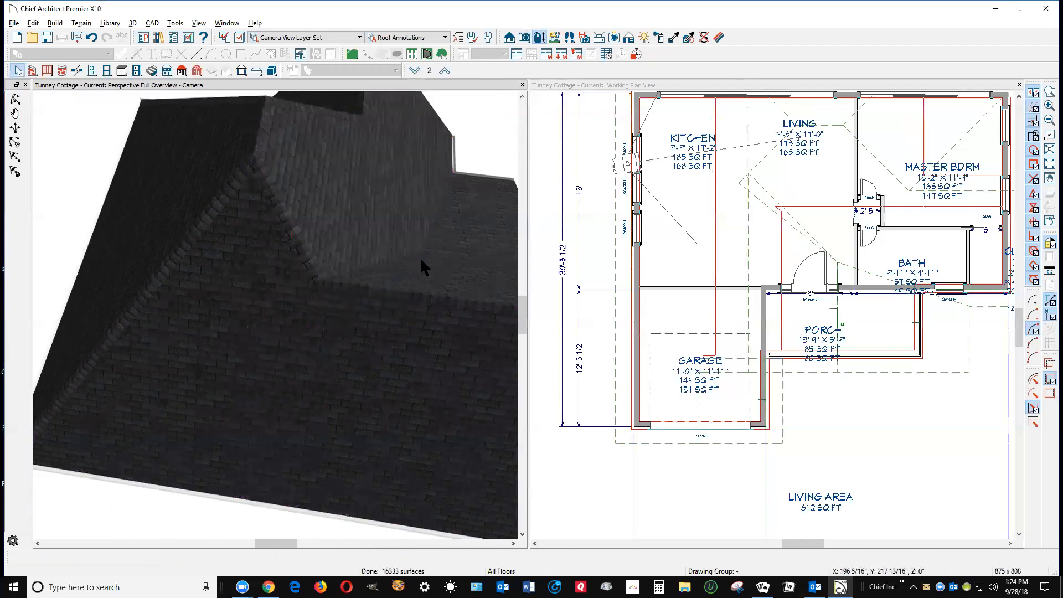
left_click(360, 229)
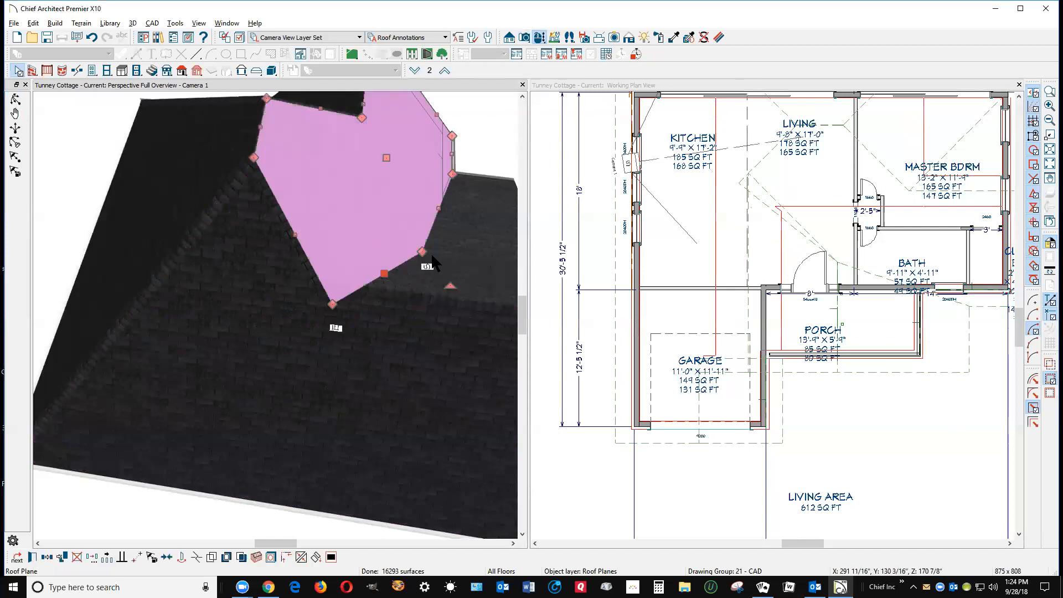
left_click_drag(422, 251, 452, 172)
left_click_drag(403, 229, 403, 236)
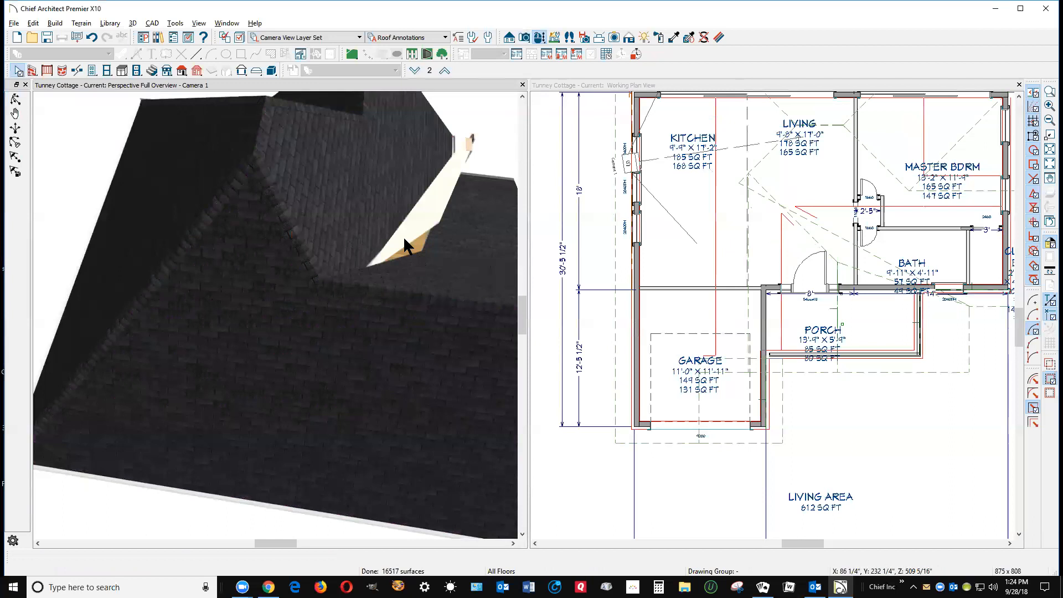
Join the shallow porch roof plane's inner edge to the main roof plane
right_click(426, 259)
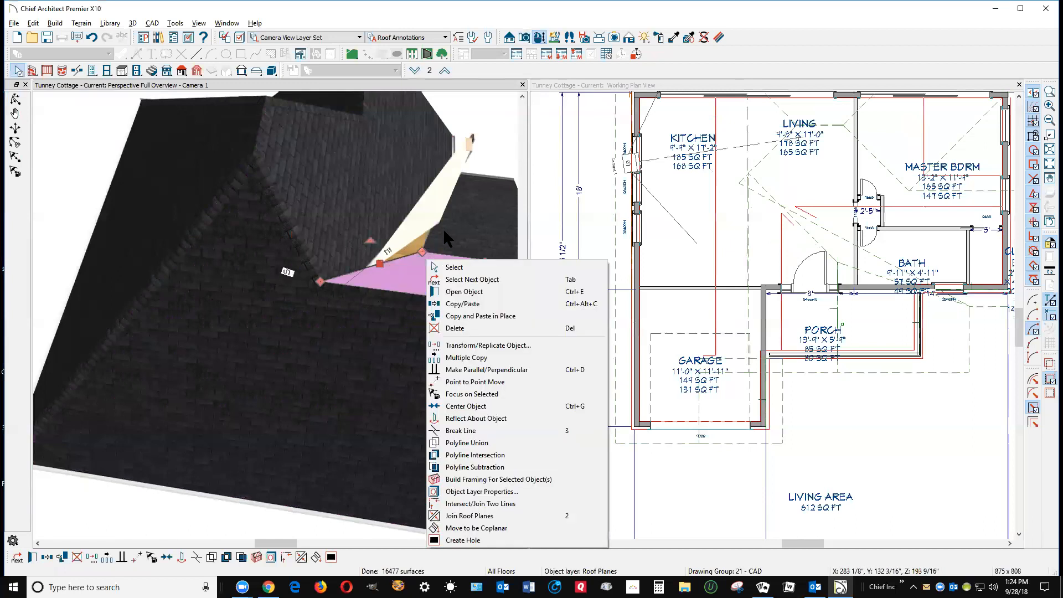
right_click(443, 232)
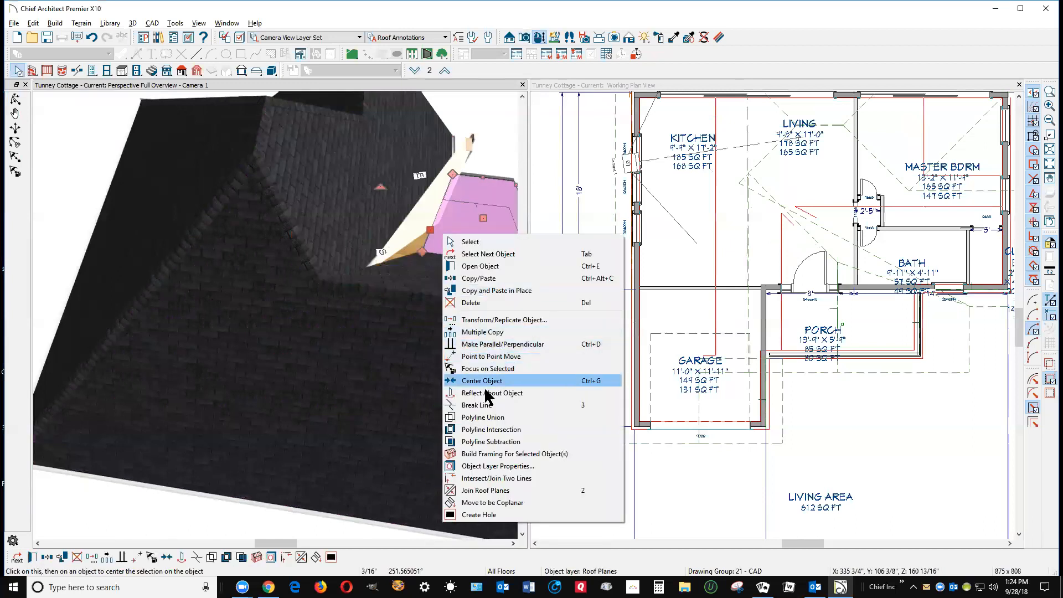
left_click(486, 491)
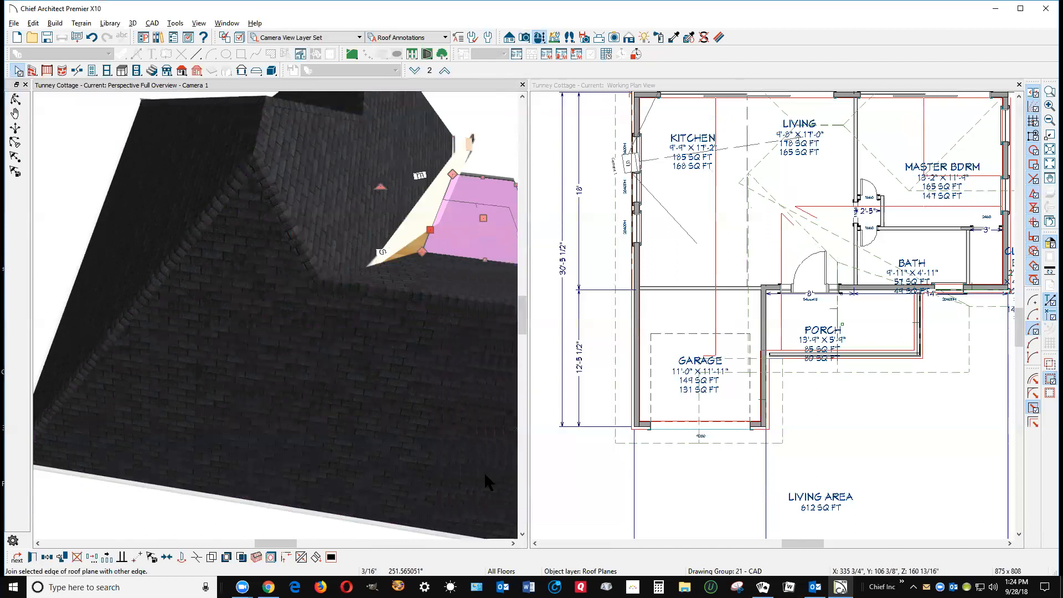
left_click(427, 189)
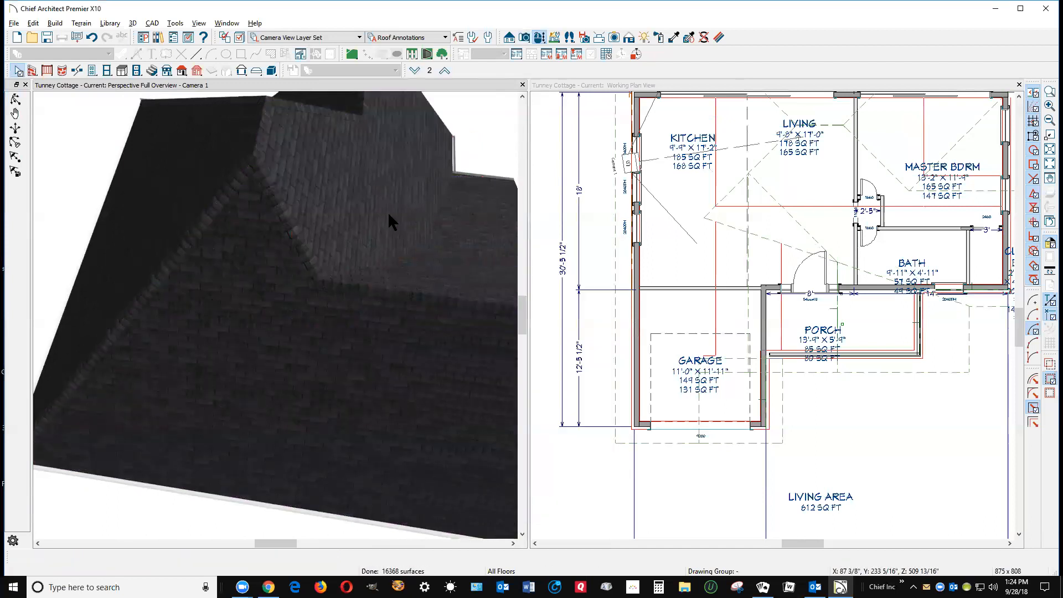
Break the main roof plane's valley edge in the floor plan where the steep gable plane meets the shallower porch plane
left_click(388, 216)
left_click(215, 503)
left_click(758, 234)
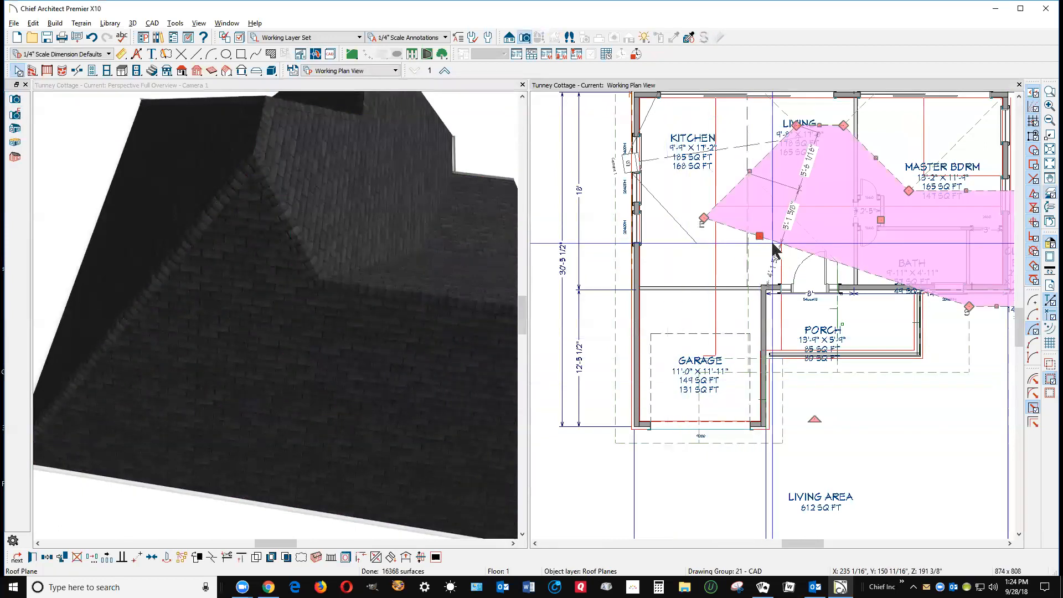
left_click(221, 561)
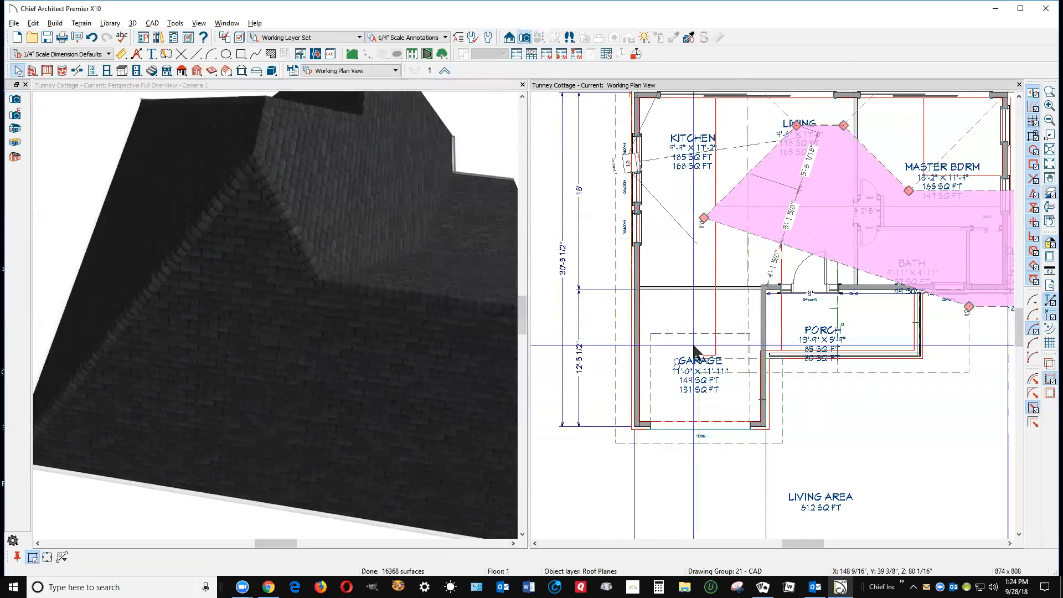
left_click(732, 300)
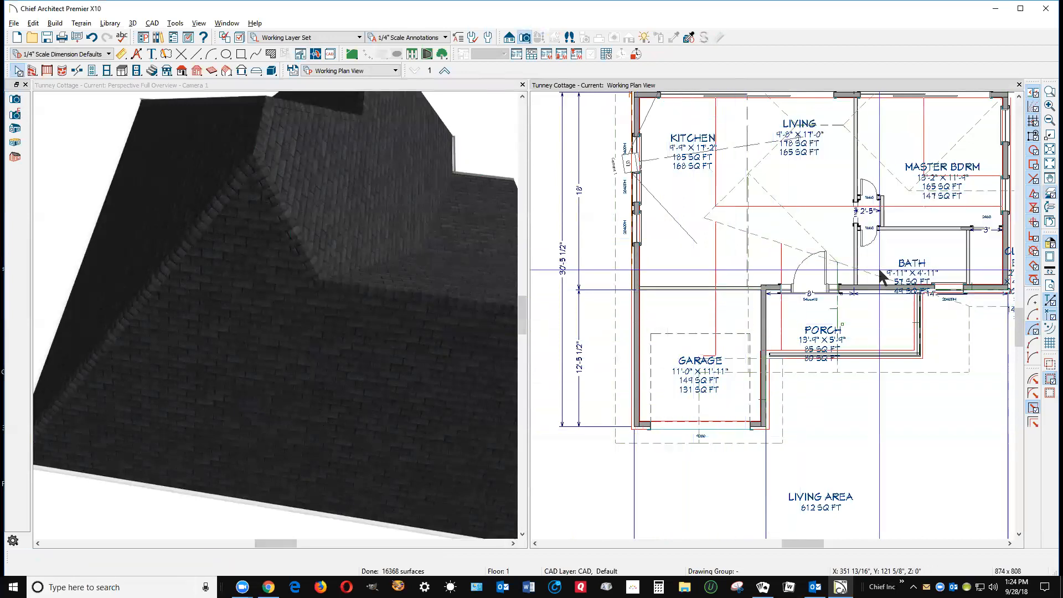
left_click(771, 241)
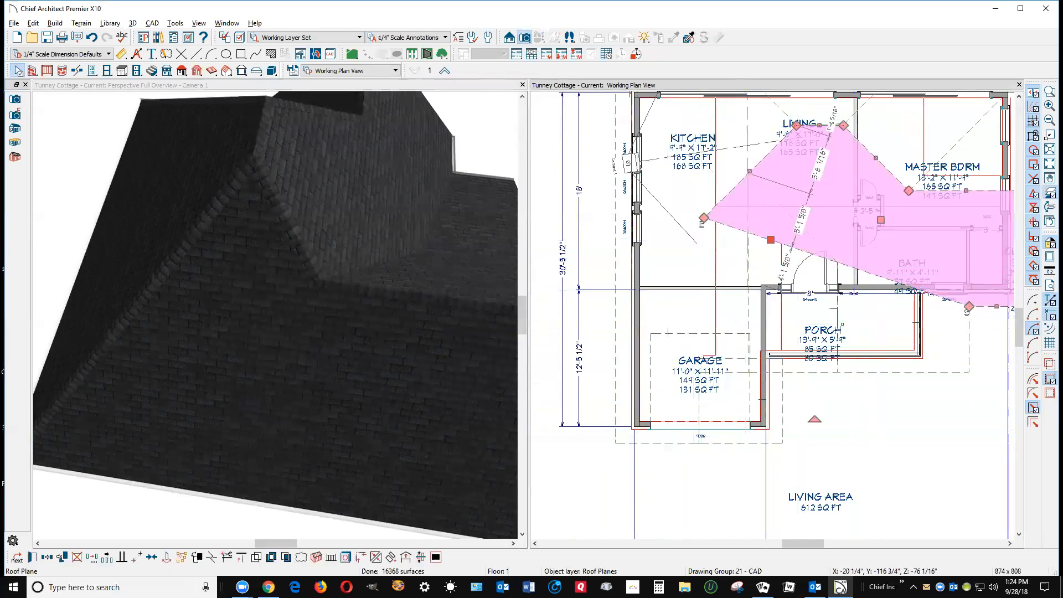
left_click(227, 558)
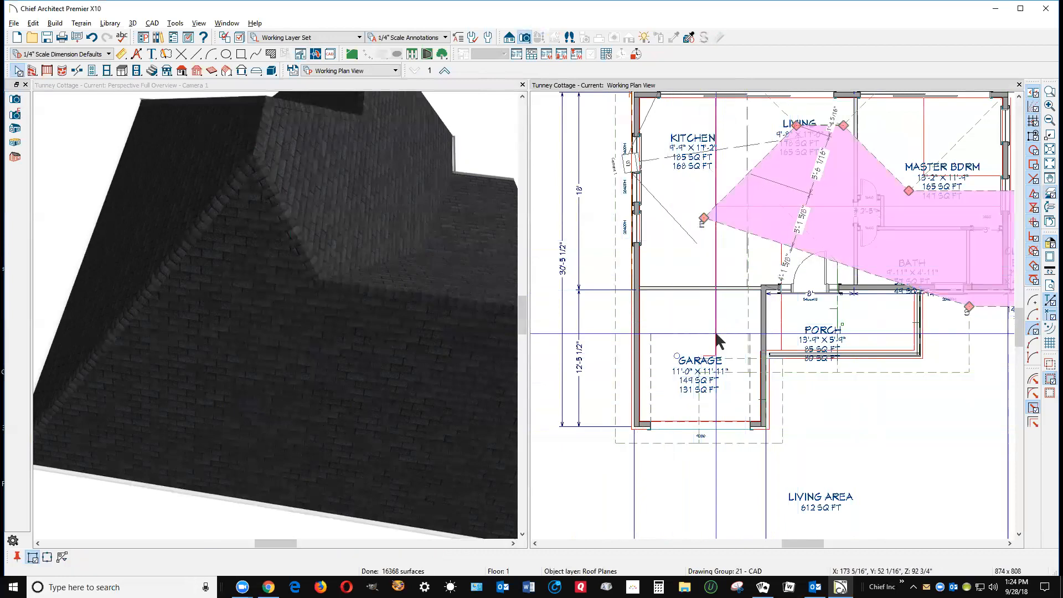
left_click(838, 263)
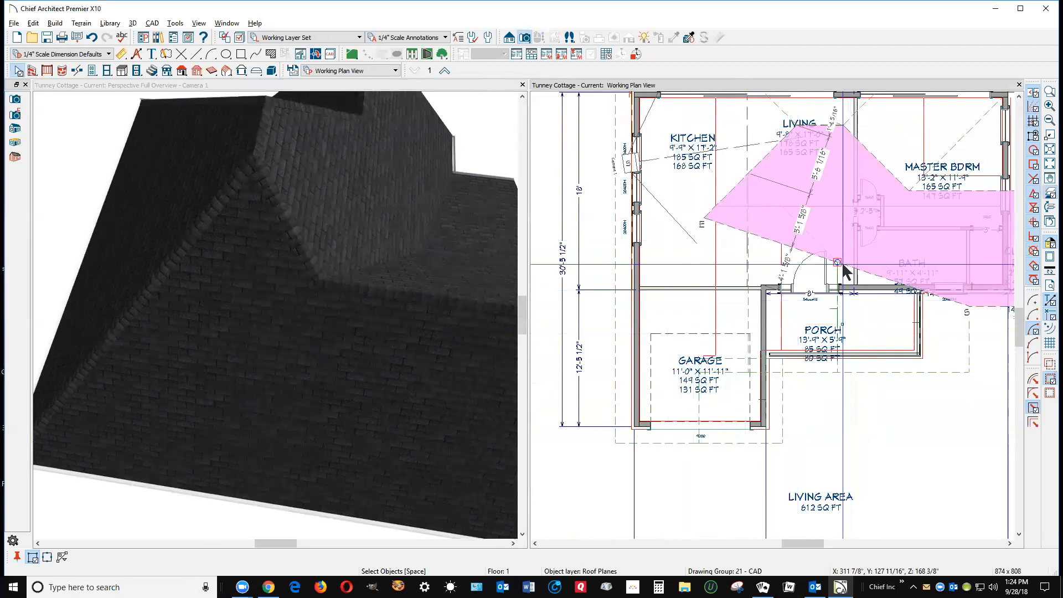
Pull the main roof plane's pointed kitchen corner back up along the hip in the floor plan
left_click(751, 239)
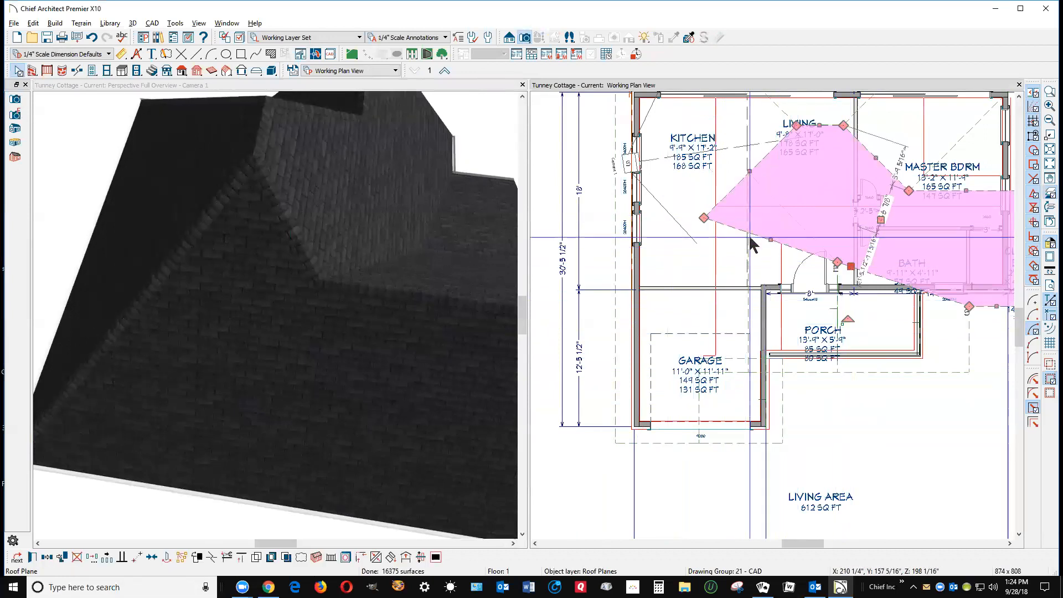
left_click_drag(703, 218, 761, 161)
key("Escape")
Join the steep porch-side gable plane's valley edge to the main roof plane's shortened segment
right_click(771, 198)
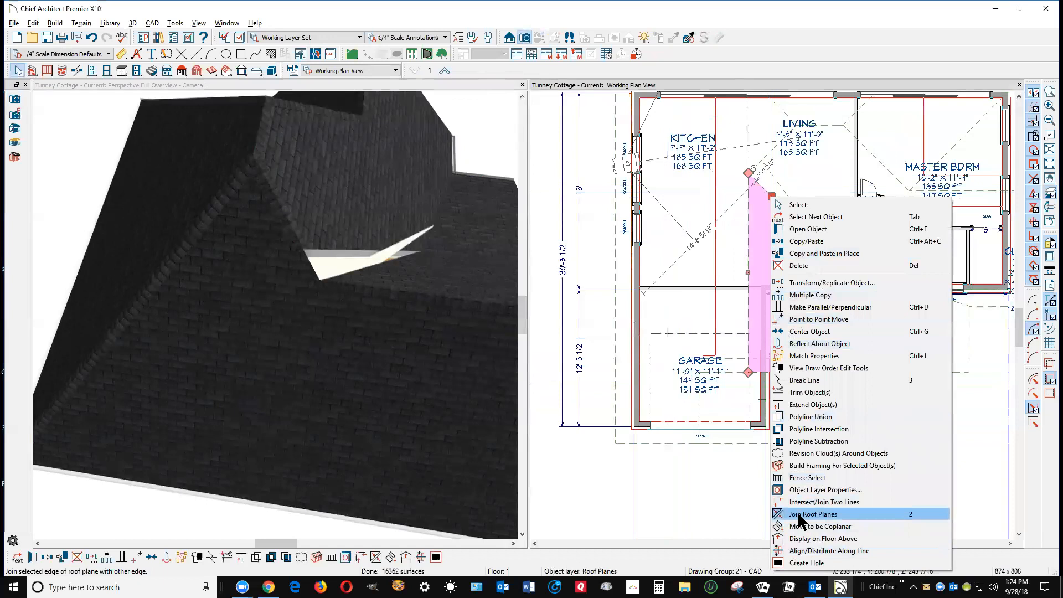
left_click(800, 515)
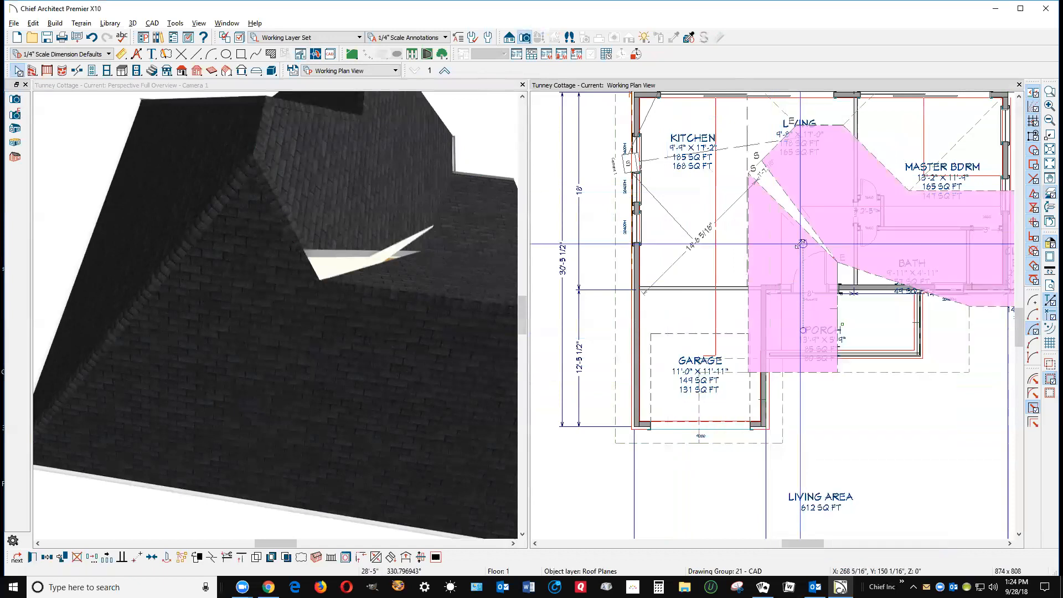
left_click(796, 213)
key("Escape")
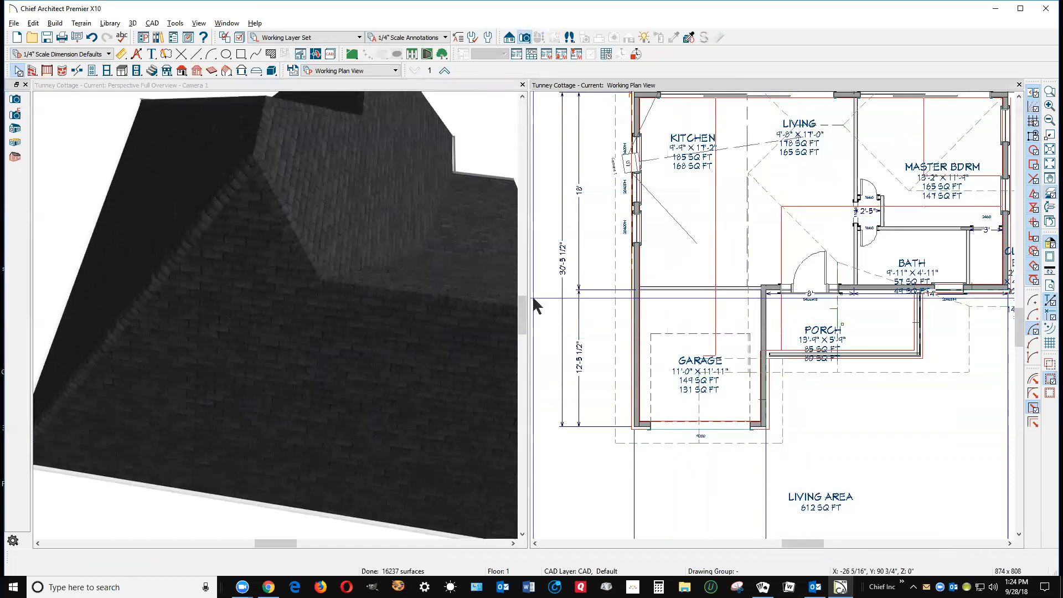
Extend the upper front wall across the opening above the garage roof and raise its top edge to the gable's peak
scroll(536, 297, "down", 1)
scroll(410, 286, "down", 2)
scroll(409, 288, "down", 2)
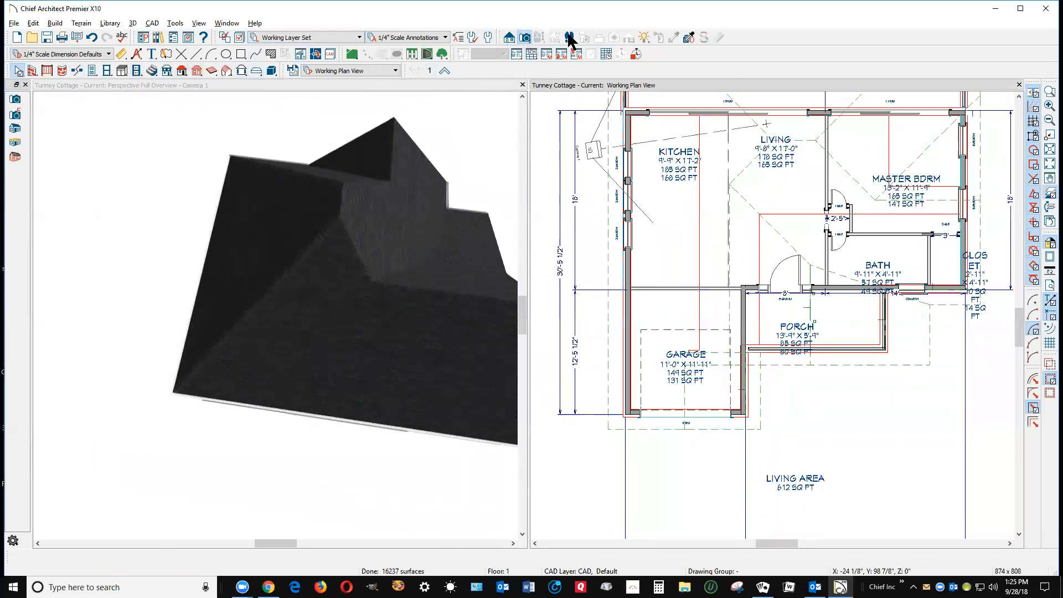
left_click(107, 117)
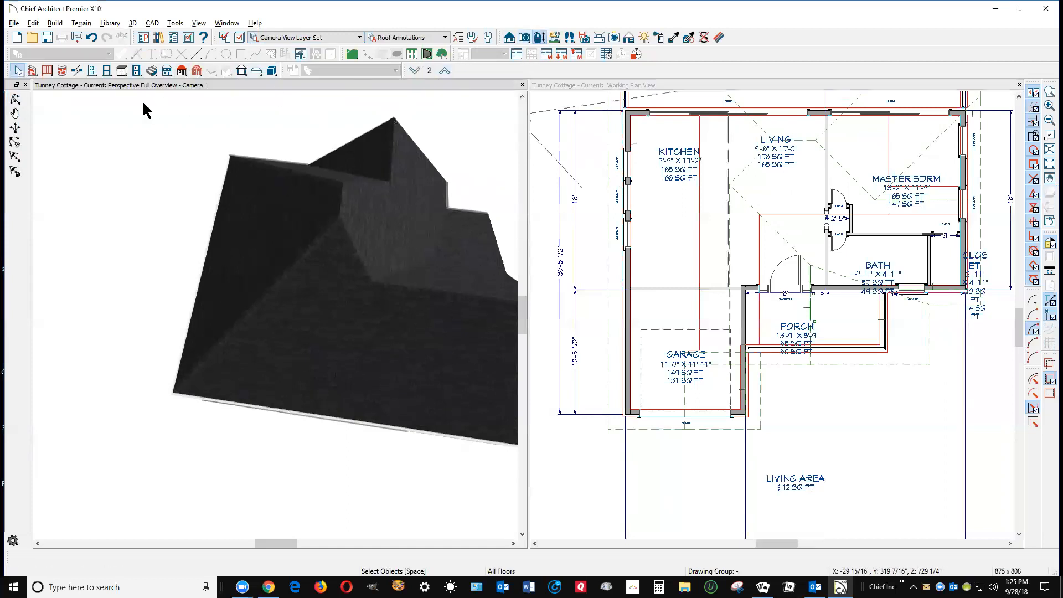
left_click(15, 107)
left_click_drag(230, 157, 322, 330)
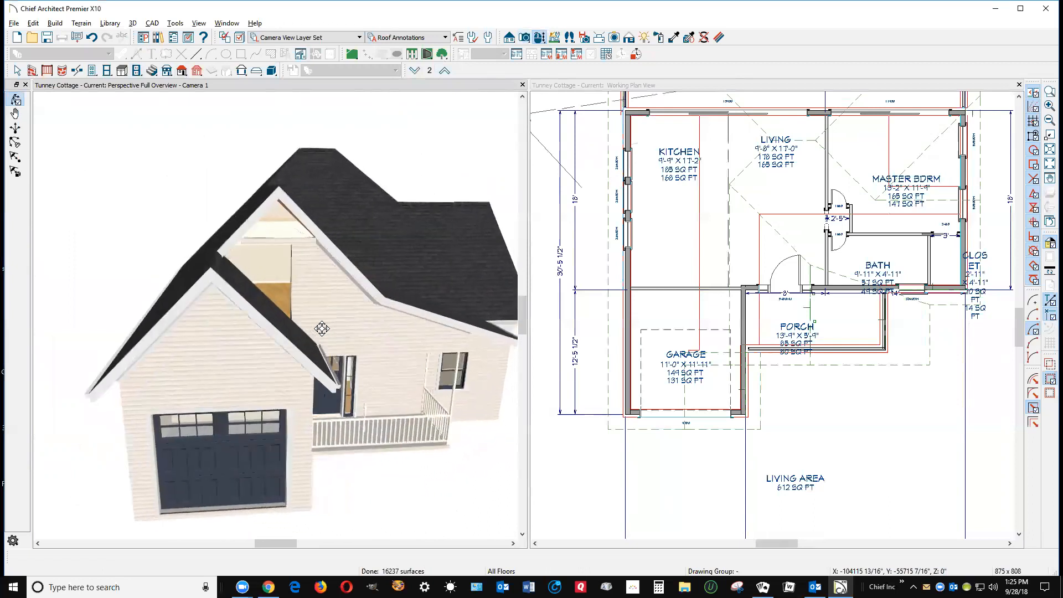
scroll(299, 274, "up", 3)
key("space")
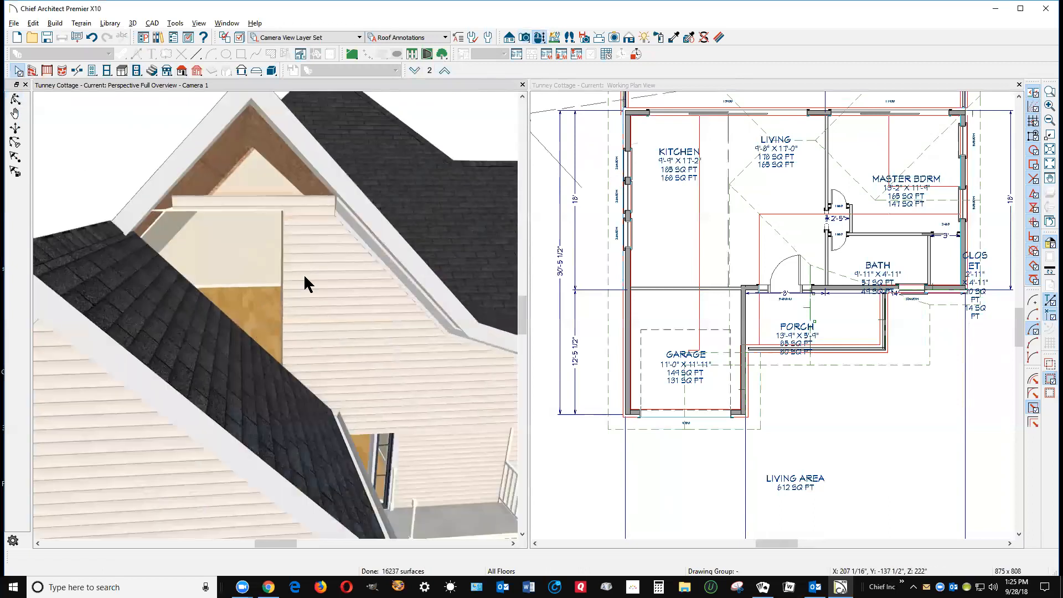
left_click(303, 273)
left_click_drag(291, 280, 113, 268)
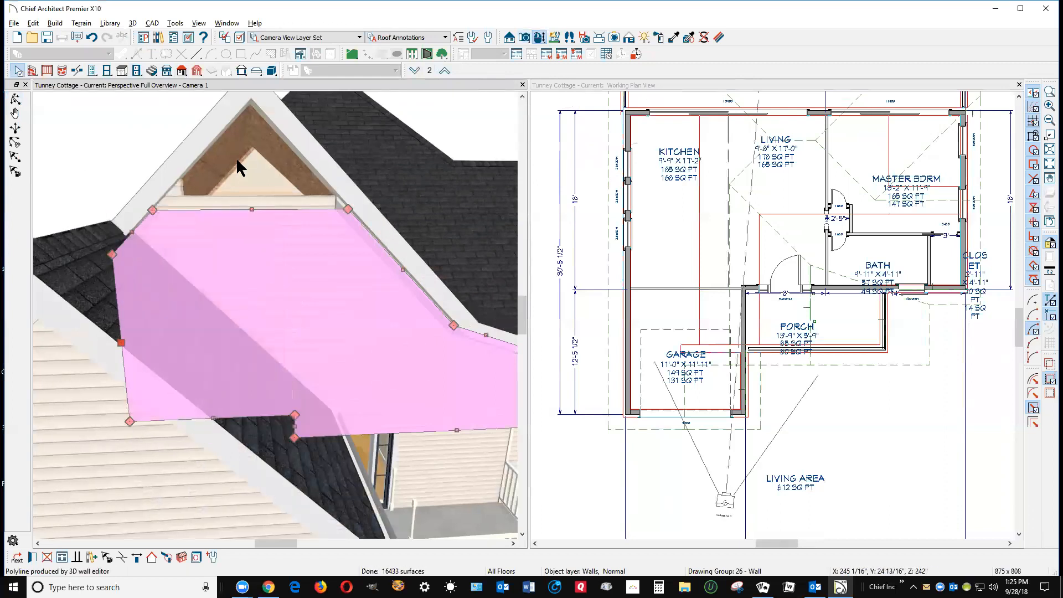
left_click_drag(252, 211, 249, 101)
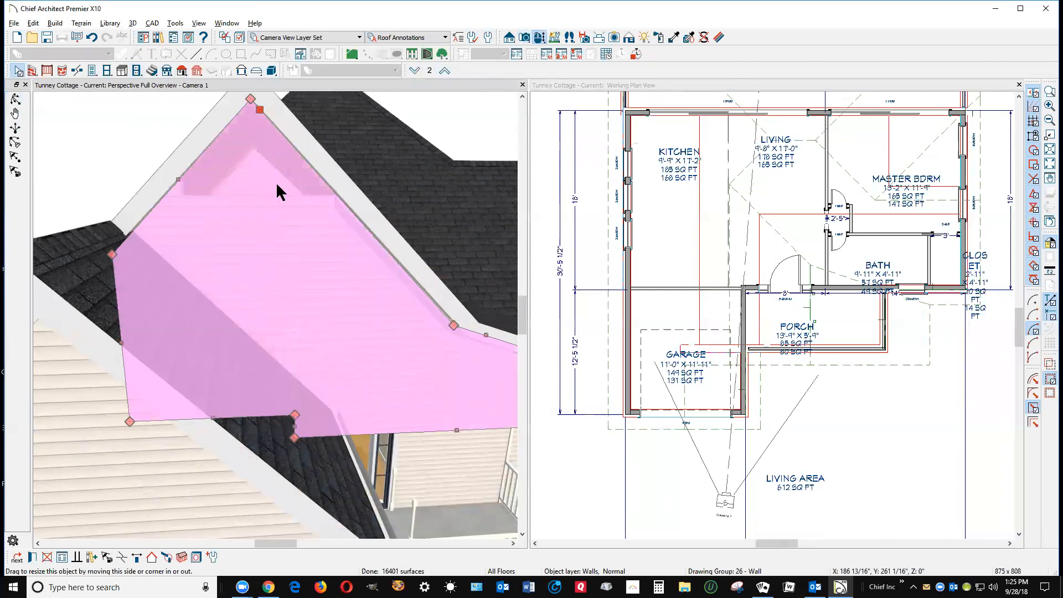
Inspect the roof and the filled front gable from the front, porch side and garage side
scroll(276, 183, "down", 5)
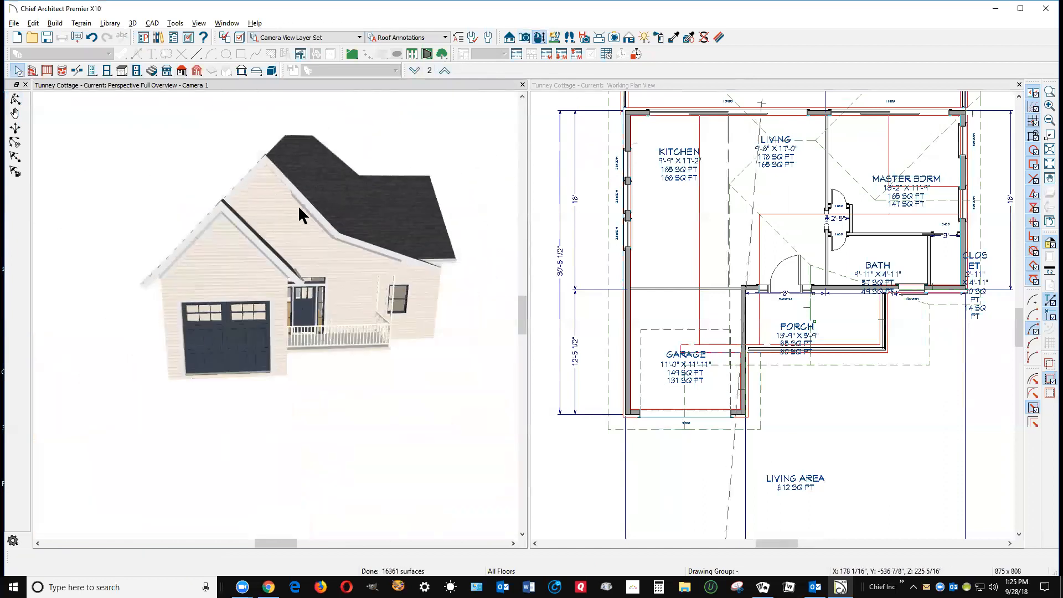
scroll(332, 210, "up", 2)
left_click(15, 98)
left_click_drag(207, 233, 186, 242)
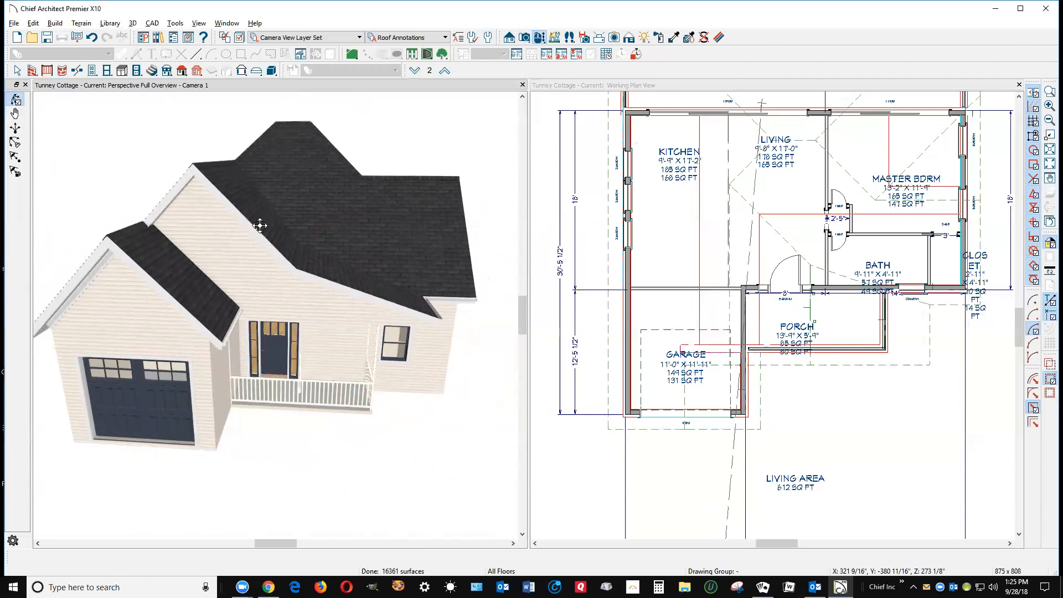
left_click_drag(254, 229, 276, 228)
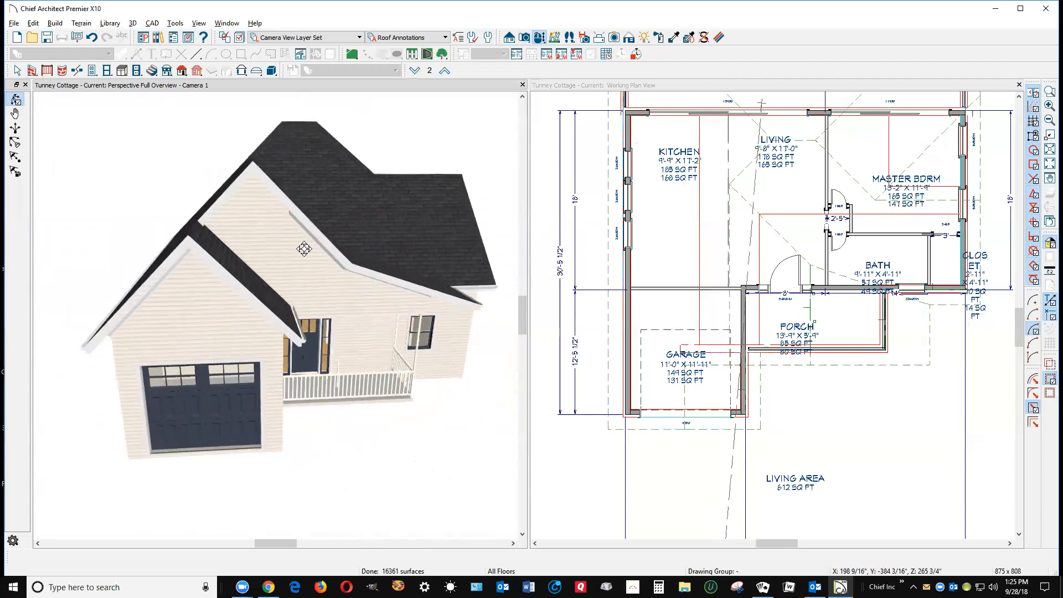
left_click_drag(251, 262, 298, 263)
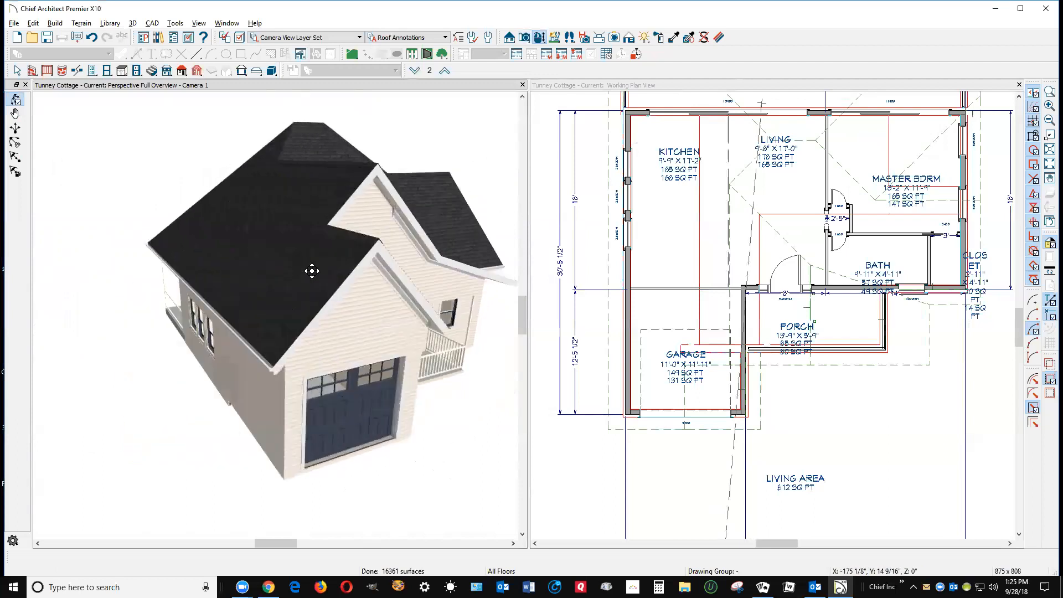
Create a perspective floor overview for floor 2 and limit it to that floor's walls without the roof
left_click(444, 70)
left_click(665, 228)
left_click(445, 71)
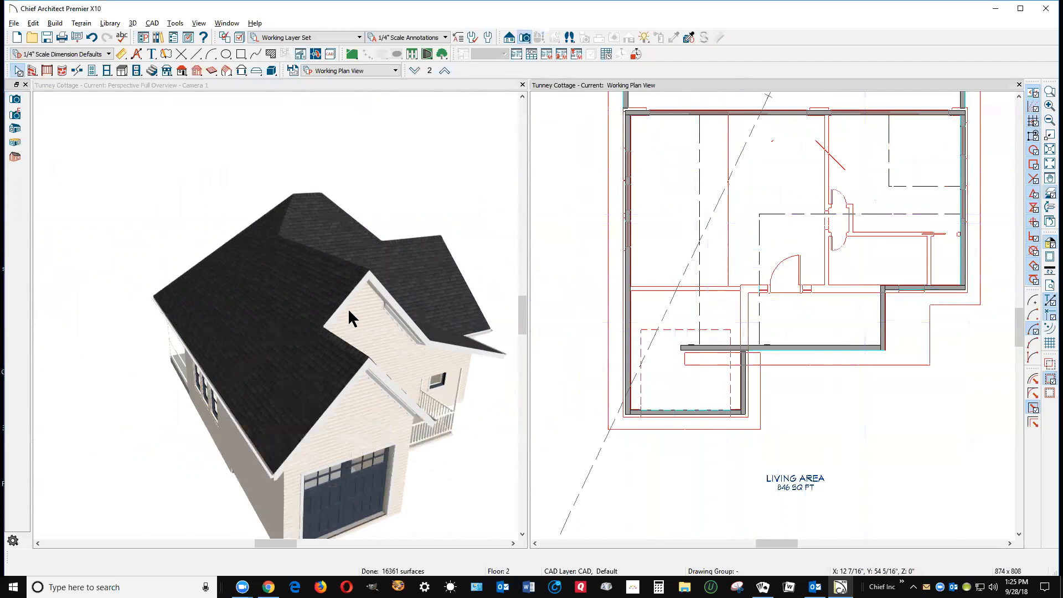
left_click(522, 38)
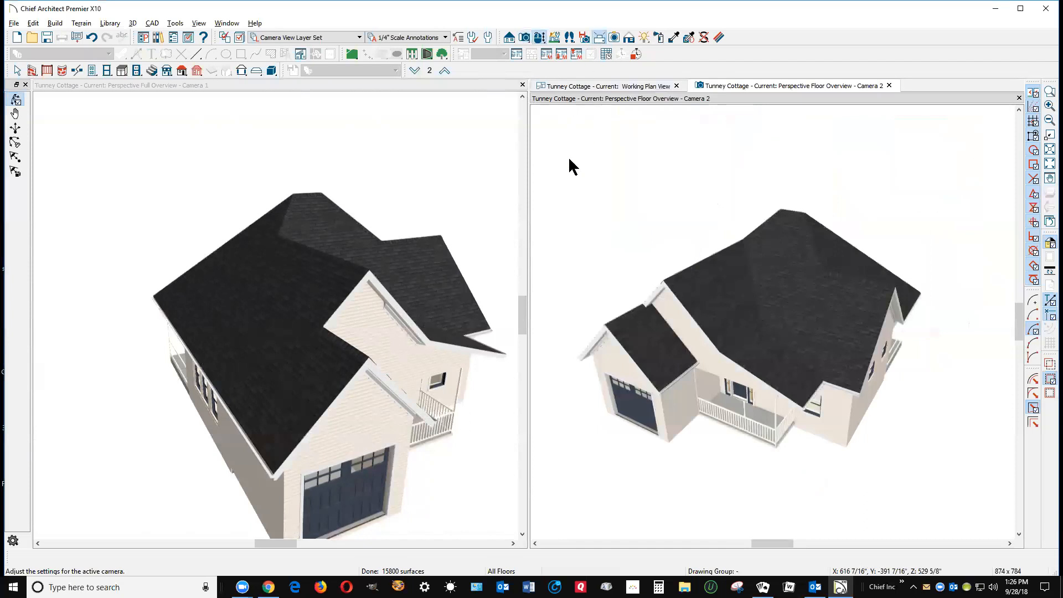
left_click(408, 457)
key("Return")
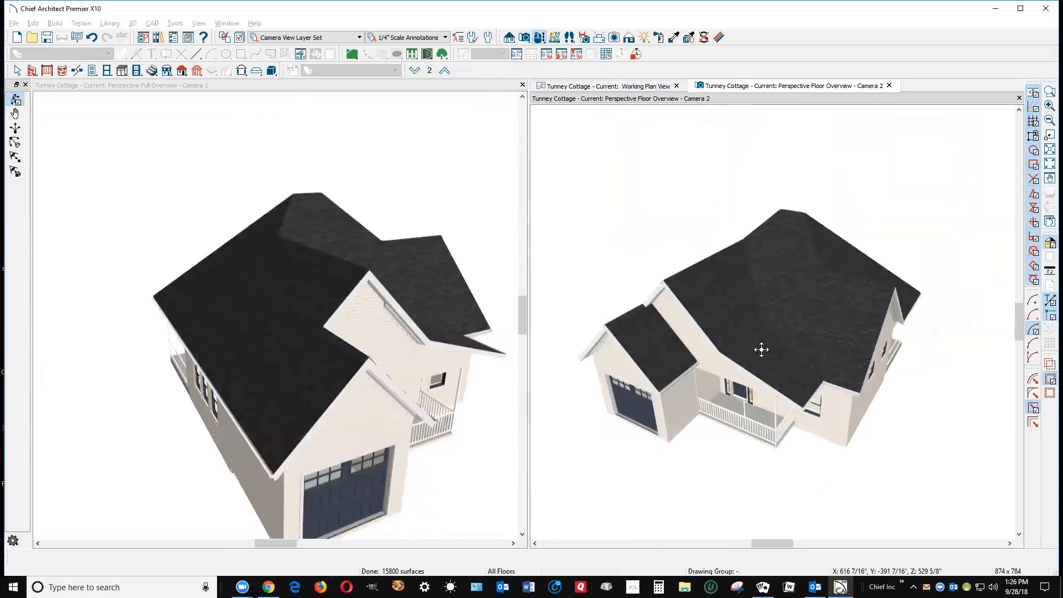
Examine the second floor's gable walls in the floor overview and the cottage's front in the full overview
left_click_drag(844, 342, 861, 292)
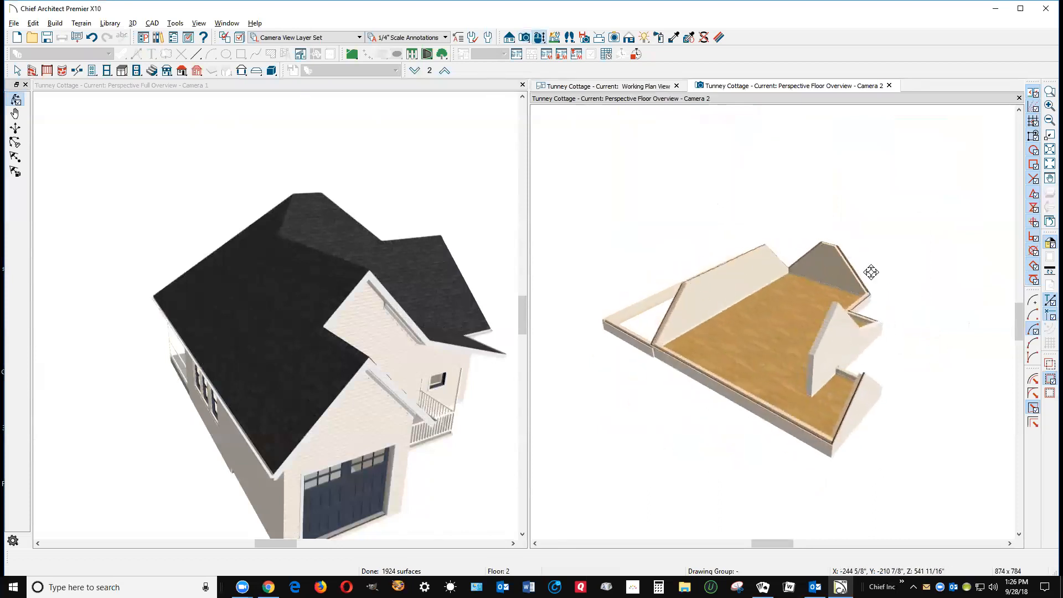
left_click_drag(819, 392, 692, 354)
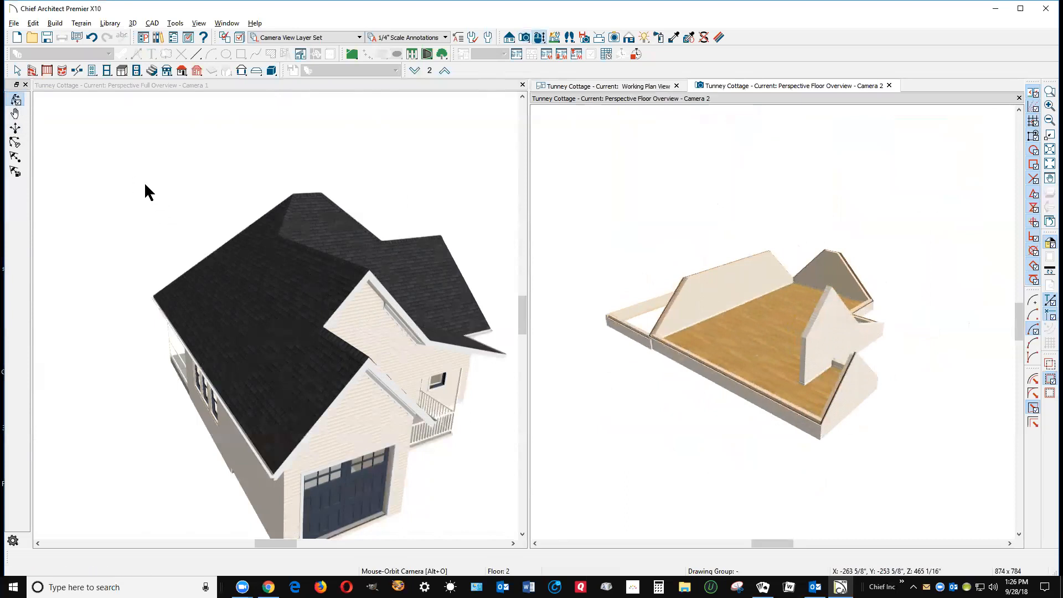
left_click_drag(198, 252, 69, 201)
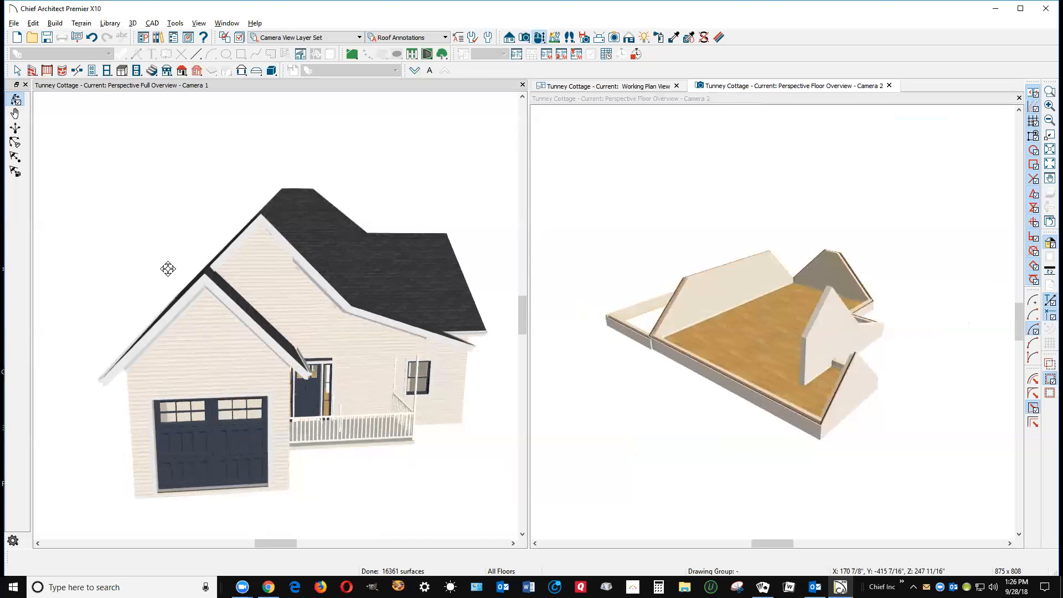
mouse_move(422, 272)
left_mouse_down()
mouse_move(147, 268)
mouse_move(263, 275)
mouse_move(197, 281)
mouse_move(559, 280)
mouse_move(429, 260)
left_mouse_up()
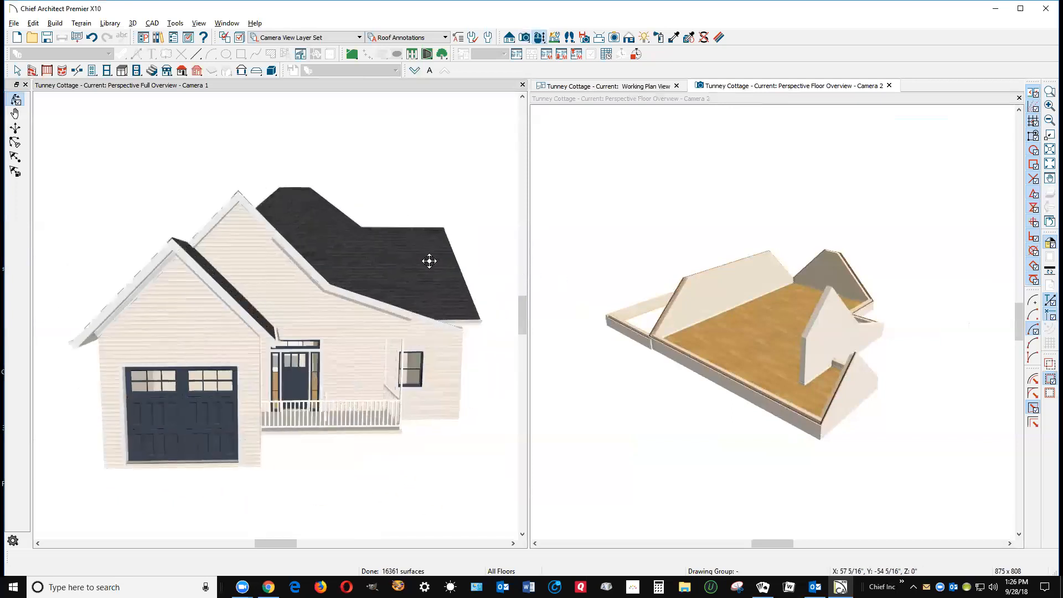